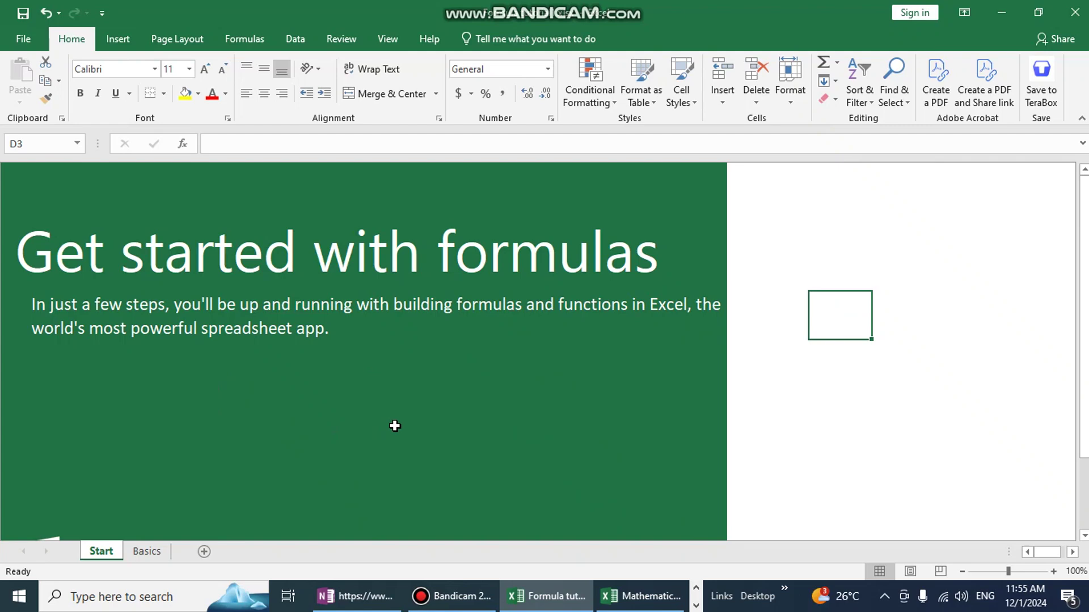
# Open the Basics worksheet and select the Addition formula cell F3.
pyautogui.click(766, 277)
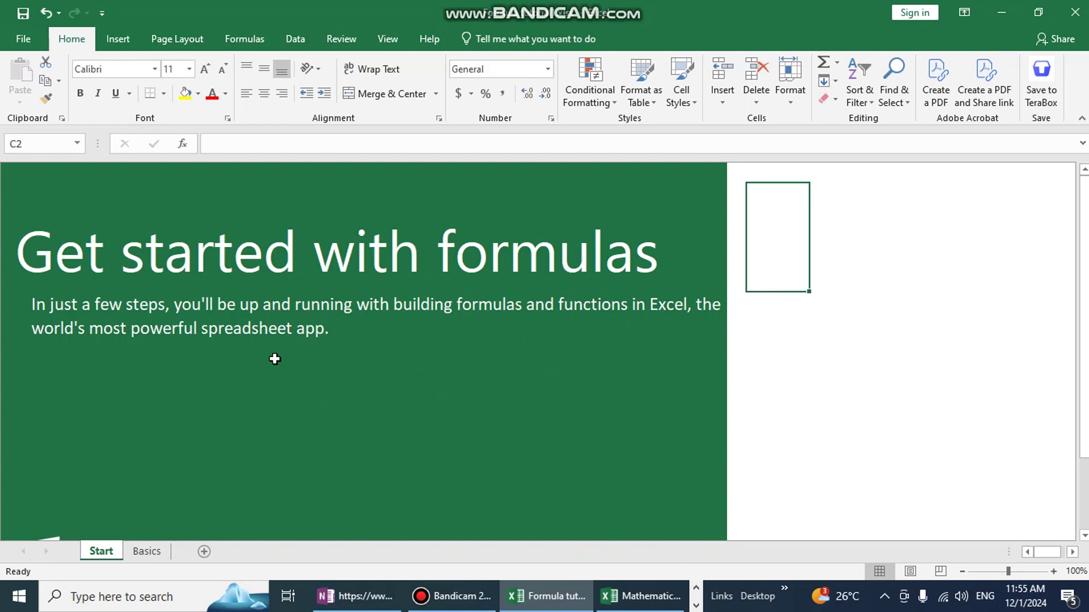
pyautogui.click(147, 552)
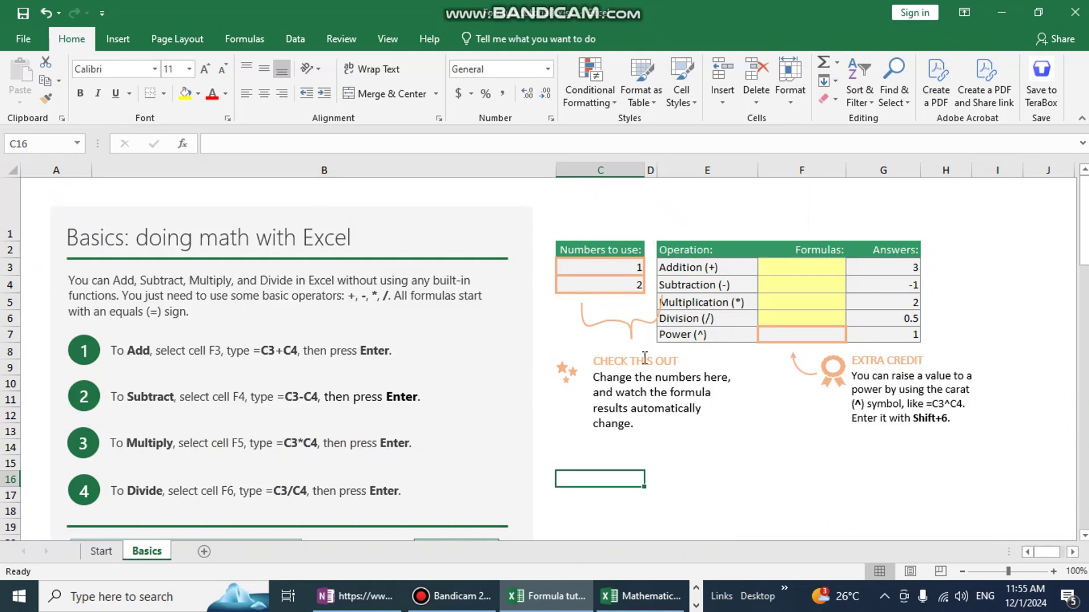
pyautogui.click(820, 270)
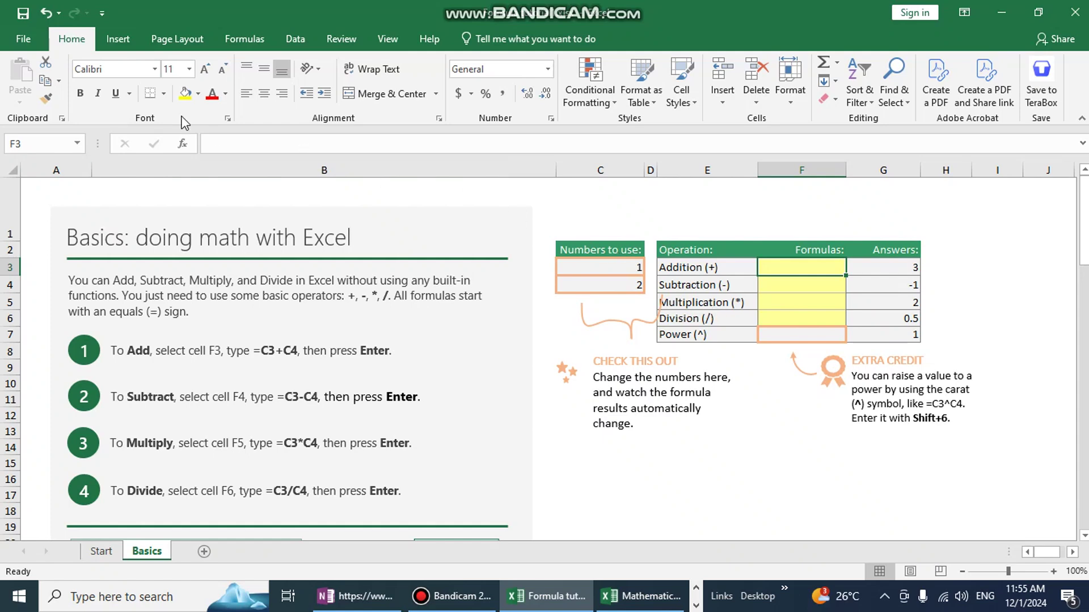
pyautogui.click(121, 43)
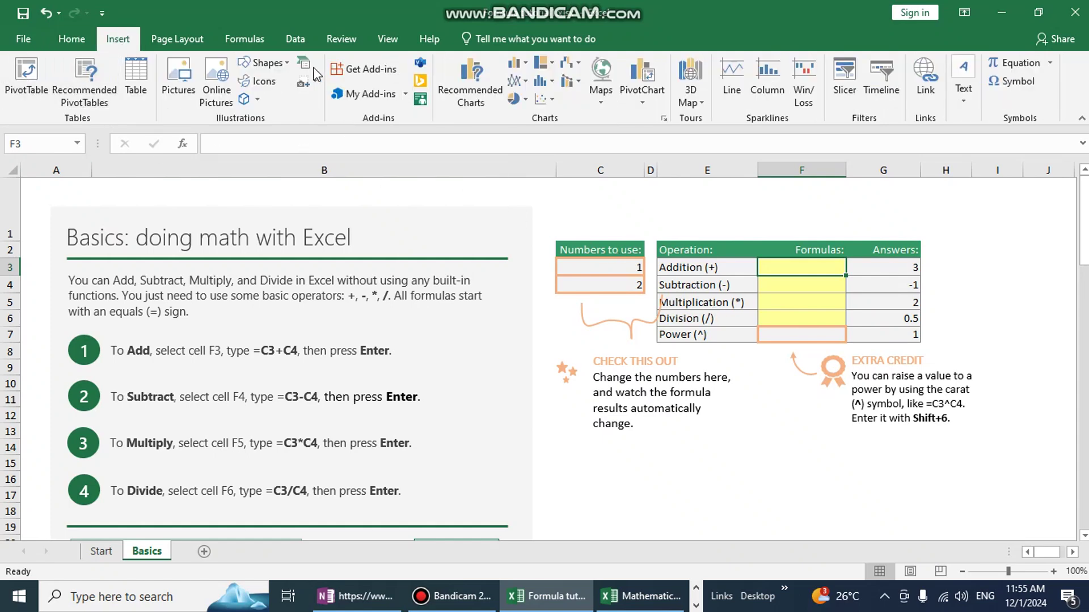
pyautogui.click(244, 38)
pyautogui.click(73, 96)
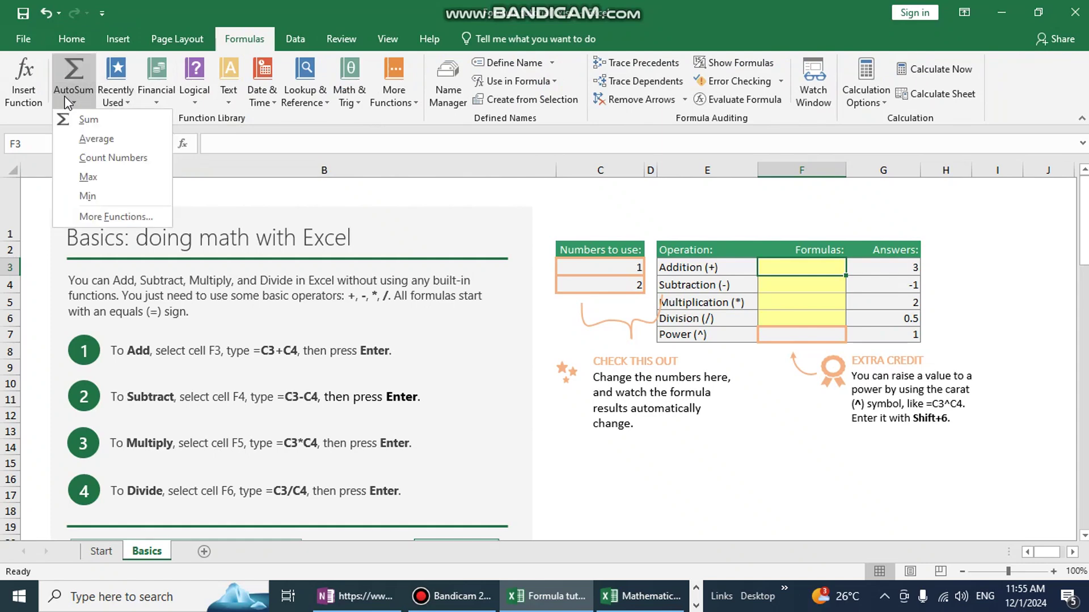
pyautogui.click(555, 203)
pyautogui.click(73, 43)
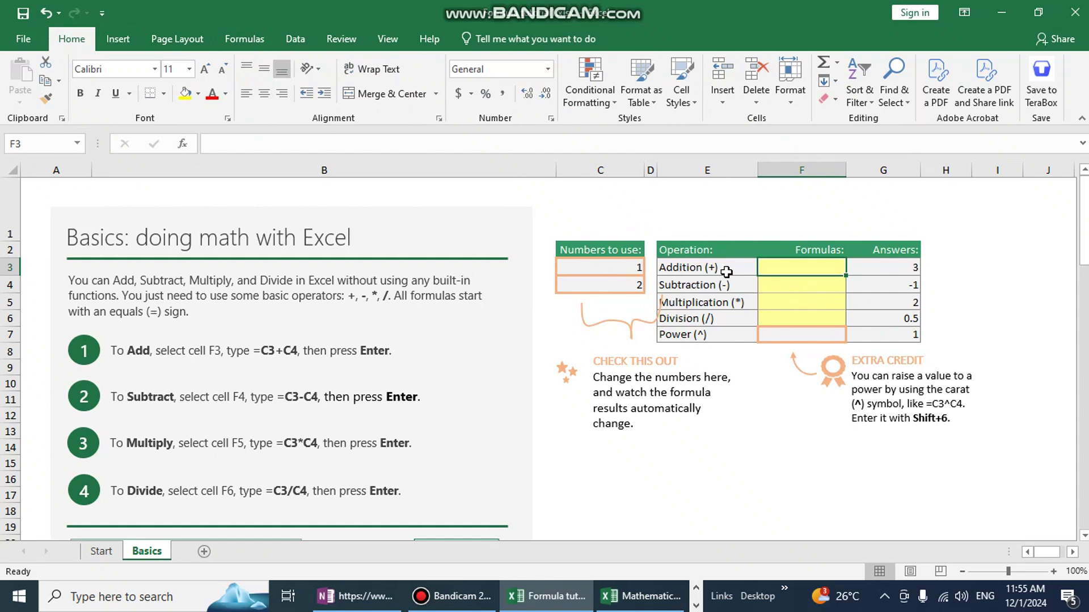
# Go through the operations listed in column E, from Addition to Power.
pyautogui.click(726, 271)
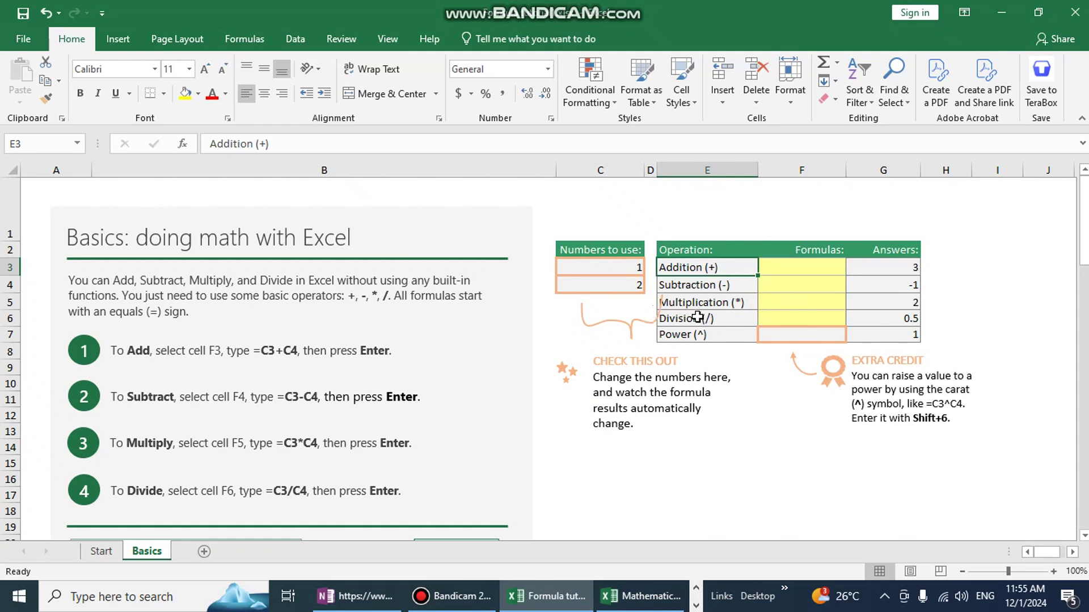
pyautogui.click(708, 300)
pyautogui.click(709, 321)
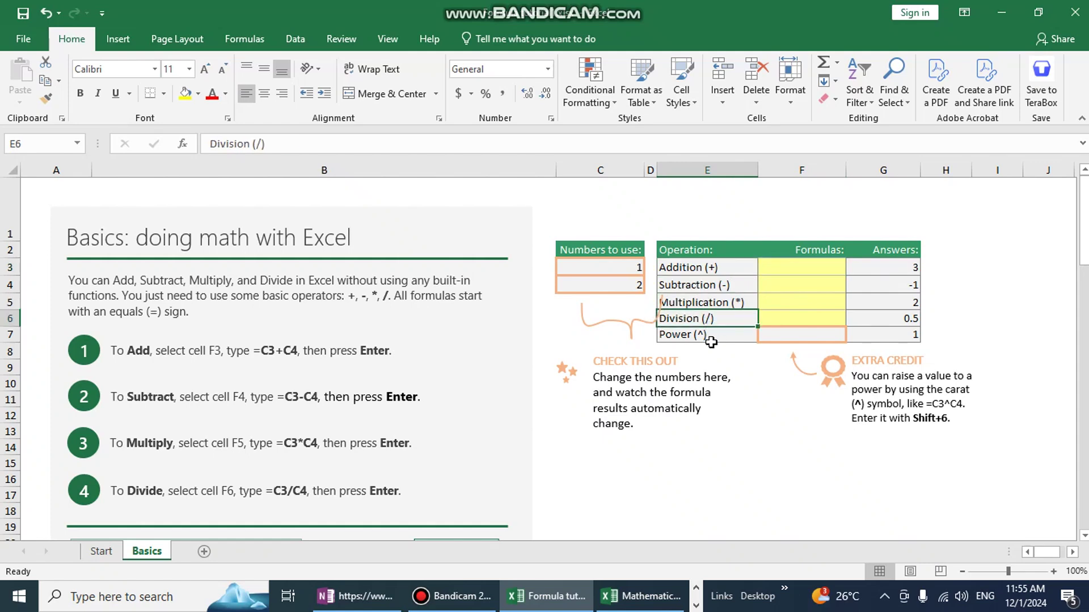
pyautogui.click(712, 342)
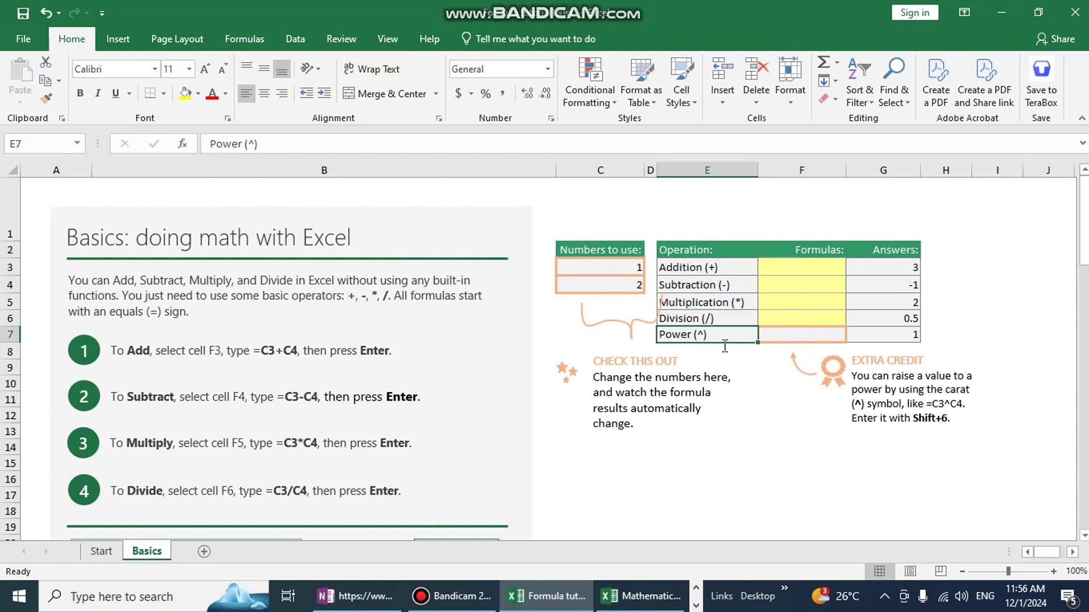
pyautogui.click(751, 382)
pyautogui.click(783, 435)
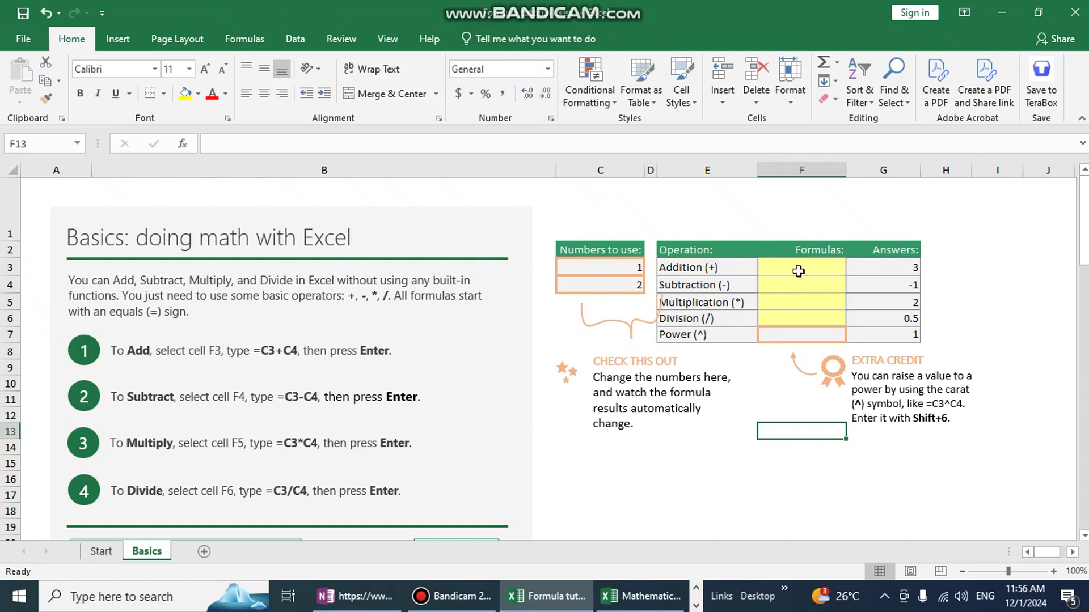
# Check the cell references of the two numbers to use in C3 and C4, and briefly mark the Name Box.
pyautogui.moveTo(587, 267); pyautogui.dragTo(596, 287)
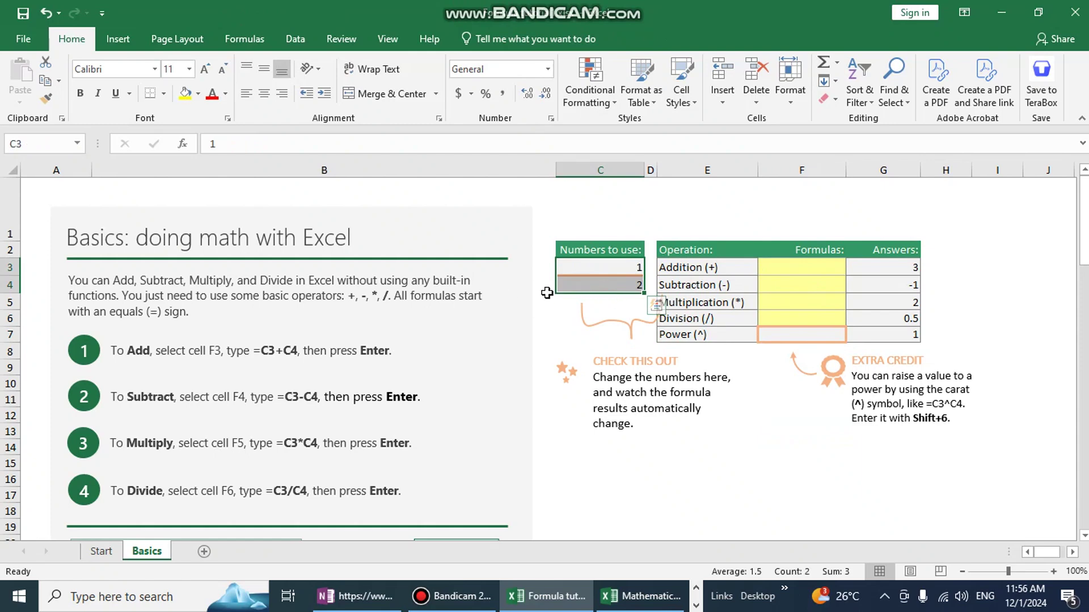
pyautogui.click(587, 264)
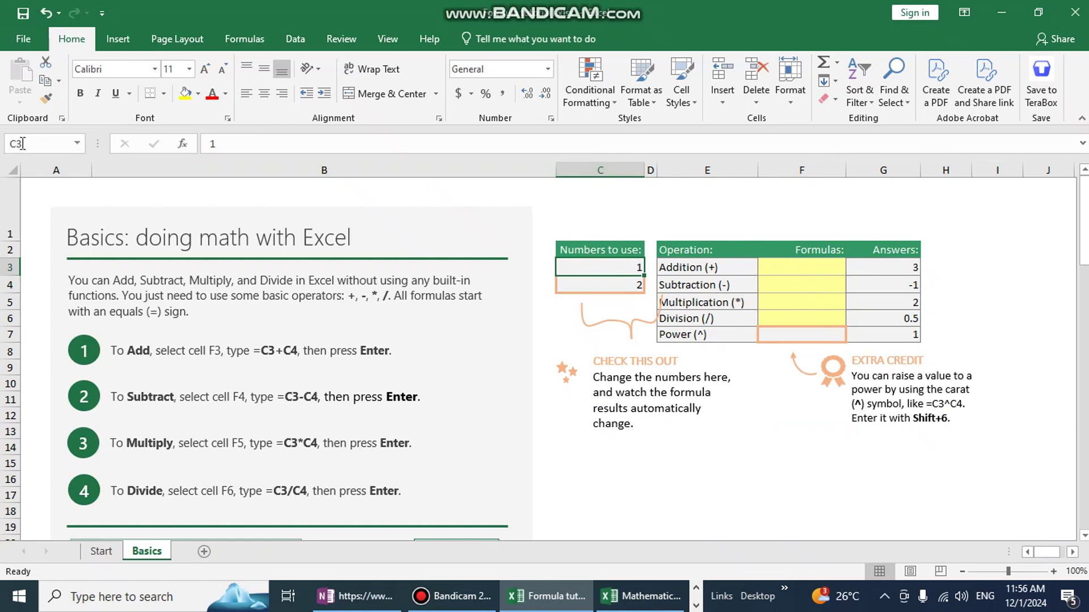
pyautogui.press('Down')
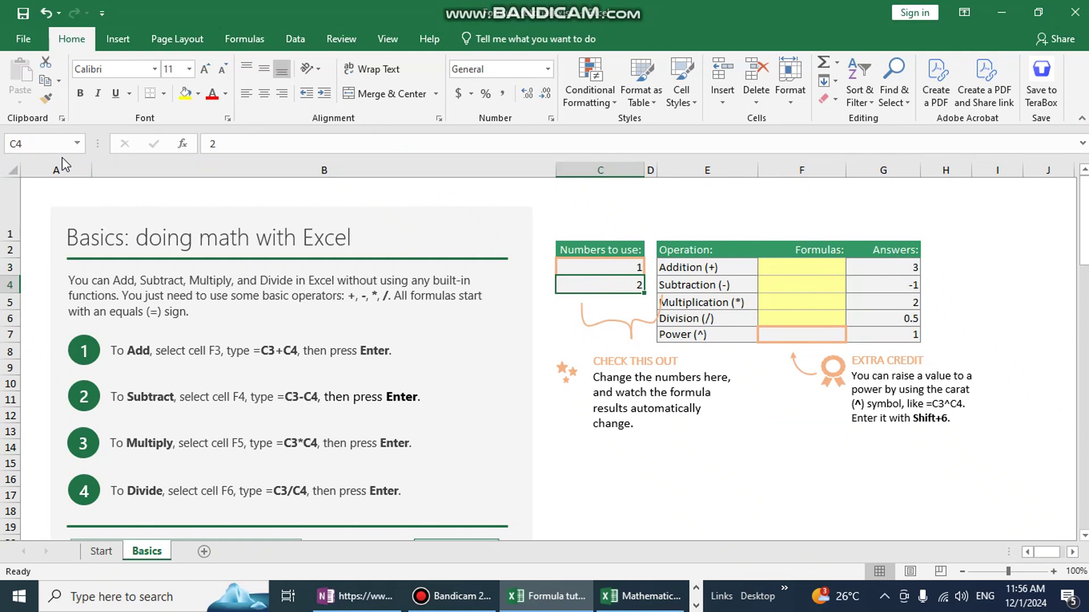
pyautogui.hotkey('ctrl', 'alt', 'd')
pyautogui.moveTo(115, 181); pyautogui.dragTo(2, 129)
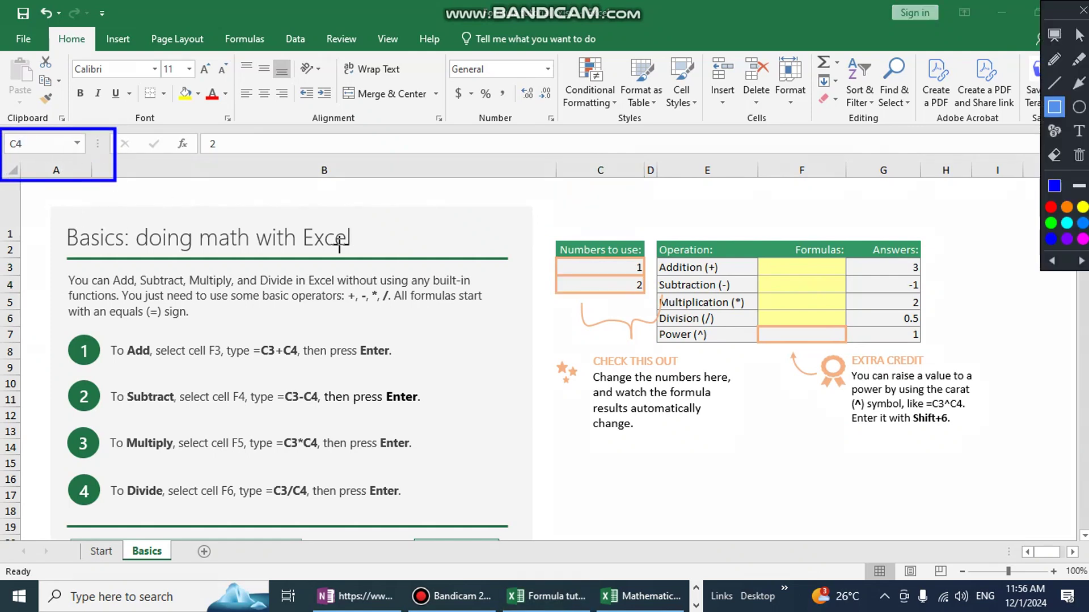
pyautogui.hotkey('ctrl', 'alt', 'd')
# Enter the formula =C3+C4 in the Addition cell F3.
pyautogui.click(791, 266)
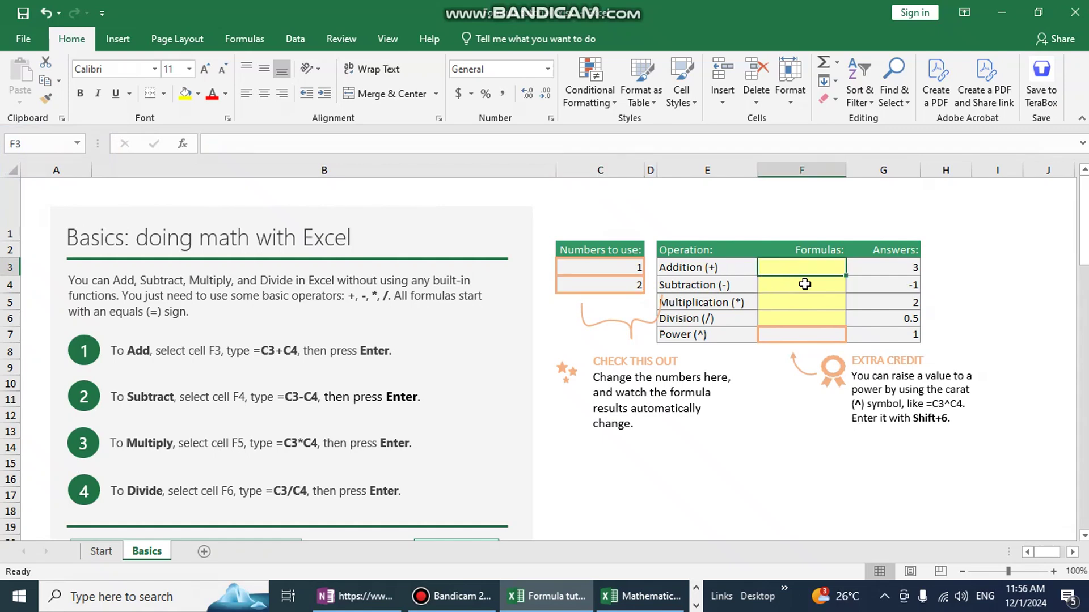
pyautogui.write('=')
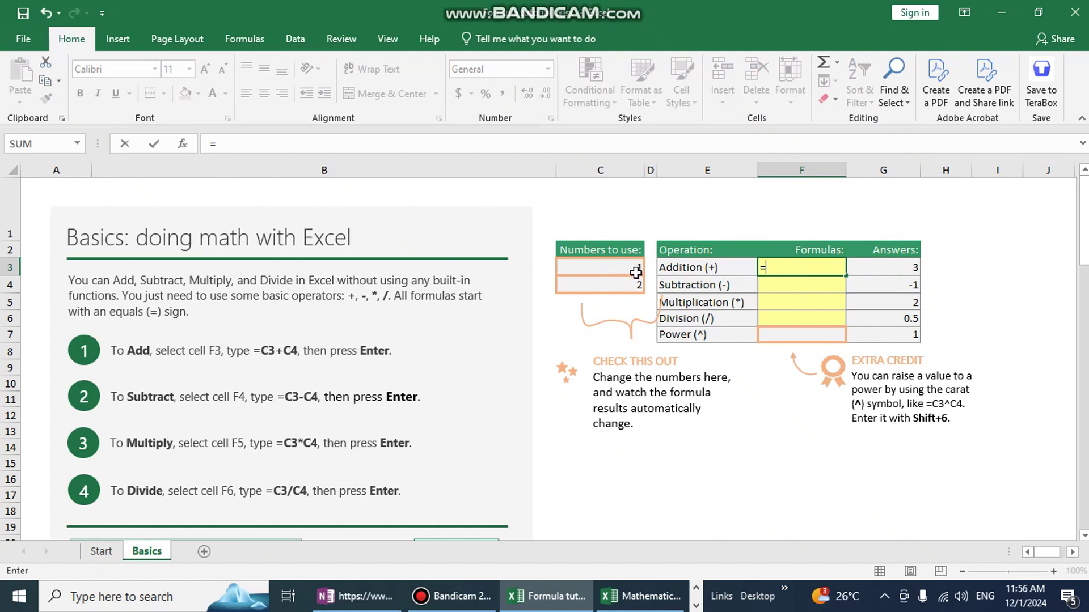
pyautogui.write('C3')
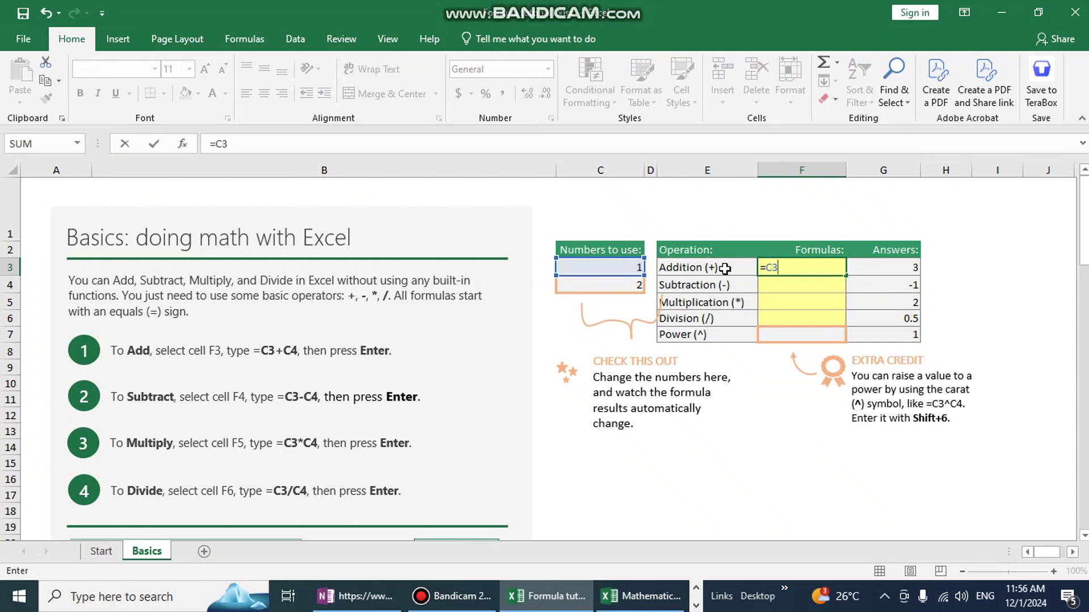
pyautogui.write('+C4')
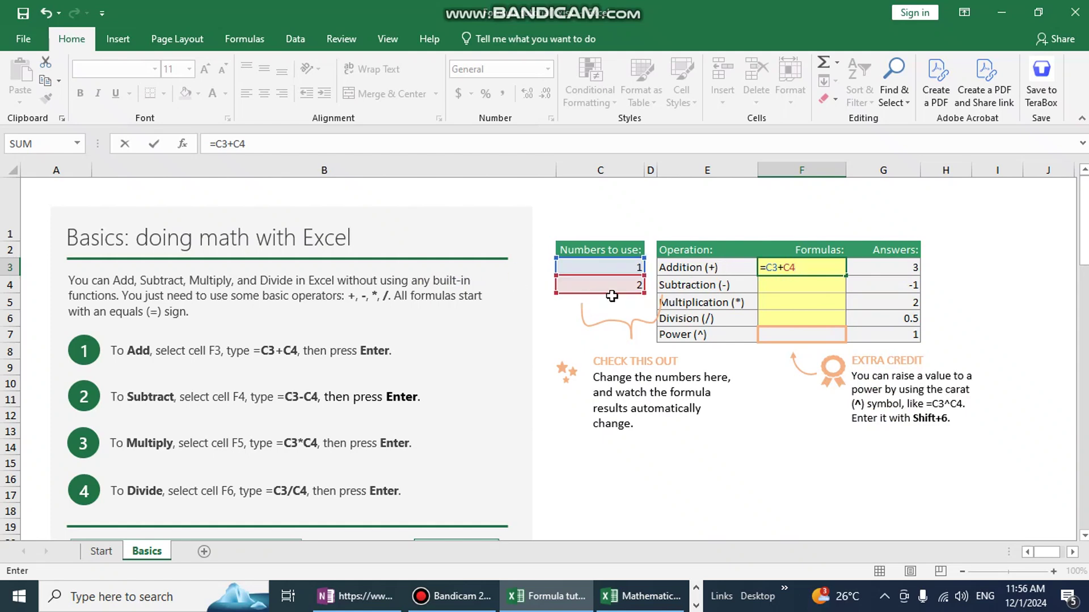
pyautogui.click(772, 285)
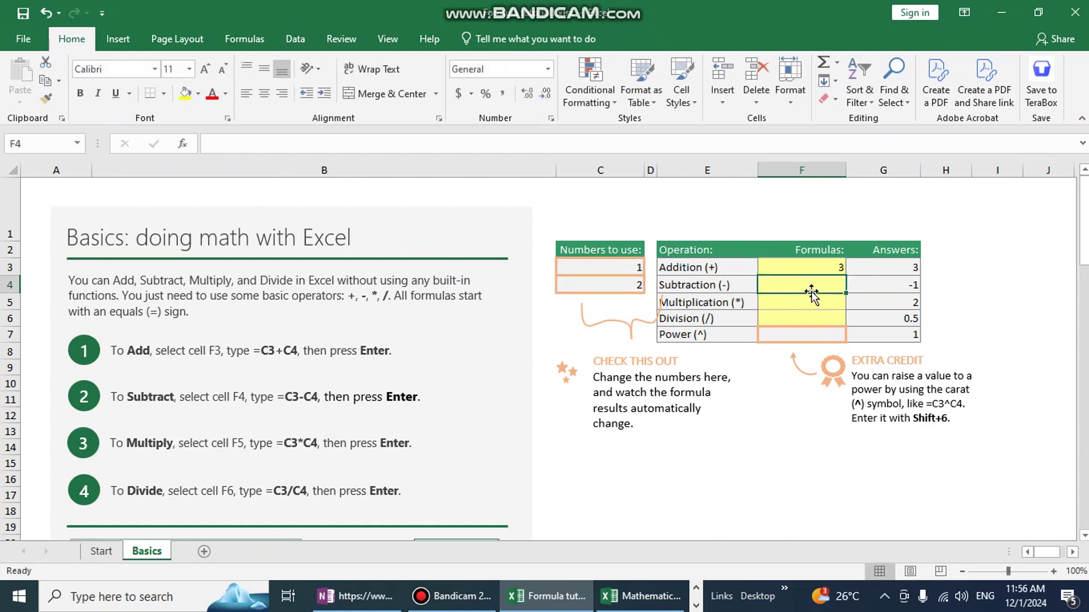
# Replace the formula in cell F3 with the fixed-number formula =1+2.
pyautogui.click(832, 271)
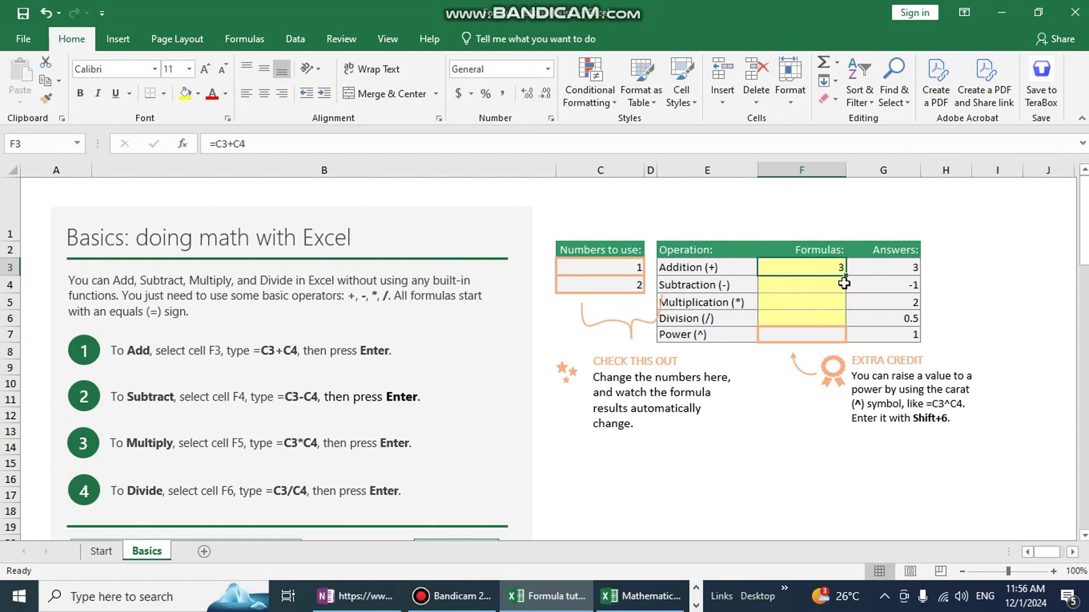
pyautogui.write('=1+2')
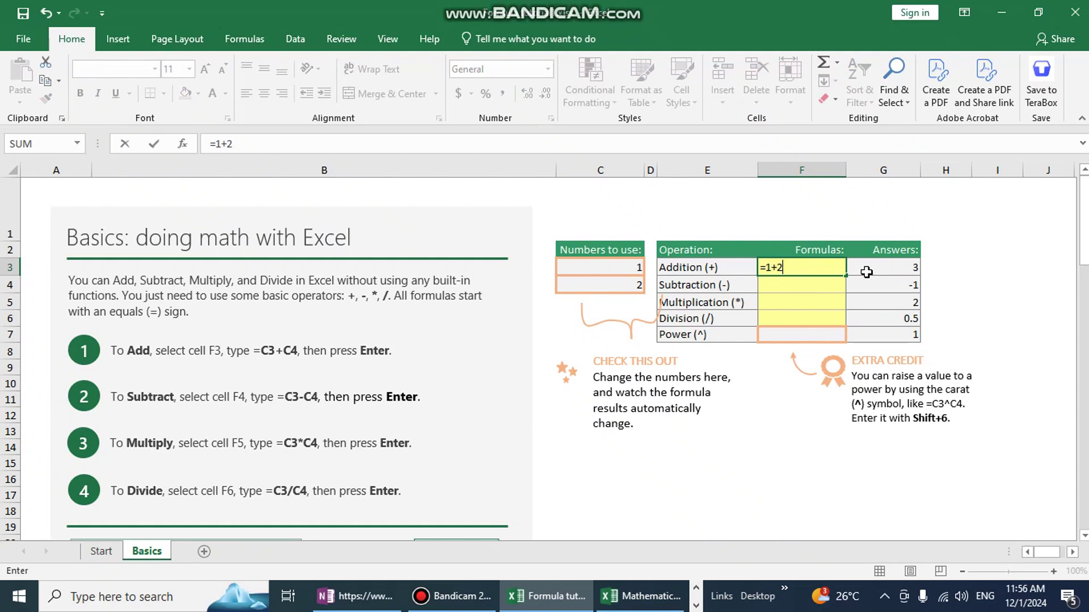
pyautogui.press('Return')
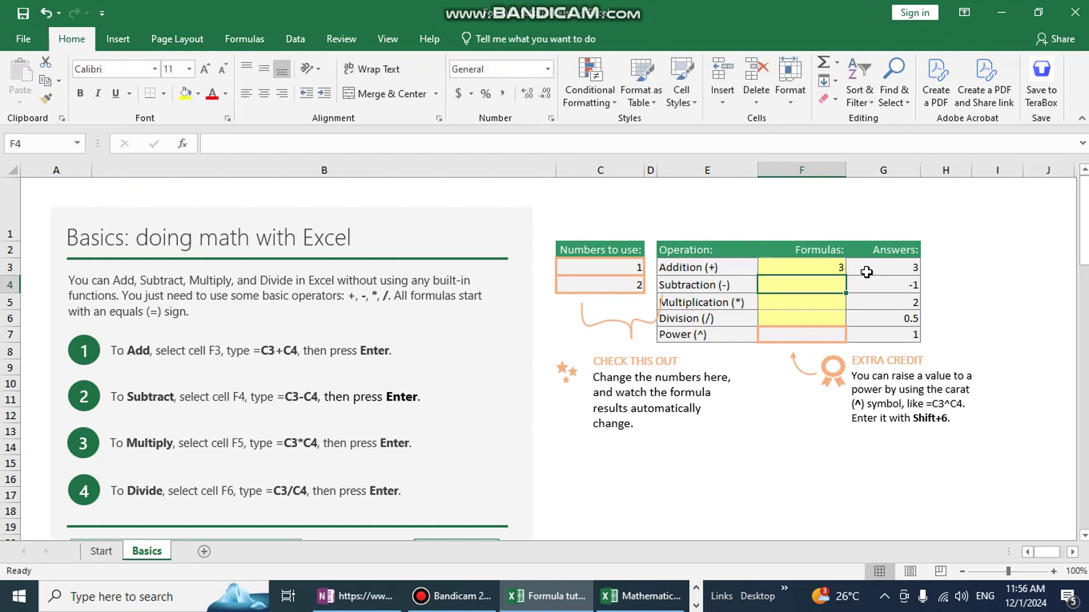
# Change C4 to 34 to test the fixed-number formula in F3, and undo that change.
pyautogui.click(830, 274)
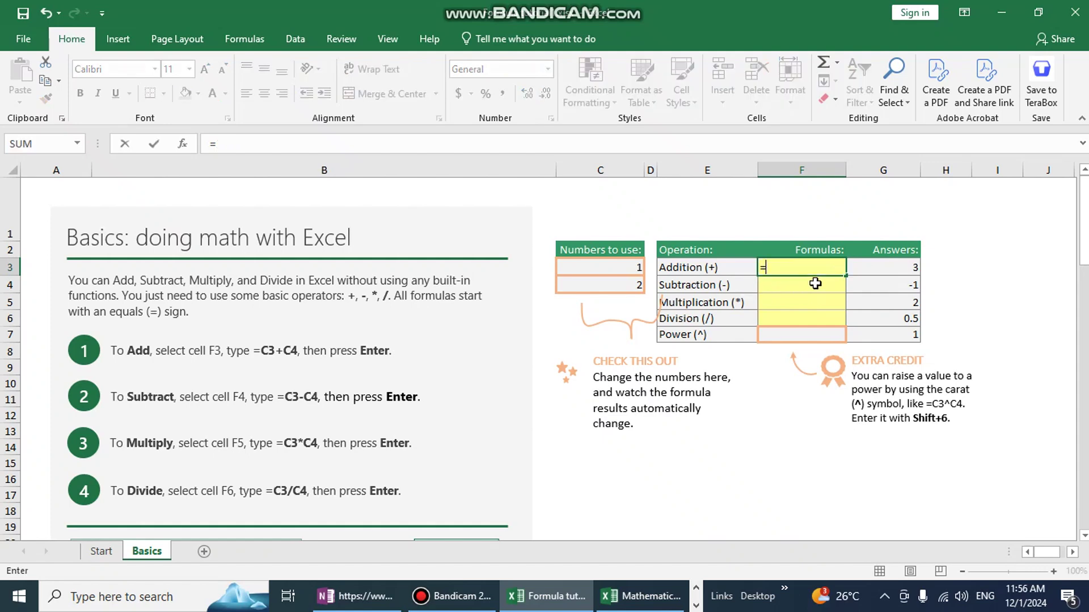
pyautogui.click(631, 286)
pyautogui.write('34')
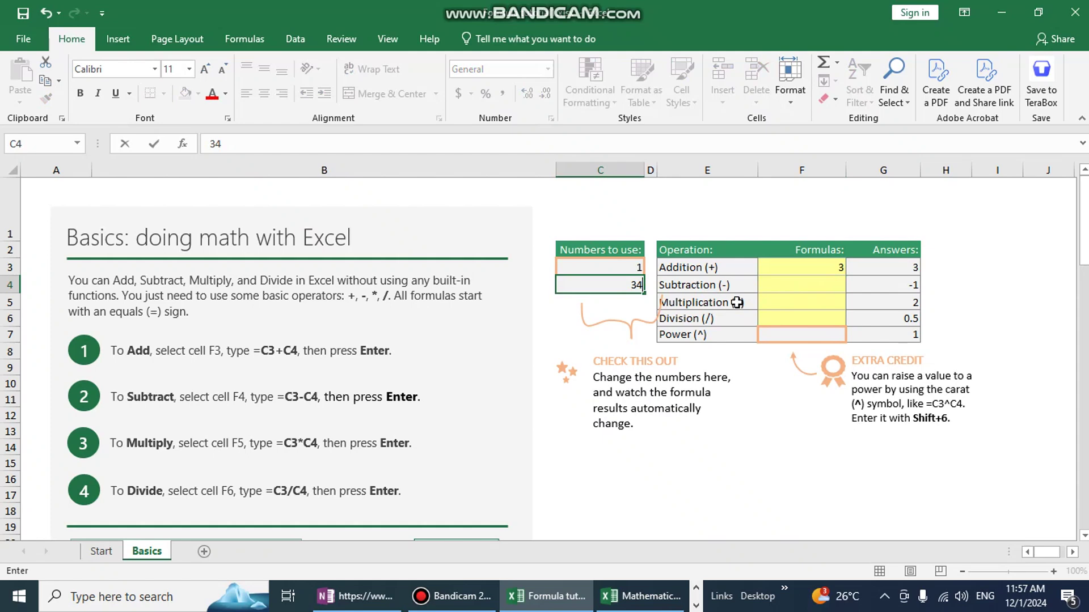
pyautogui.click(748, 302)
pyautogui.click(816, 269)
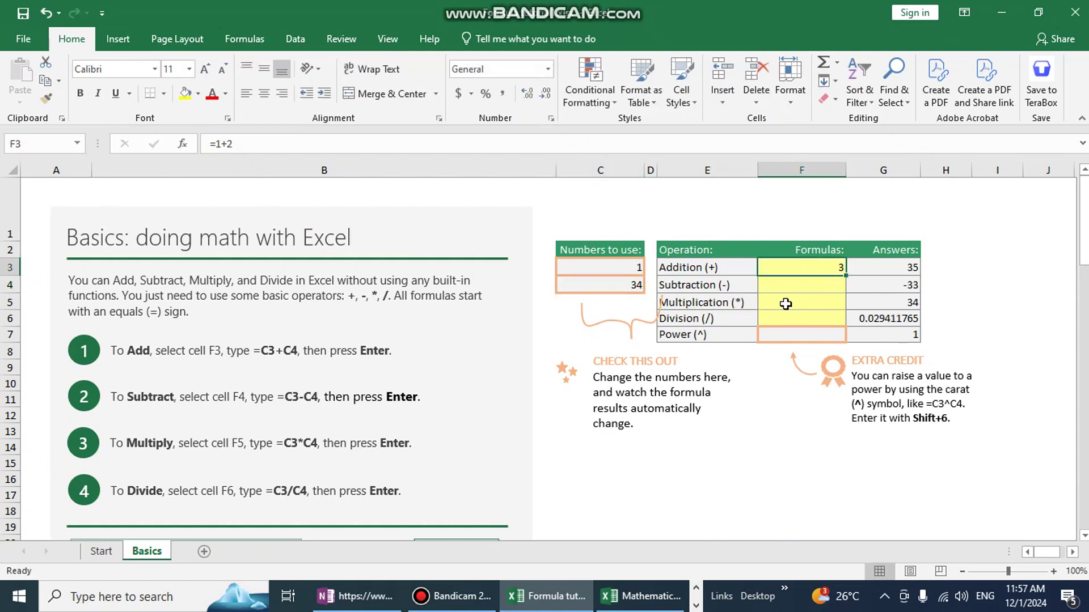
pyautogui.hotkey('ctrl', 'z')
# Replace the fixed-number formula in F3 with =C3+C4, using references to the two number cells.
pyautogui.click(794, 267)
pyautogui.write('=')
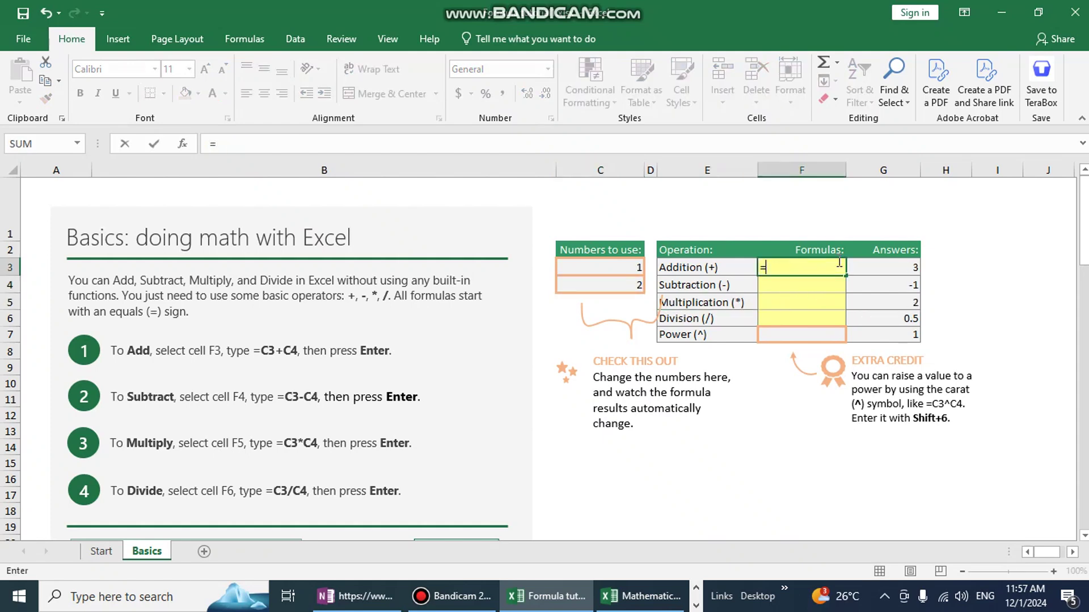
pyautogui.click(604, 271)
pyautogui.write('+')
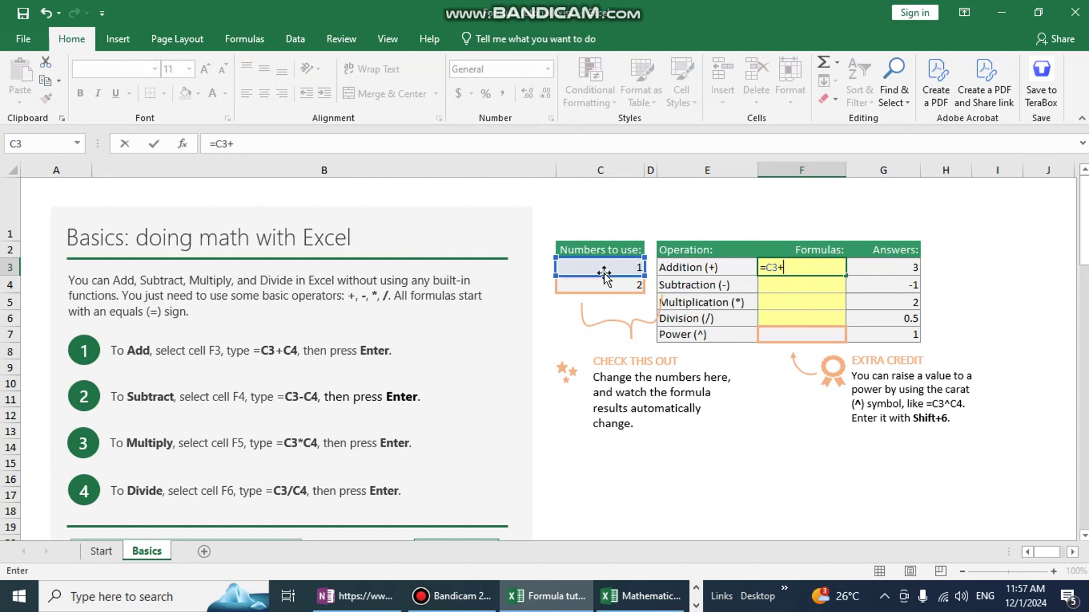
pyautogui.click(597, 287)
pyautogui.press('Return')
# Change C4 to 3 to test the cell-reference formula in F3, and undo that change.
pyautogui.click(597, 286)
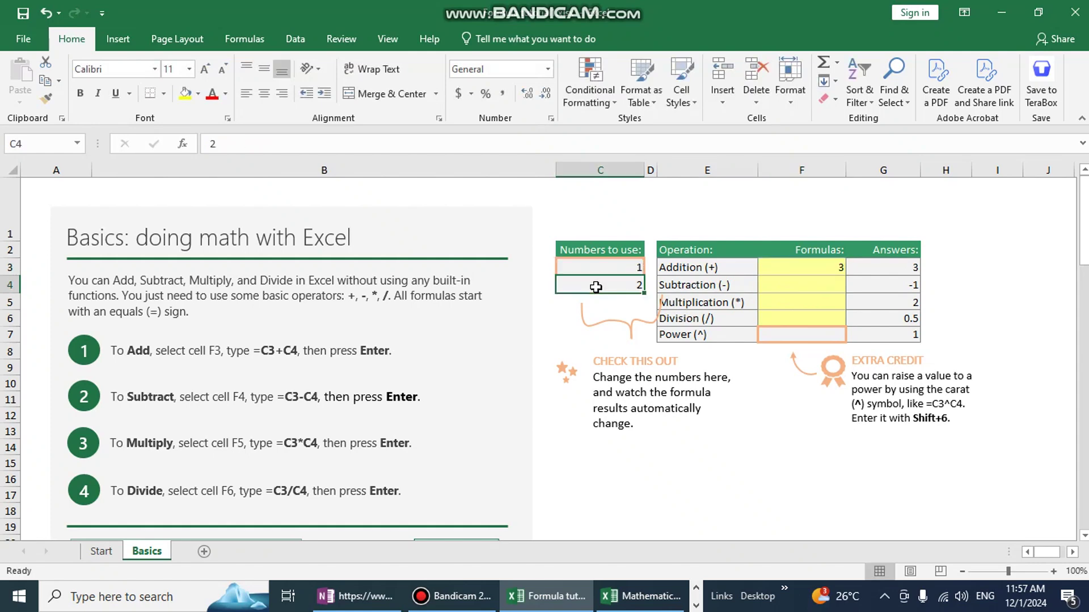
pyautogui.write('3')
pyautogui.click(637, 333)
pyautogui.click(833, 273)
pyautogui.hotkey('ctrl', 'z')
# Enter the addition formula =C3+C4 in F3 with references to the two number cells.
pyautogui.click(797, 255)
pyautogui.click(796, 266)
pyautogui.write('==')
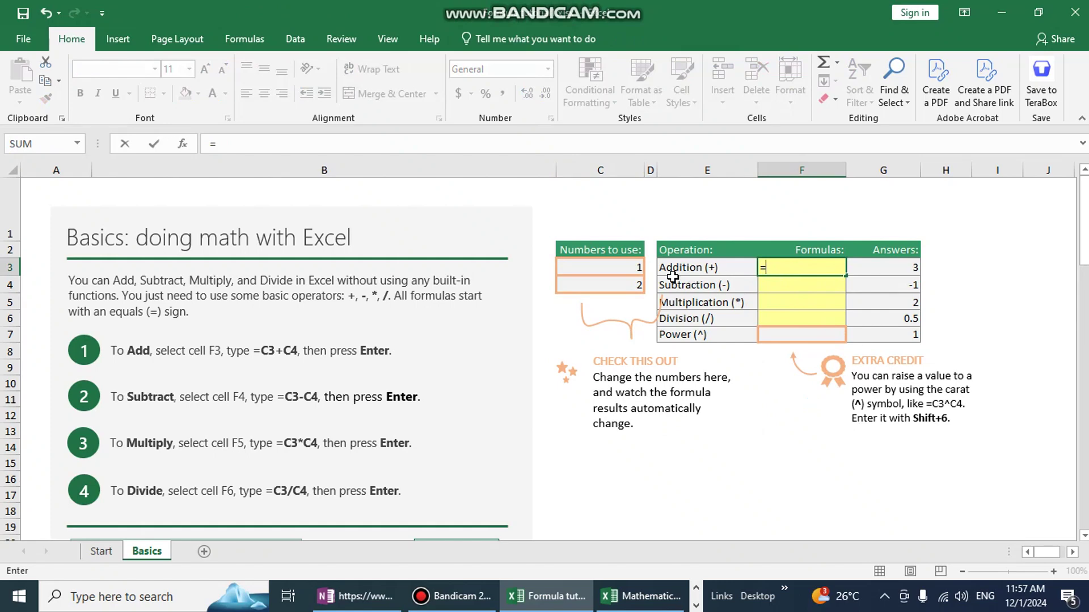
pyautogui.click(618, 271)
pyautogui.write('+')
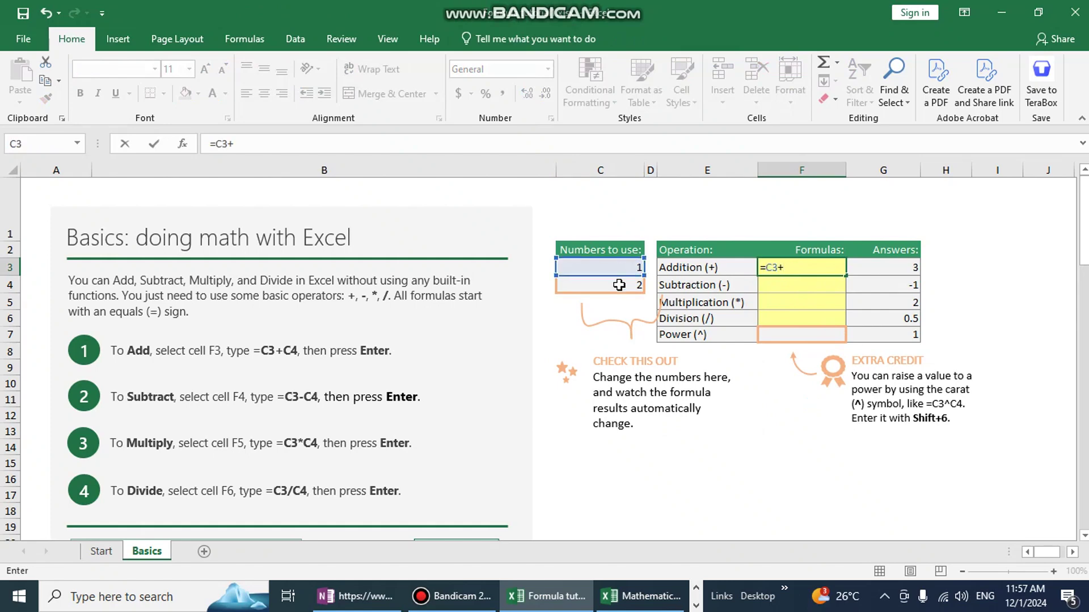
pyautogui.click(618, 287)
pyautogui.press('Return')
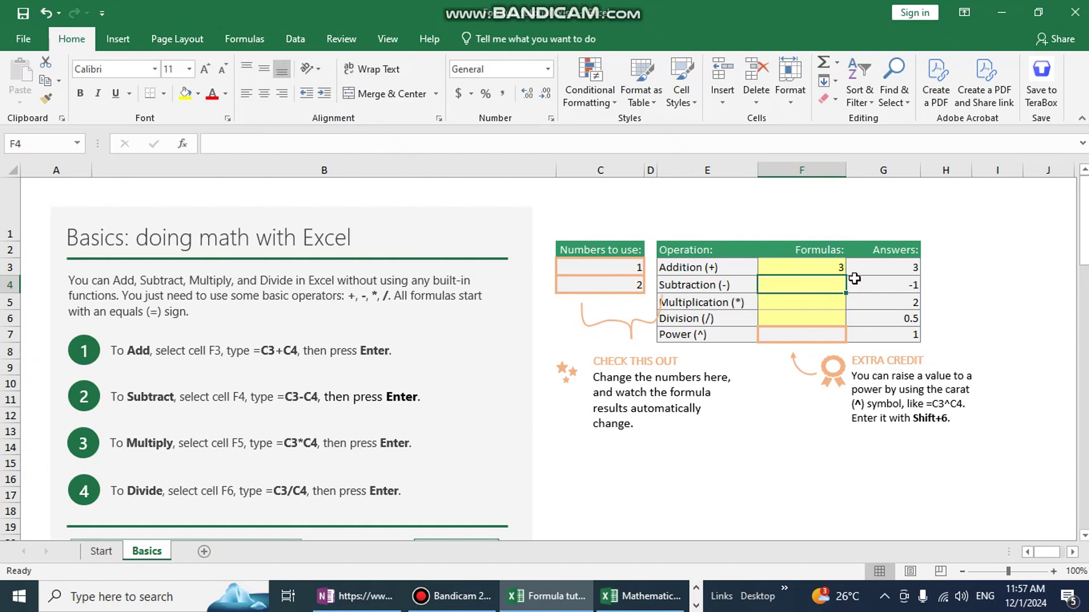
# Enter the subtraction formula =C4-C3 in cell F4.
pyautogui.write('=')
pyautogui.click(624, 289)
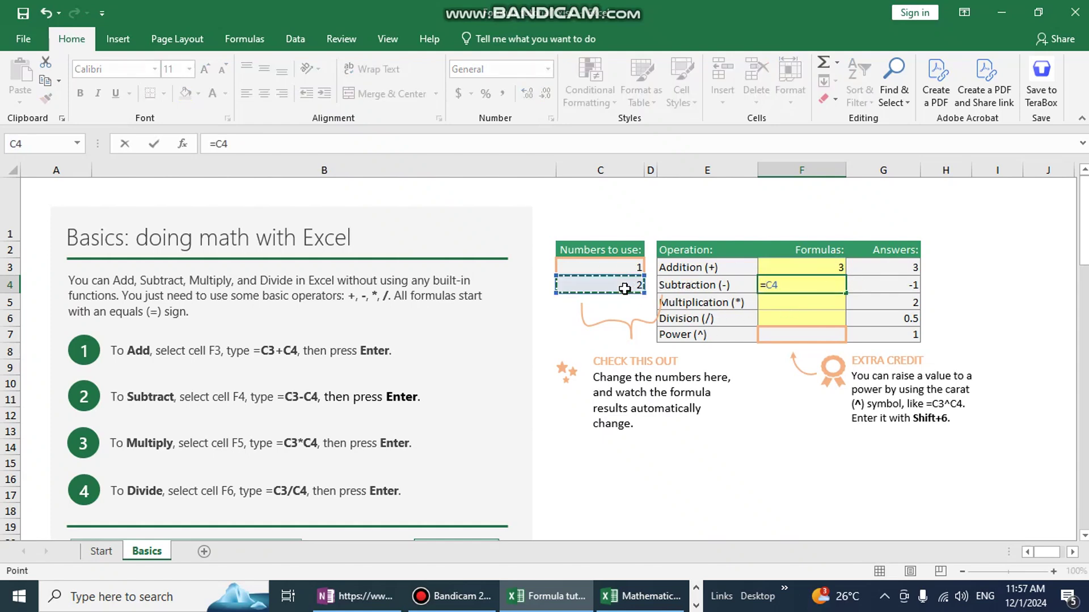
pyautogui.write('-')
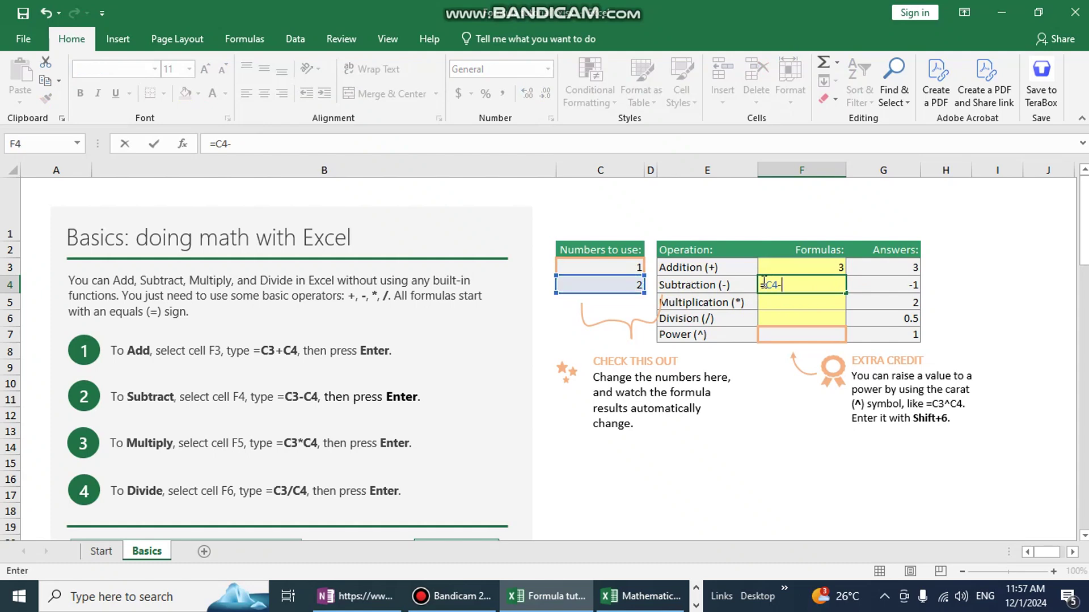
pyautogui.click(635, 267)
pyautogui.press('Return')
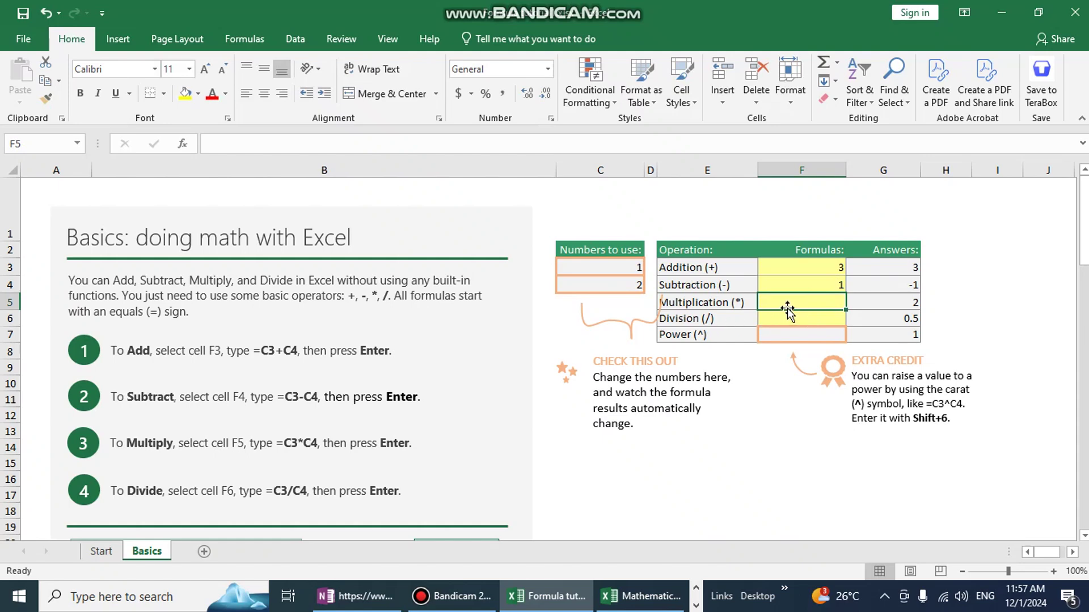
# Enter the multiplication formula =C4*C3 in cell F5 with references to the two number cells.
pyautogui.write('=')
pyautogui.click(626, 286)
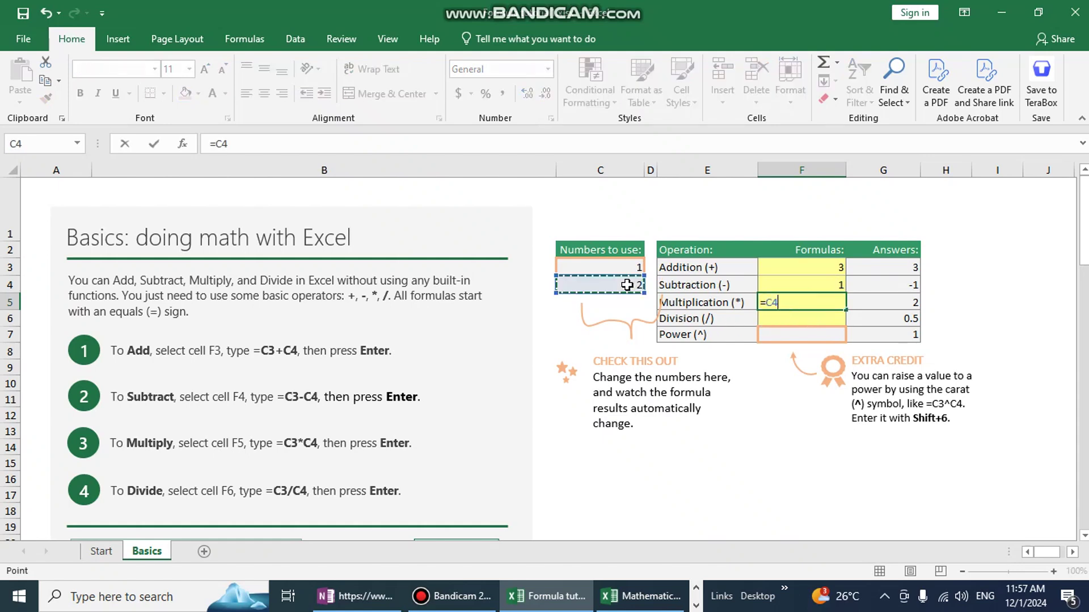
pyautogui.write('*')
pyautogui.click(609, 265)
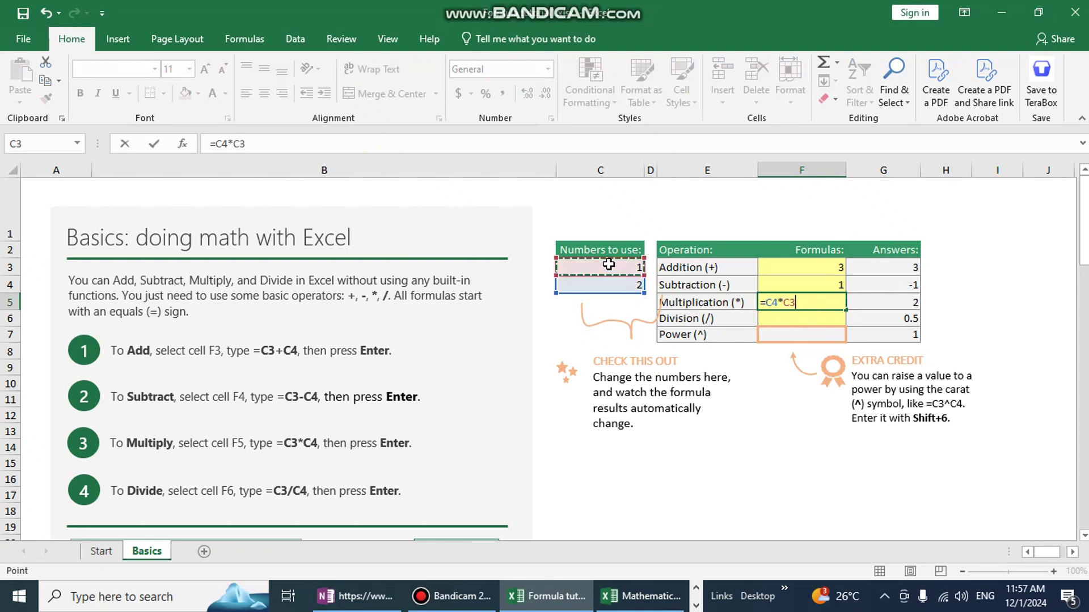
pyautogui.press('Return')
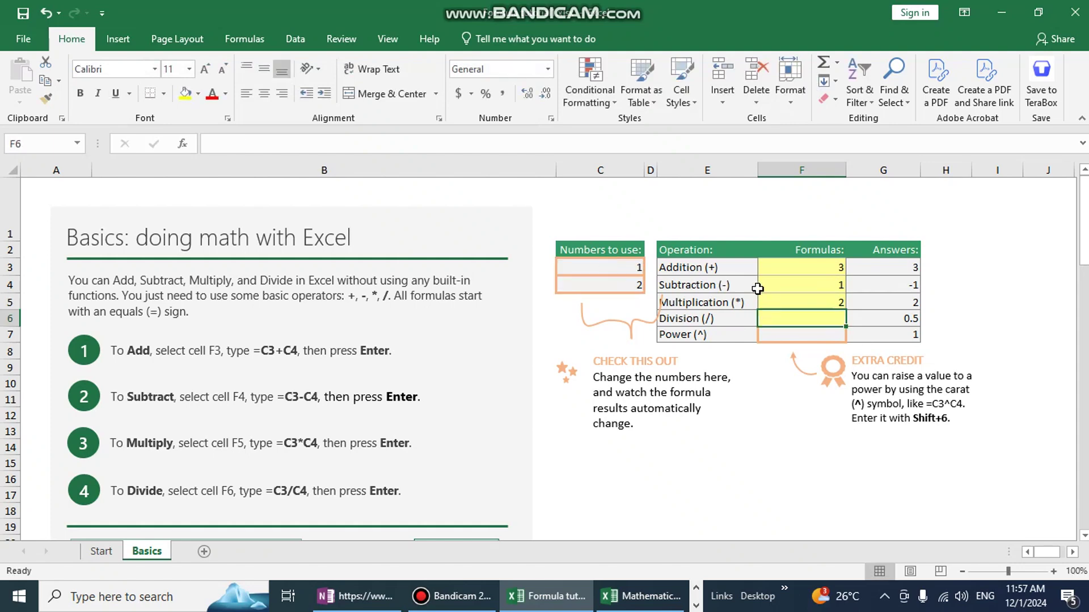
pyautogui.press('Up')
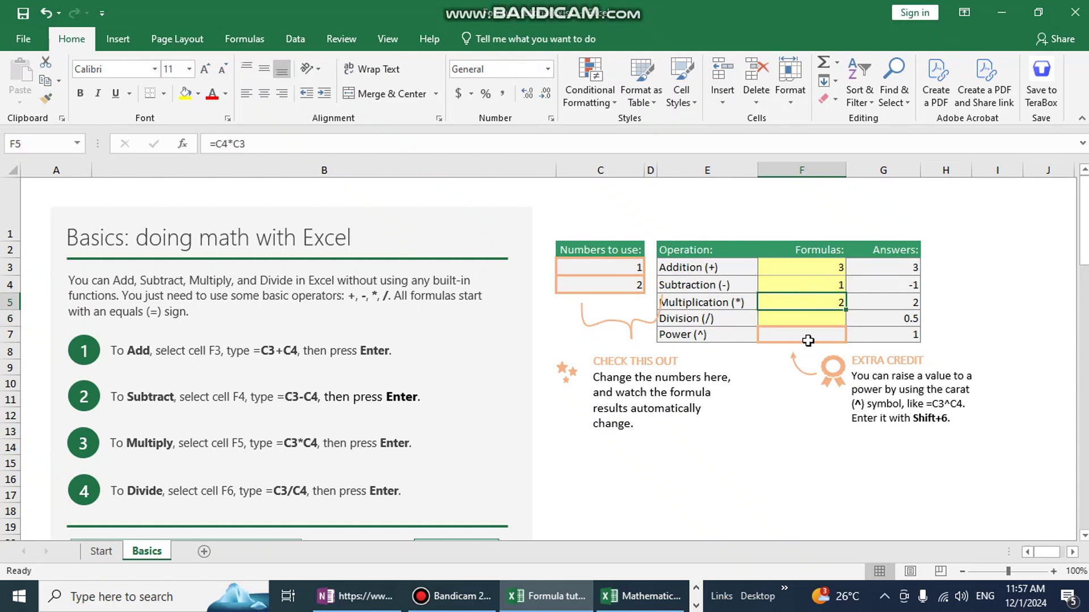
# Change C3 to 2 to test the multiplication formula in F5, and undo that change.
pyautogui.click(633, 271)
pyautogui.write('2')
pyautogui.click(725, 318)
pyautogui.click(812, 303)
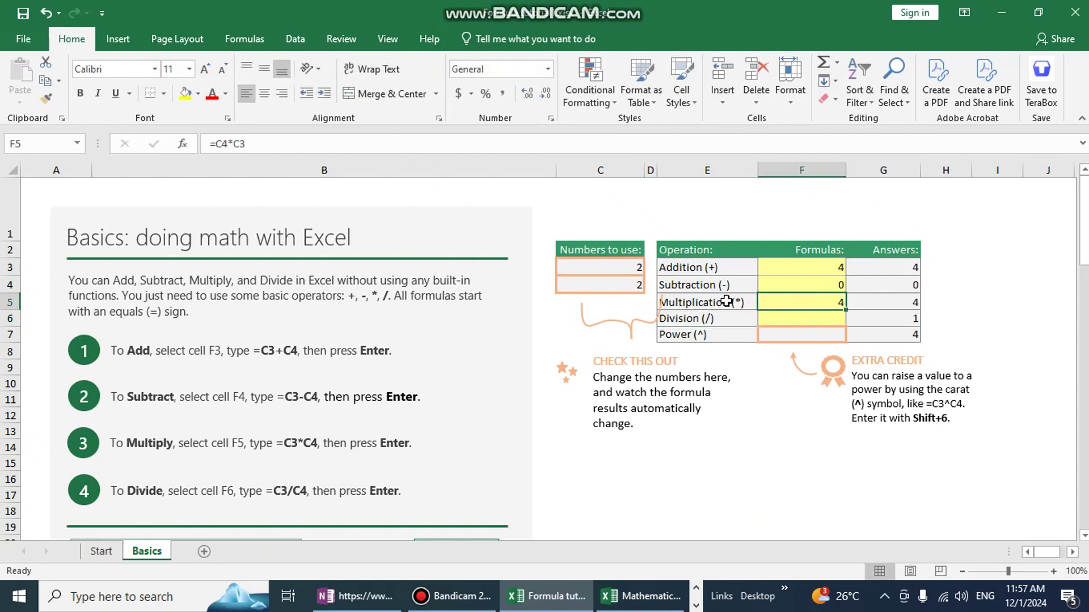
pyautogui.press('Left')
pyautogui.press('Right')
pyautogui.hotkey('ctrl', 'z')
# Set the two numbers to use to 2 in C3 and 4 in C4.
pyautogui.click(783, 318)
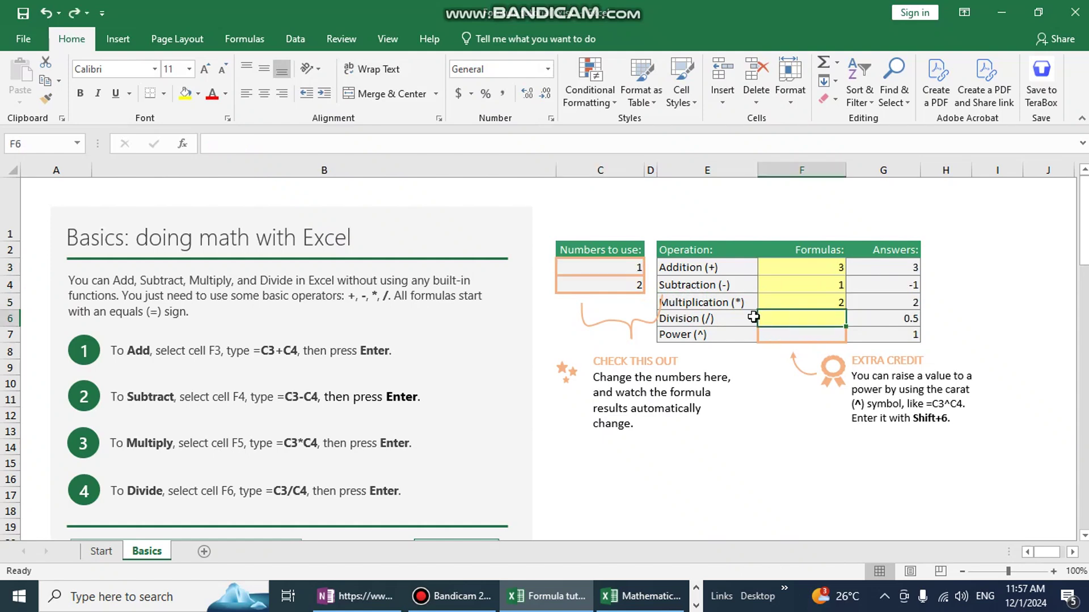
pyautogui.click(613, 283)
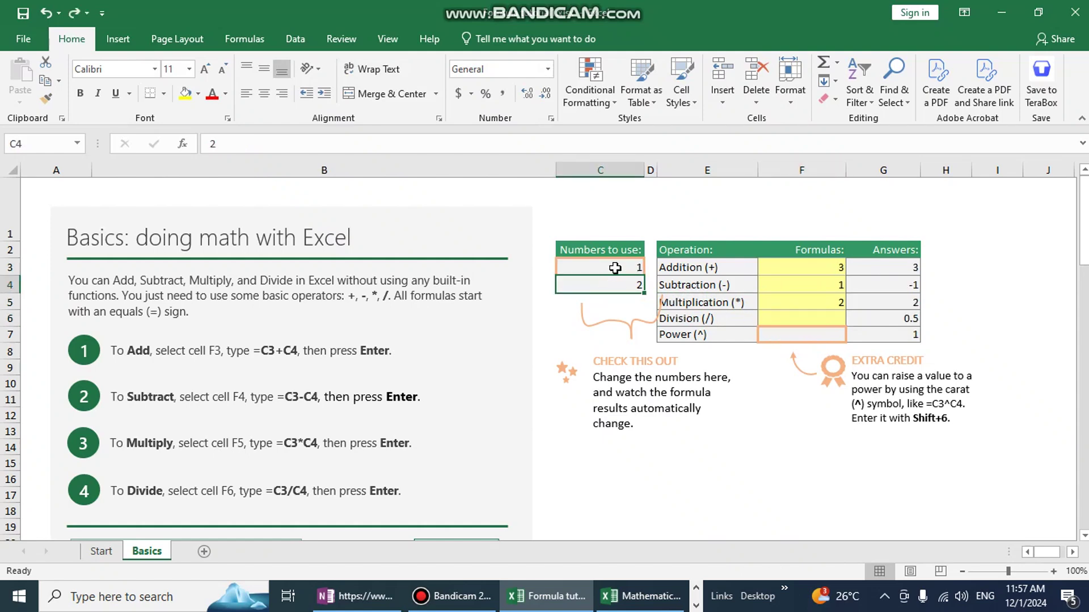
pyautogui.click(615, 269)
pyautogui.write('2')
pyautogui.press('Return')
pyautogui.write('4')
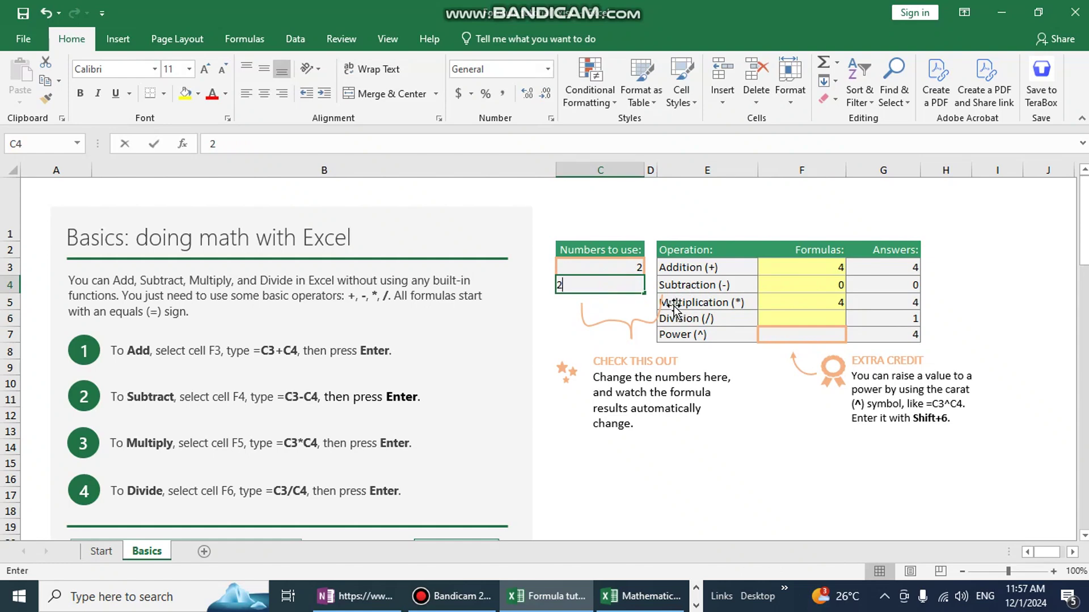
pyautogui.click(677, 304)
# Enter the division formula =C4/C3 in cell F6 and check it.
pyautogui.click(783, 313)
pyautogui.write('=')
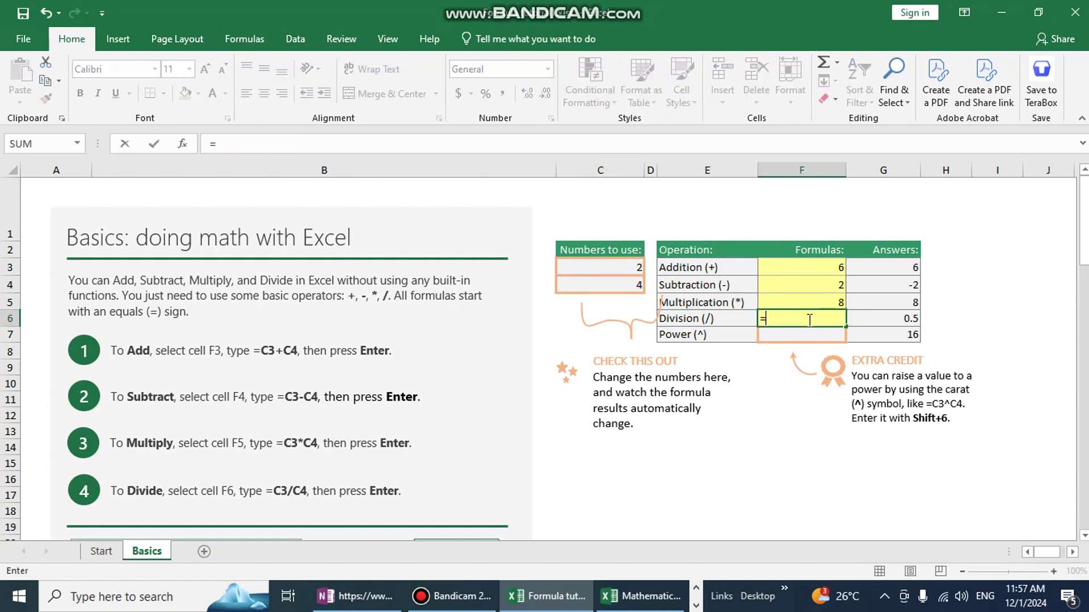
pyautogui.click(643, 285)
pyautogui.write('/')
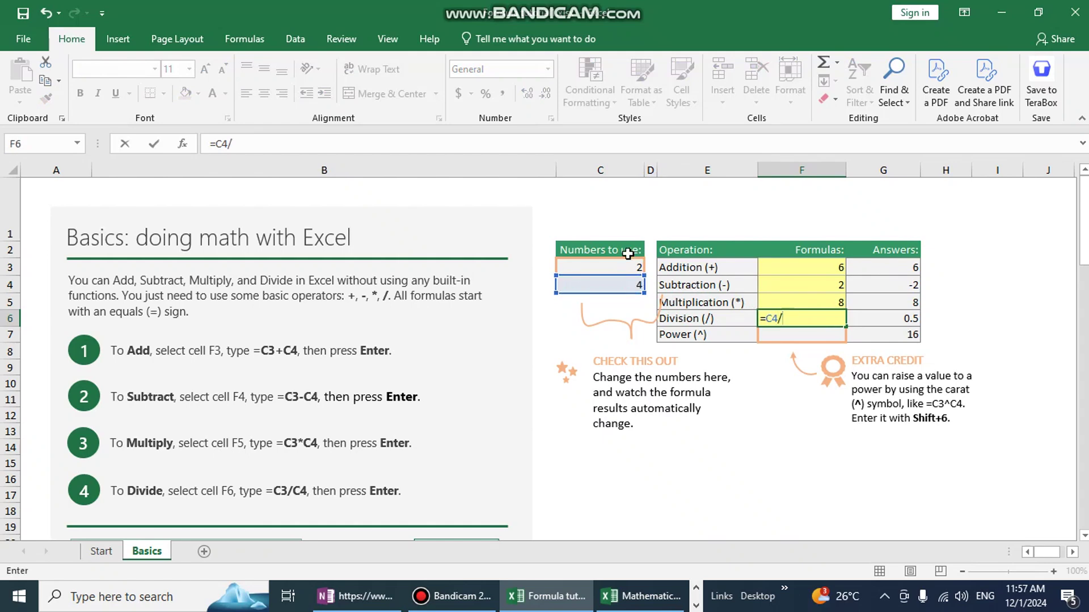
pyautogui.click(610, 264)
pyautogui.press('Return')
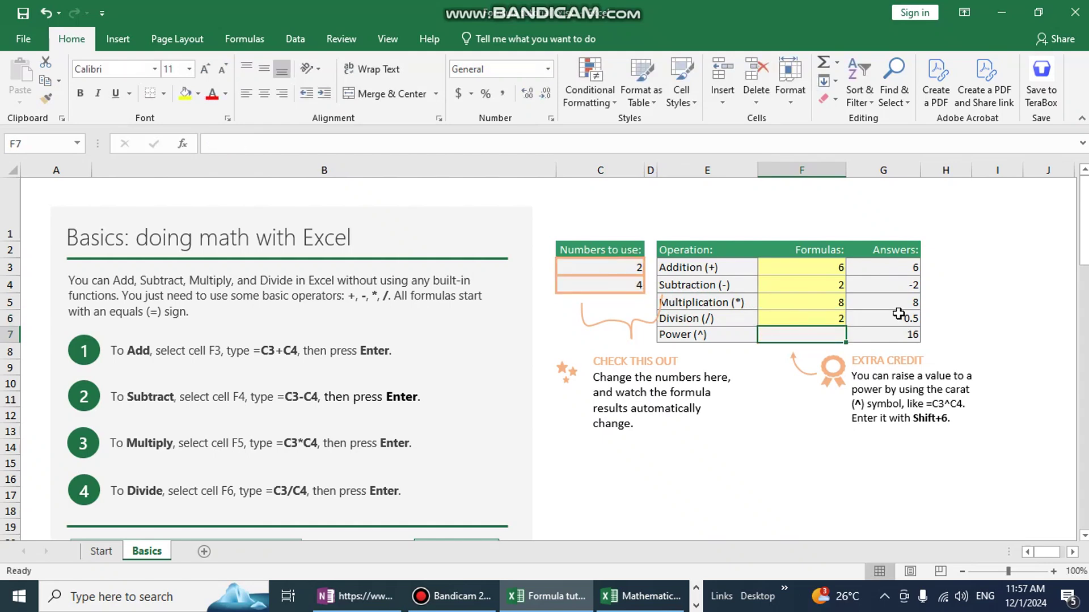
pyautogui.click(835, 318)
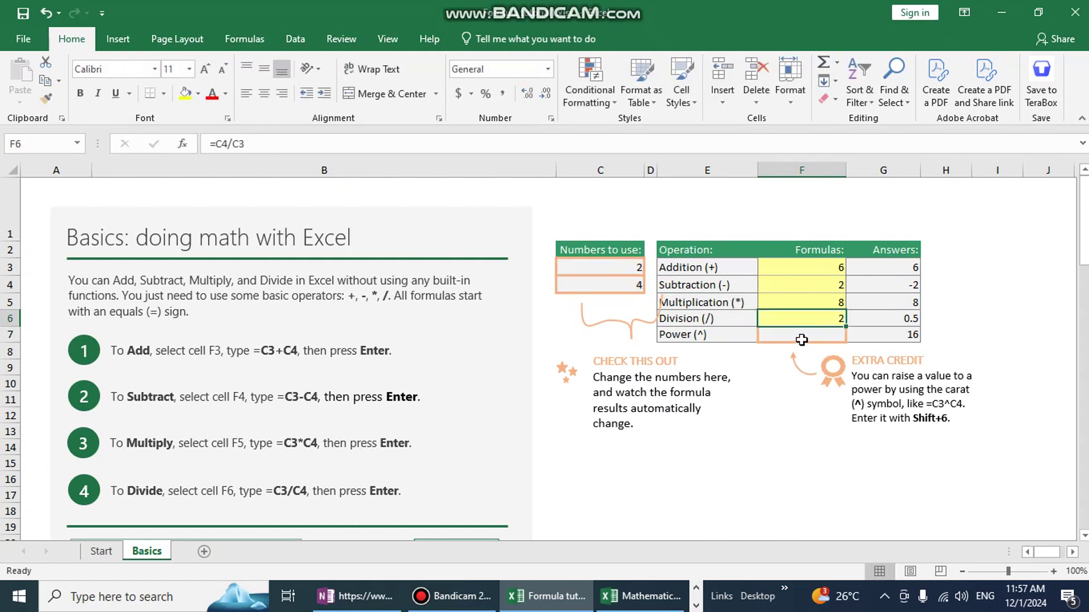
# Enter the power formula =C4^2 in cell F7 and check it.
pyautogui.click(800, 335)
pyautogui.write('=')
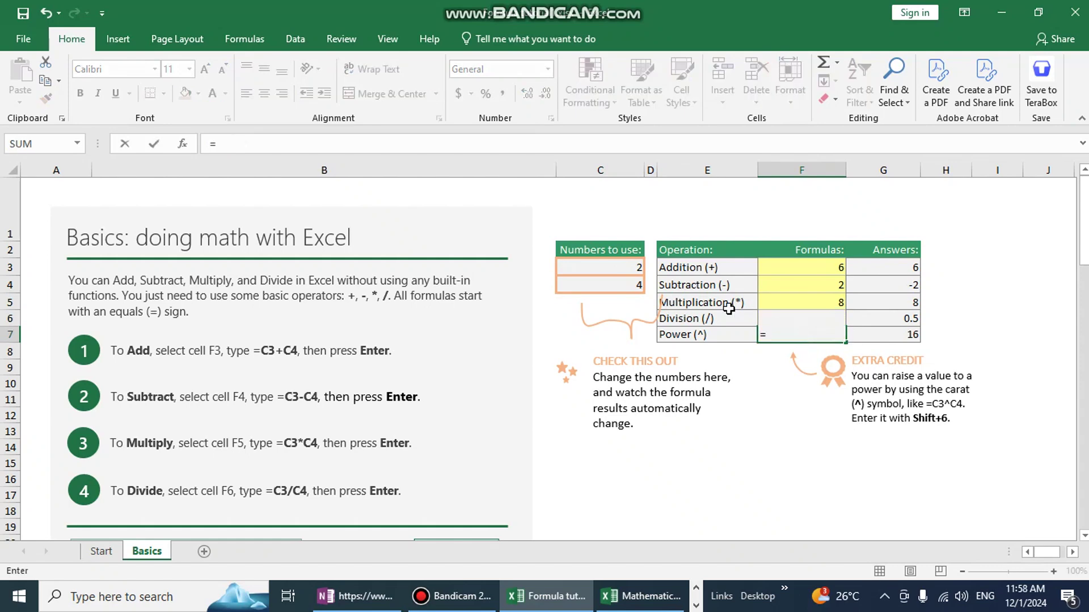
pyautogui.click(598, 286)
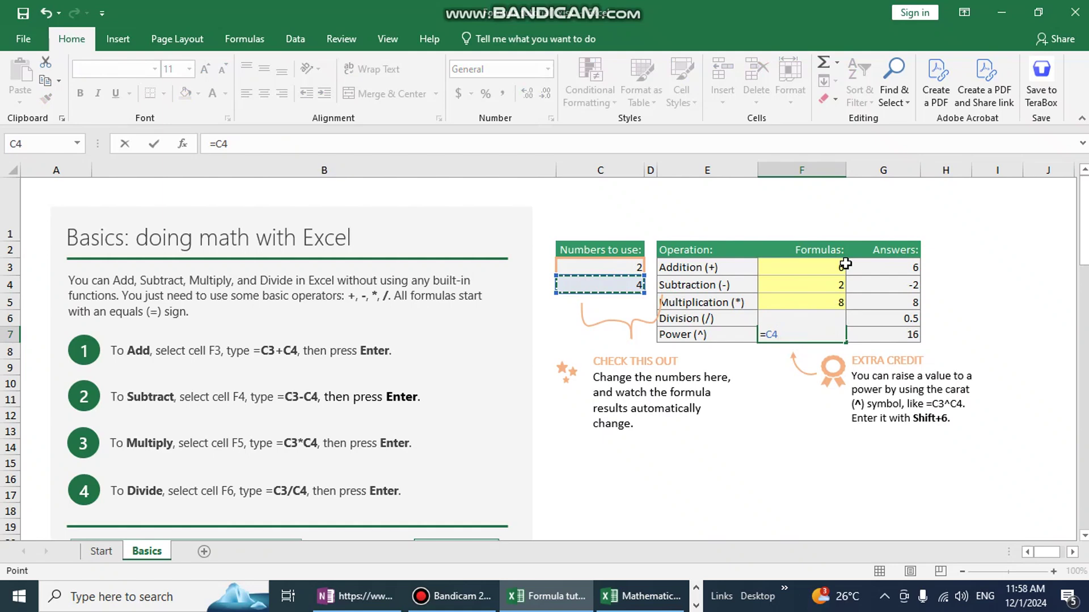
pyautogui.write('^2')
pyautogui.press('Return')
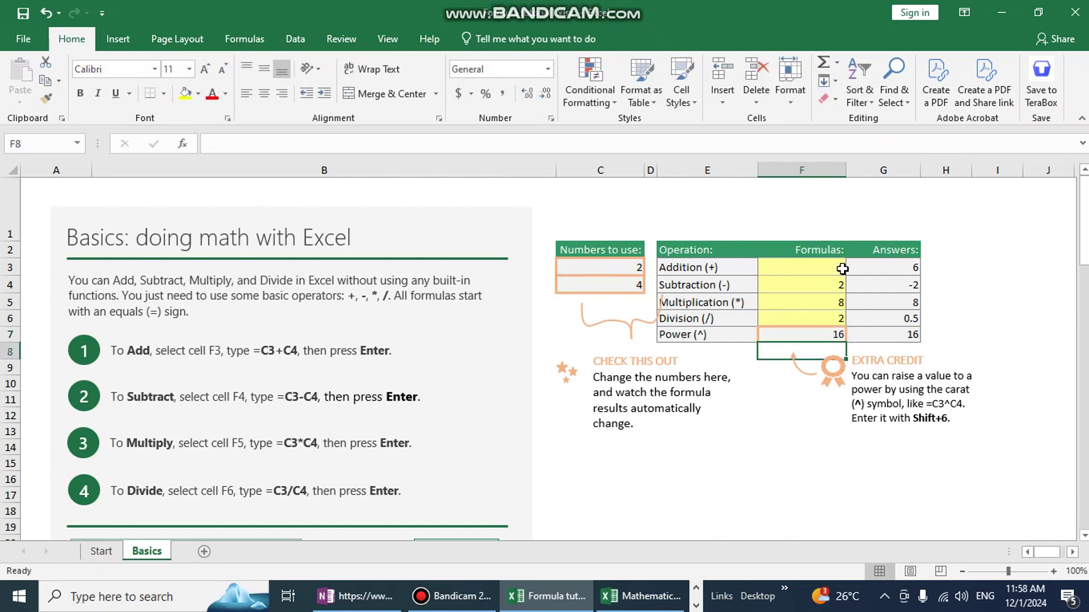
pyautogui.click(800, 333)
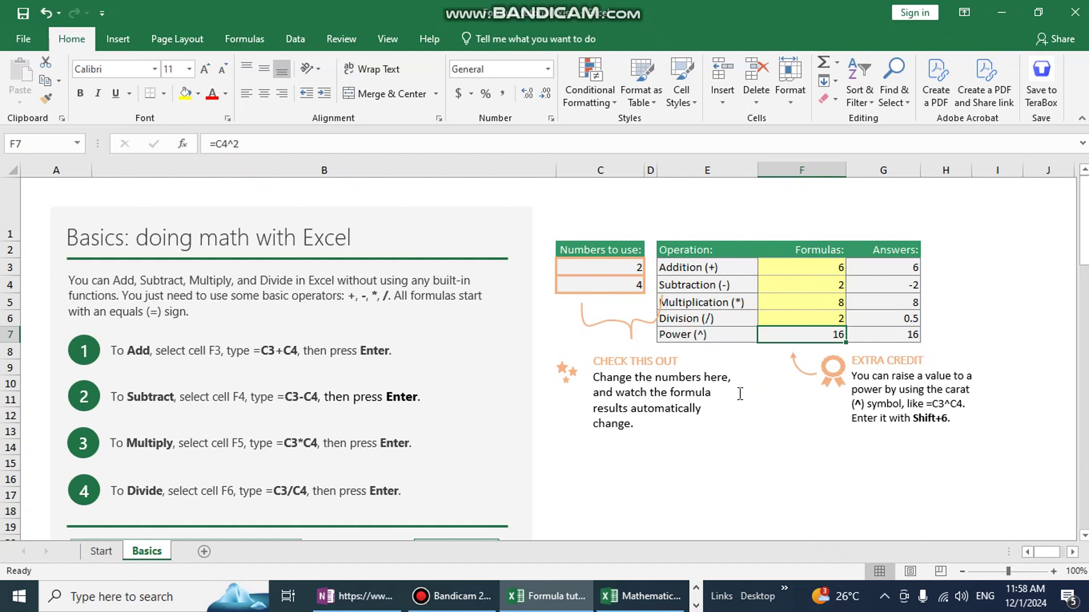
# Review the completed formulas in F3:F7 on the Basics sheet.
pyautogui.moveTo(794, 271); pyautogui.dragTo(804, 339)
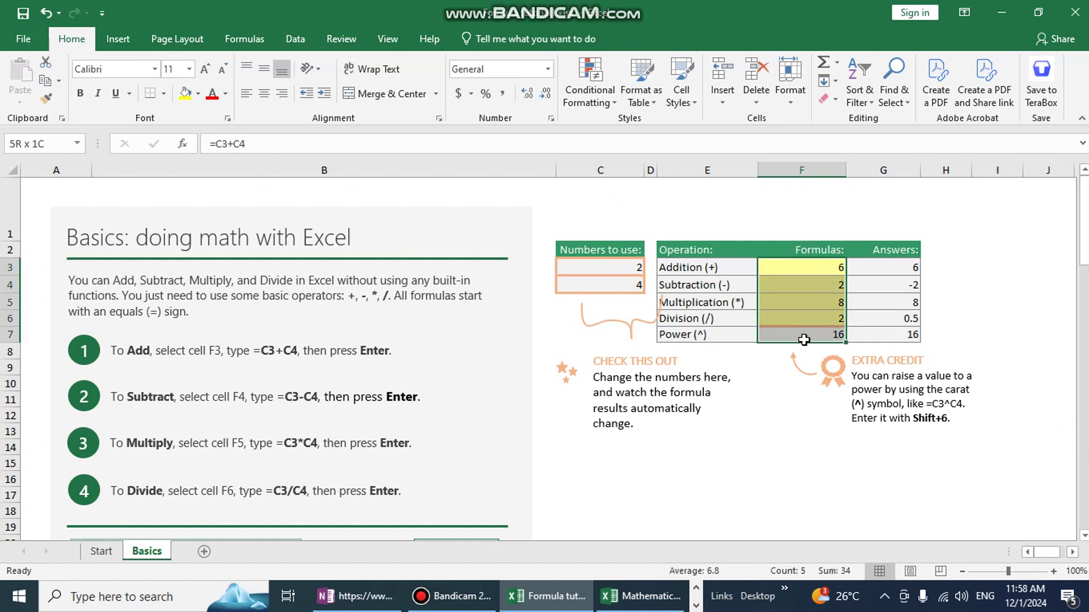
pyautogui.click(825, 428)
pyautogui.moveTo(804, 270); pyautogui.dragTo(756, 336)
pyautogui.click(808, 317)
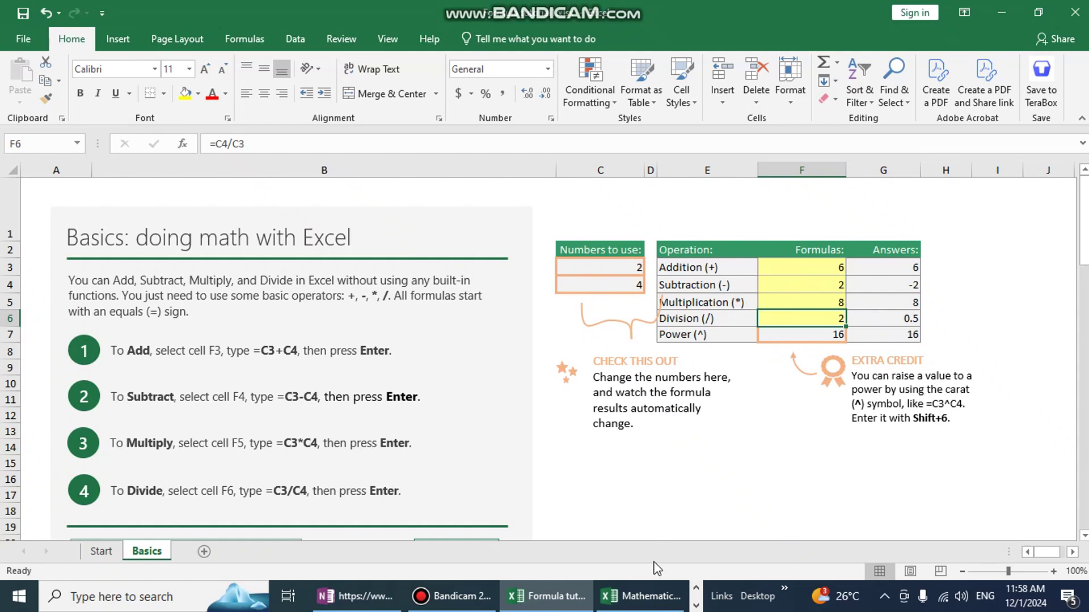
pyautogui.click(800, 472)
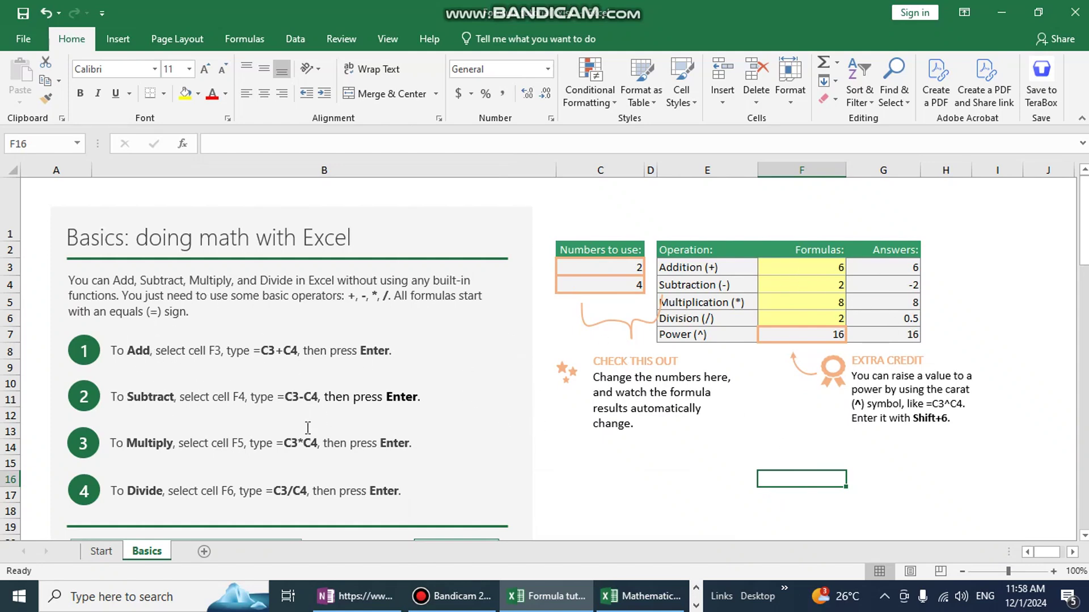
pyautogui.scroll(-1, 334, 355)
pyautogui.scroll(1, 830, 332)
# Switch to the workbook containing the SUM sheet and examine the students' Maths, Science and English marks and the Total column.
pyautogui.click(634, 603)
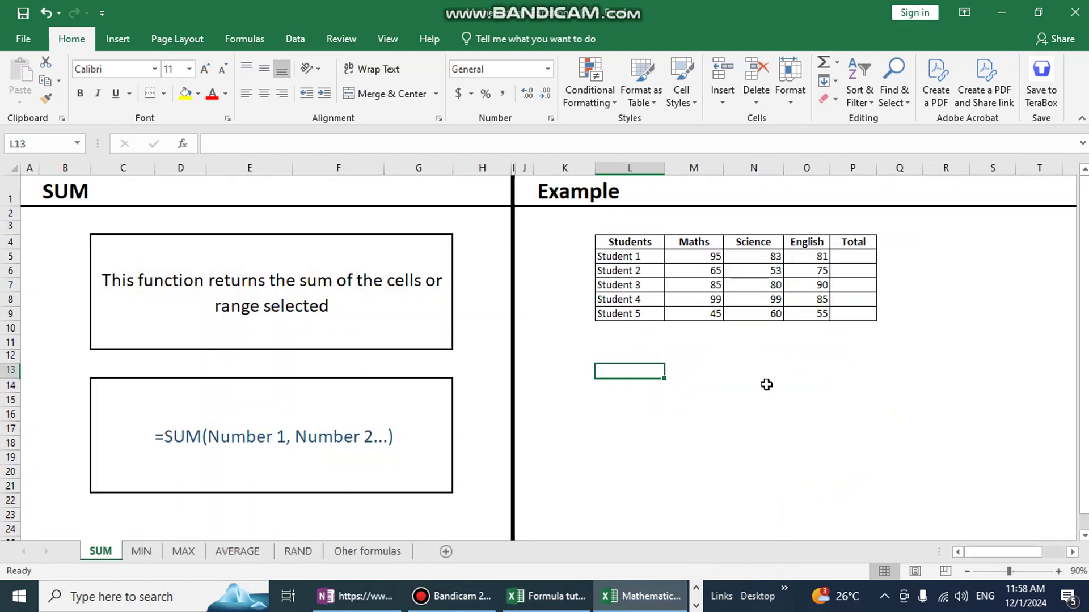
pyautogui.click(865, 257)
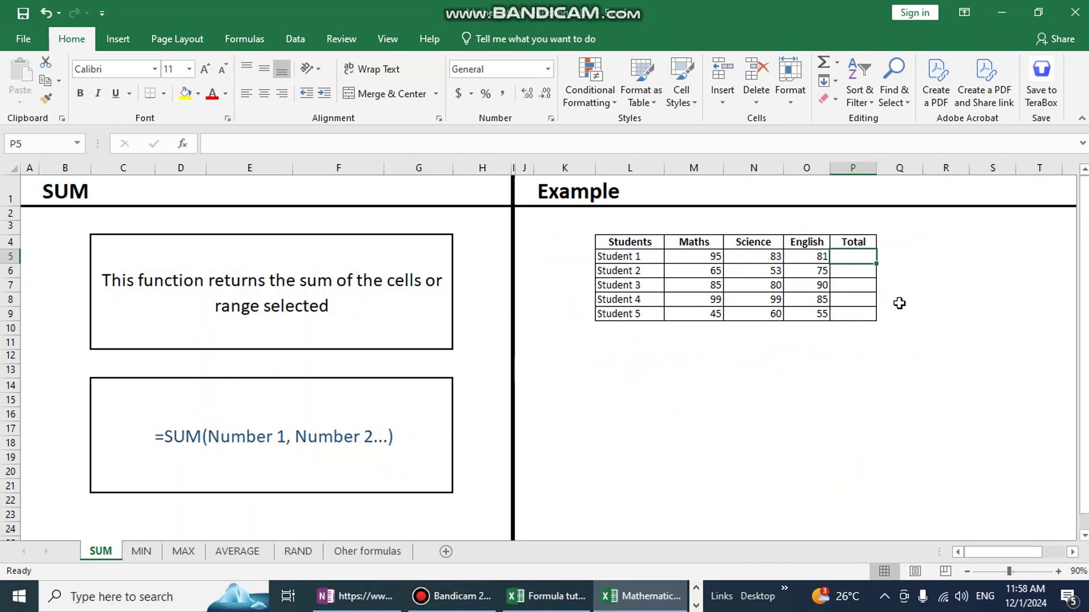
pyautogui.moveTo(640, 258); pyautogui.dragTo(633, 314)
pyautogui.moveTo(703, 244); pyautogui.dragTo(804, 244)
pyautogui.click(746, 313)
pyautogui.moveTo(694, 248); pyautogui.dragTo(812, 242)
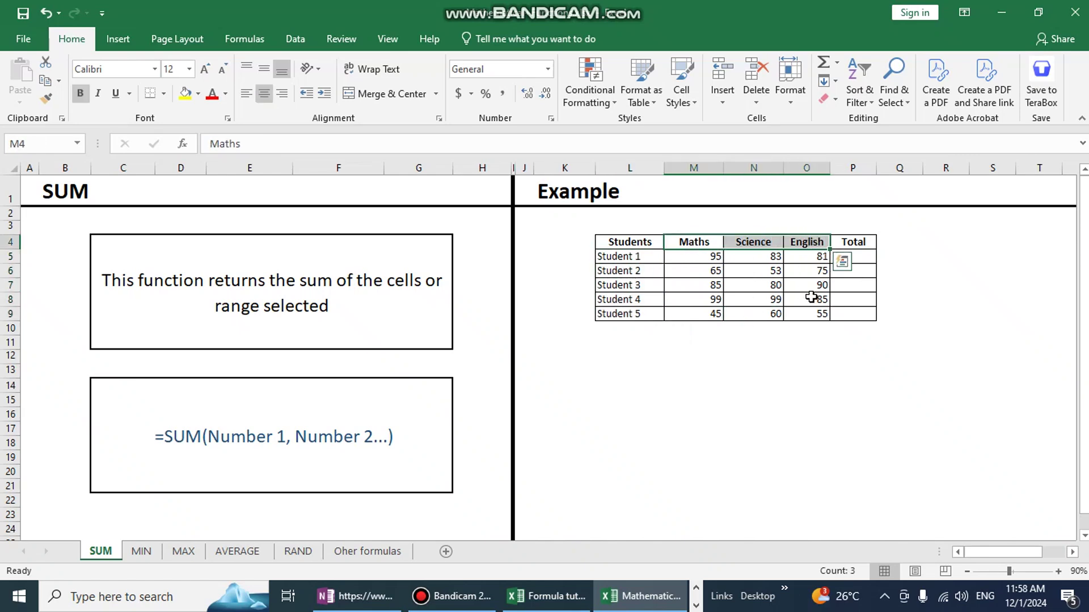
pyautogui.click(817, 286)
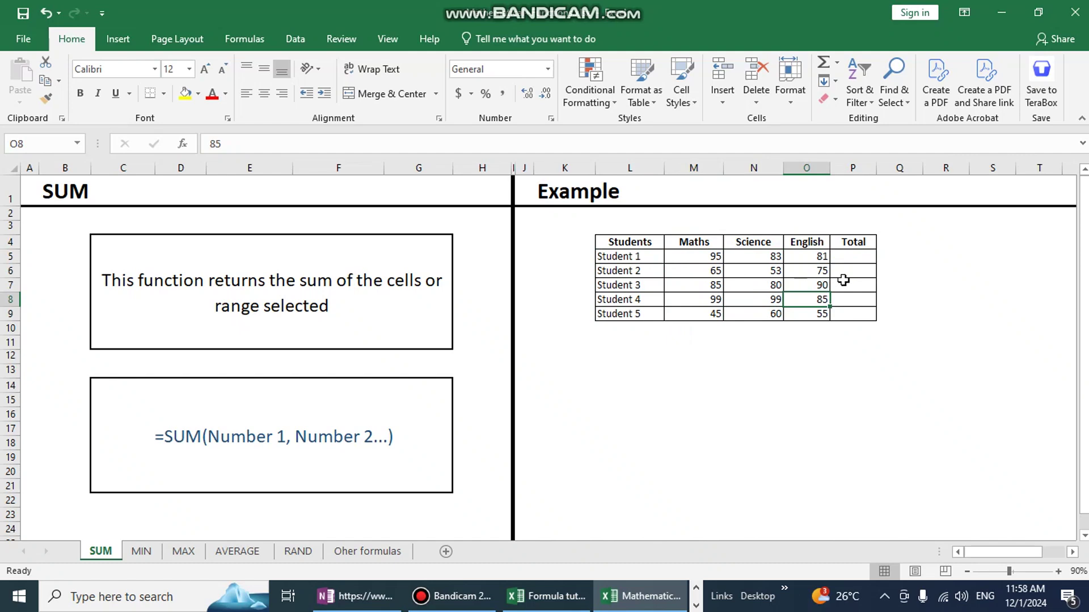
pyautogui.click(857, 257)
pyautogui.moveTo(688, 256); pyautogui.dragTo(816, 258)
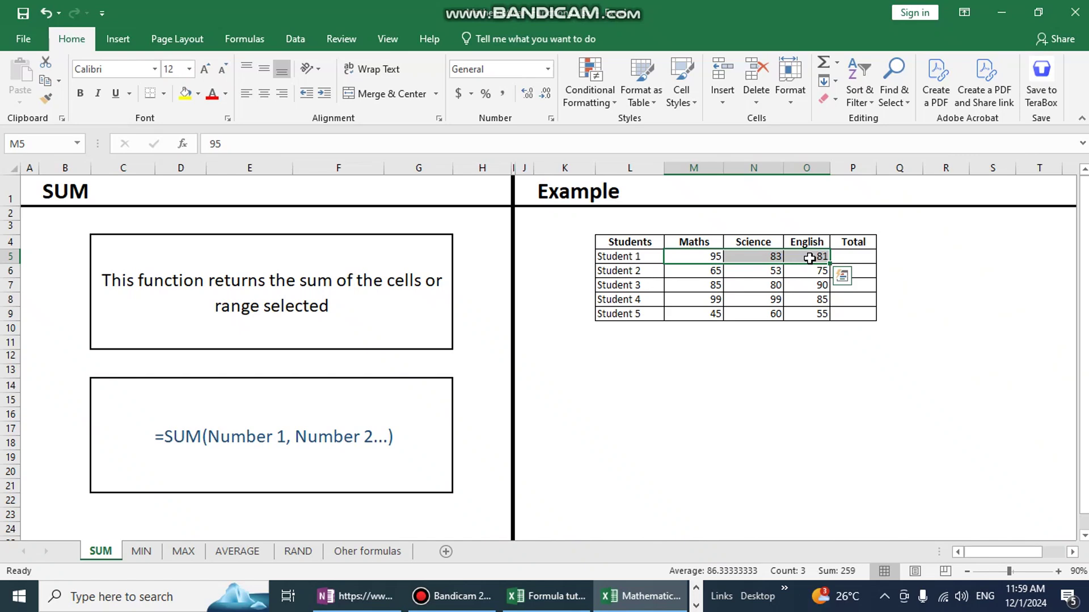
# Enter the formula =SUM(M5:O5) in P5 to total Student 1's Maths, Science and English marks.
pyautogui.click(853, 255)
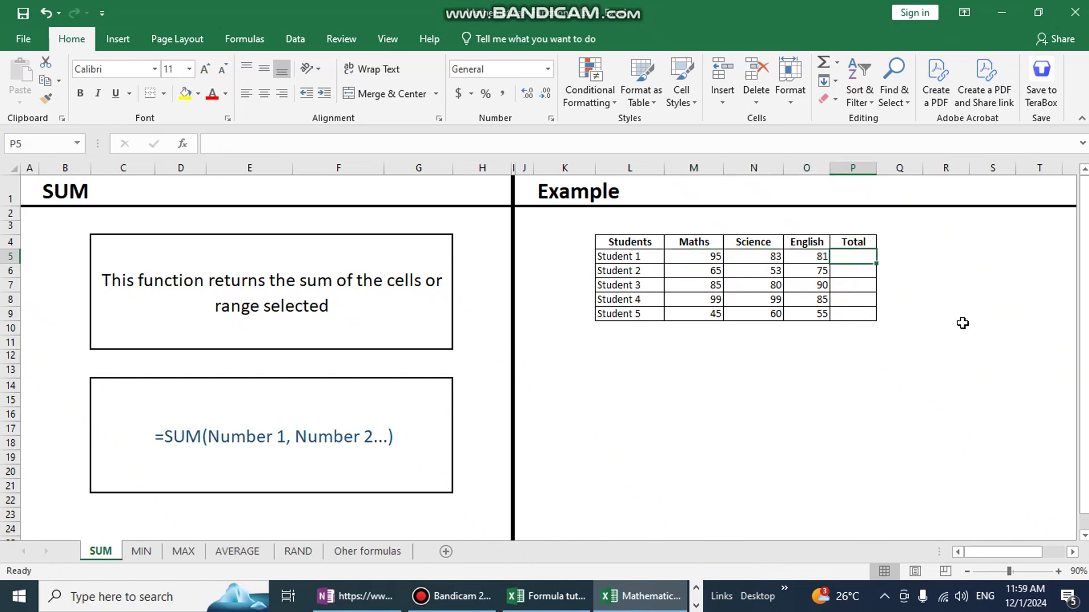
pyautogui.write('=sum')
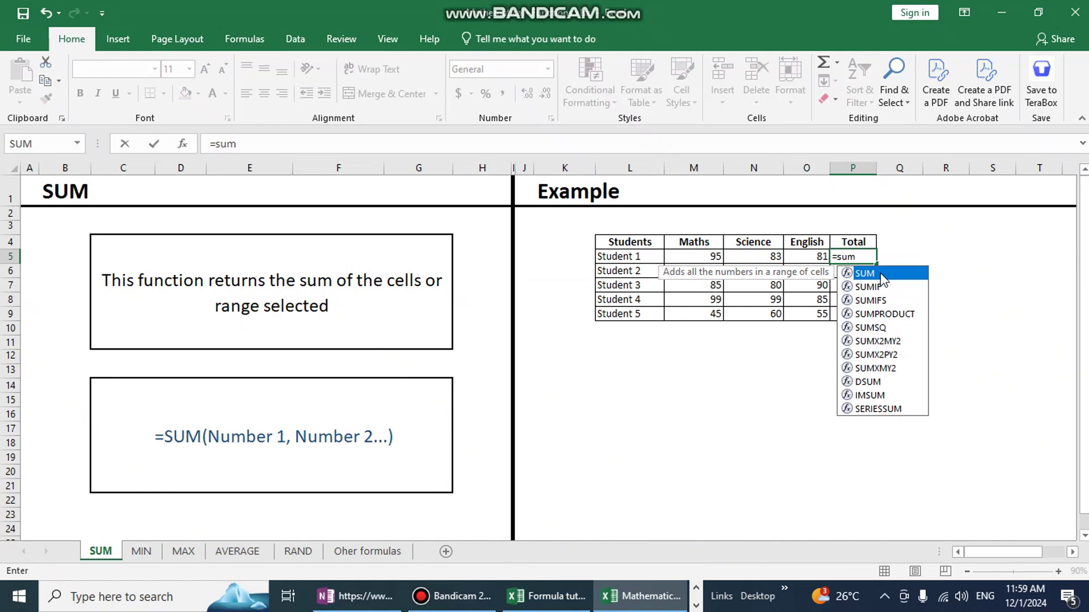
pyautogui.press('BackSpace')
pyautogui.press('BackSpace')
pyautogui.press('BackSpace')
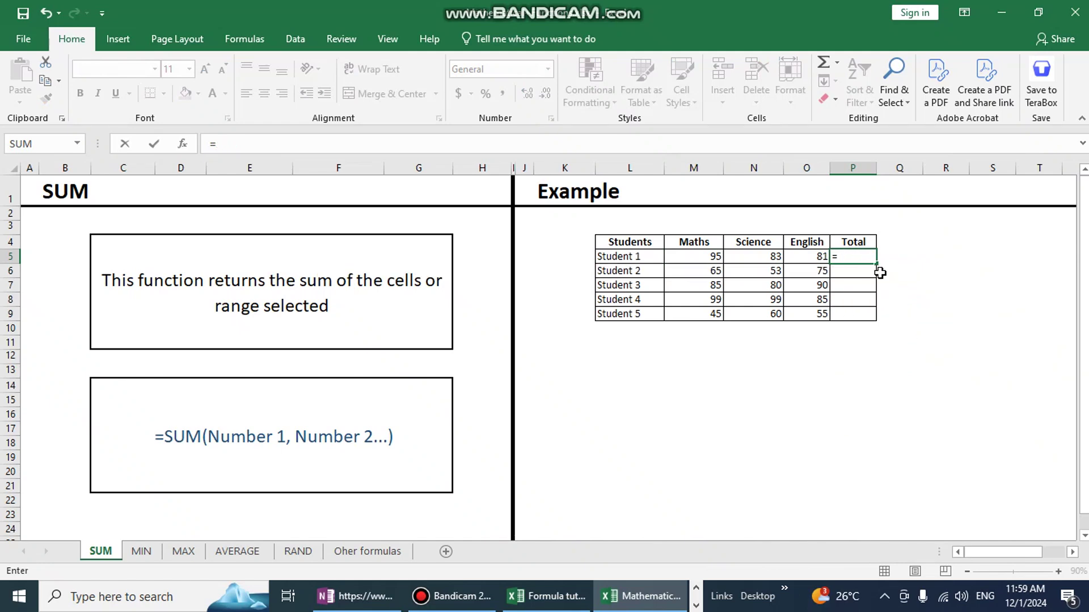
pyautogui.write('Sum')
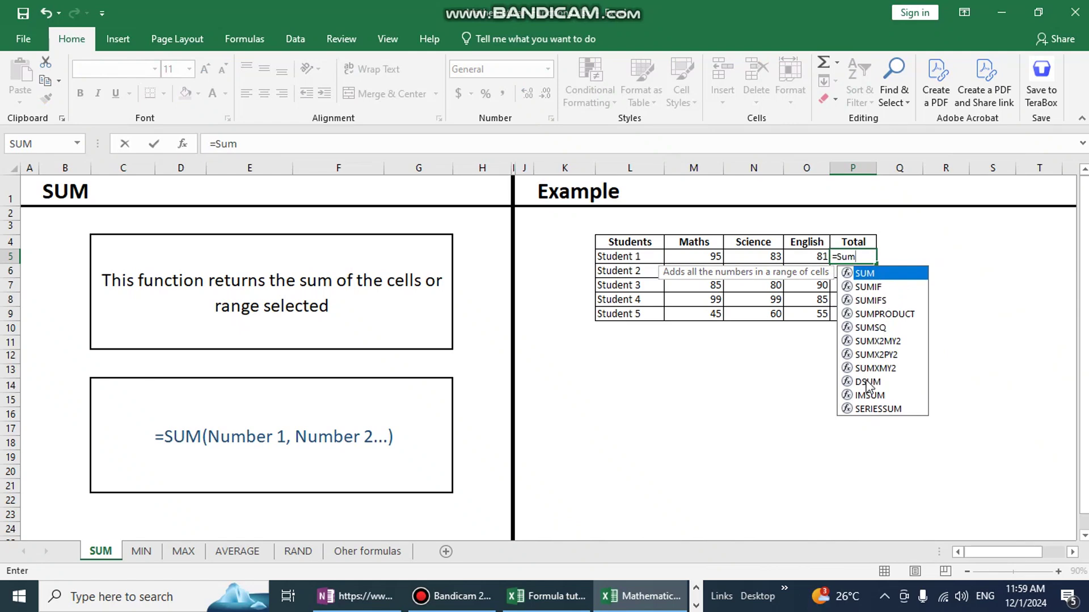
pyautogui.doubleClick(874, 275)
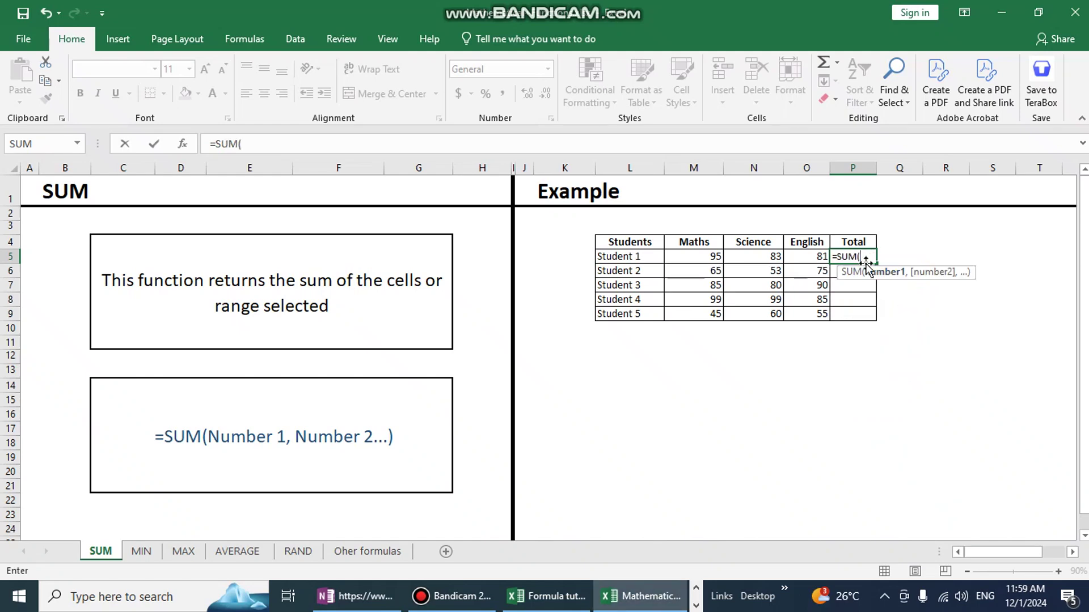
pyautogui.moveTo(800, 260)
pyautogui.mouseDown()
pyautogui.moveTo(809, 255)
pyautogui.moveTo(708, 255)
pyautogui.moveTo(817, 253)
pyautogui.mouseUp()
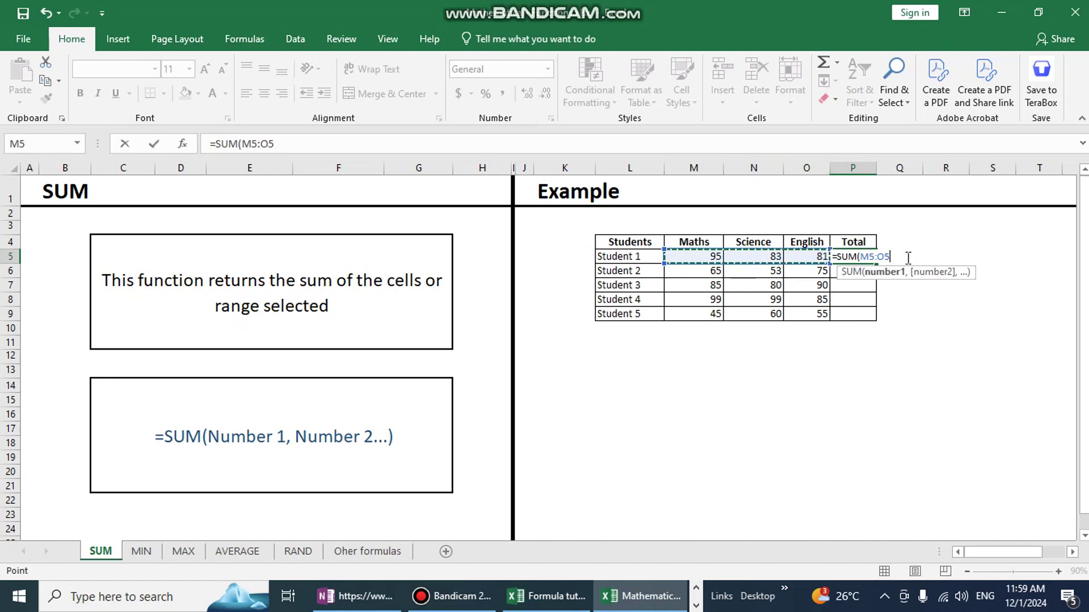
pyautogui.press('Return')
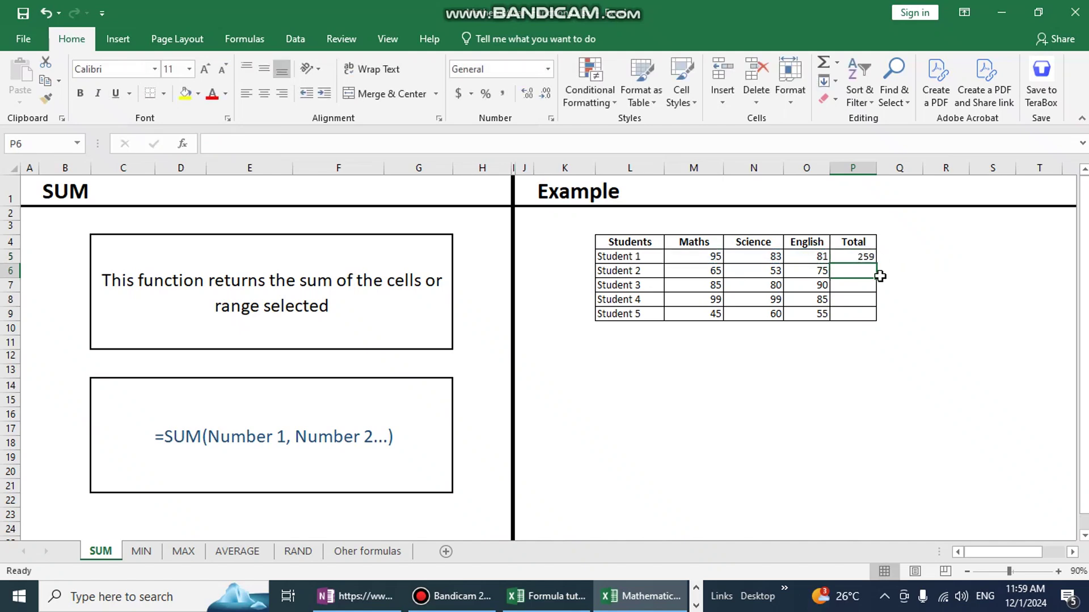
# Select Student 1's marks in M5:O5 and compare their status bar summary with the SUM formula result in P5.
pyautogui.click(863, 256)
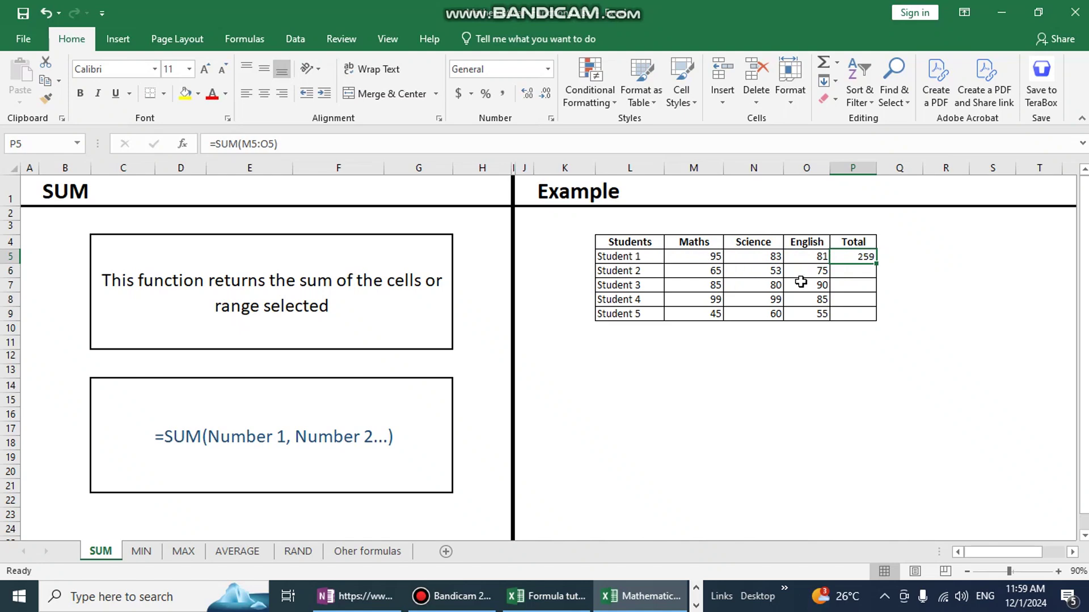
pyautogui.click(1022, 571)
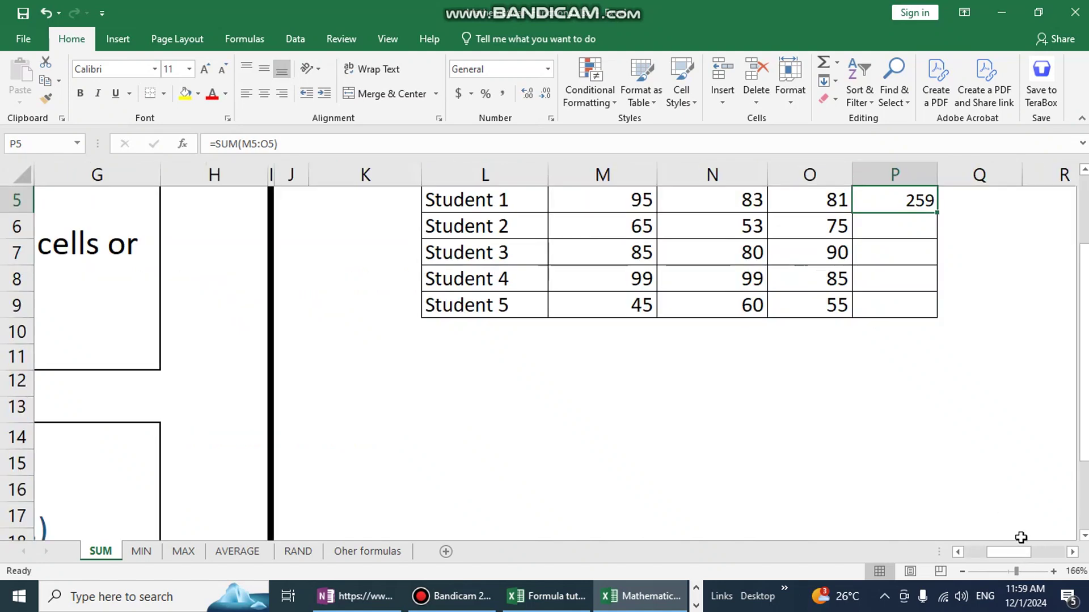
pyautogui.scroll(2, 970, 372)
pyautogui.moveTo(606, 334); pyautogui.dragTo(795, 334)
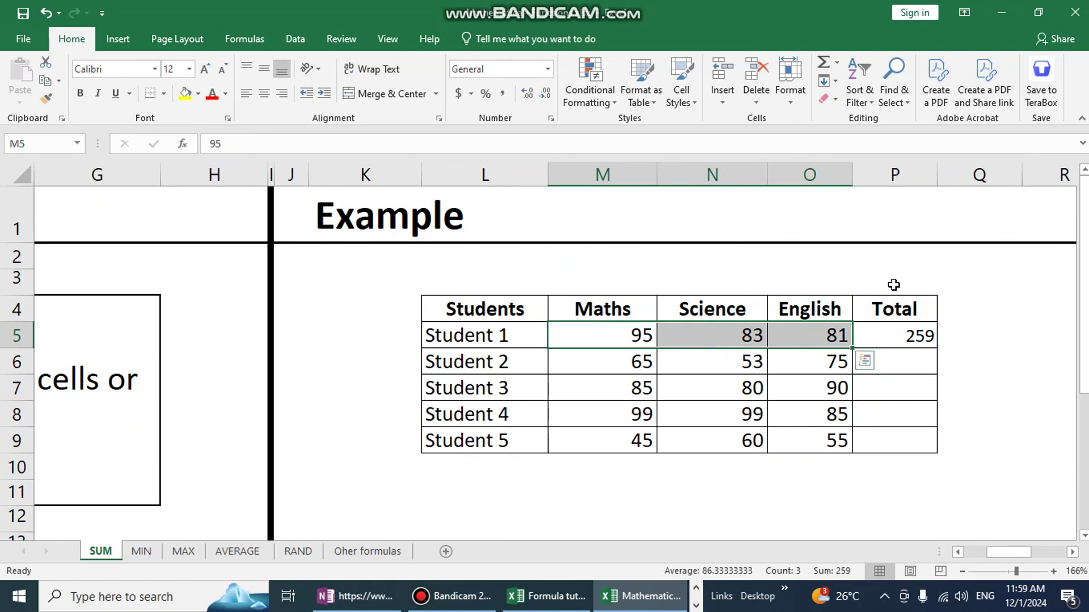
pyautogui.hotkey('ctrl', 'alt', 'd')
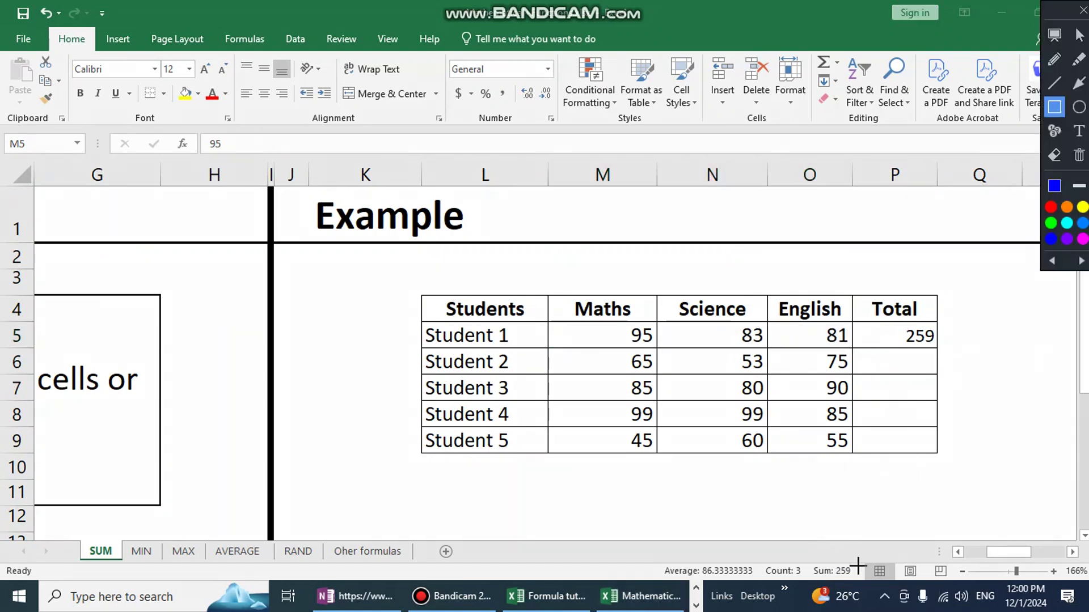
pyautogui.moveTo(874, 582)
pyautogui.mouseDown()
pyautogui.moveTo(732, 554)
pyautogui.moveTo(636, 551)
pyautogui.mouseUp()
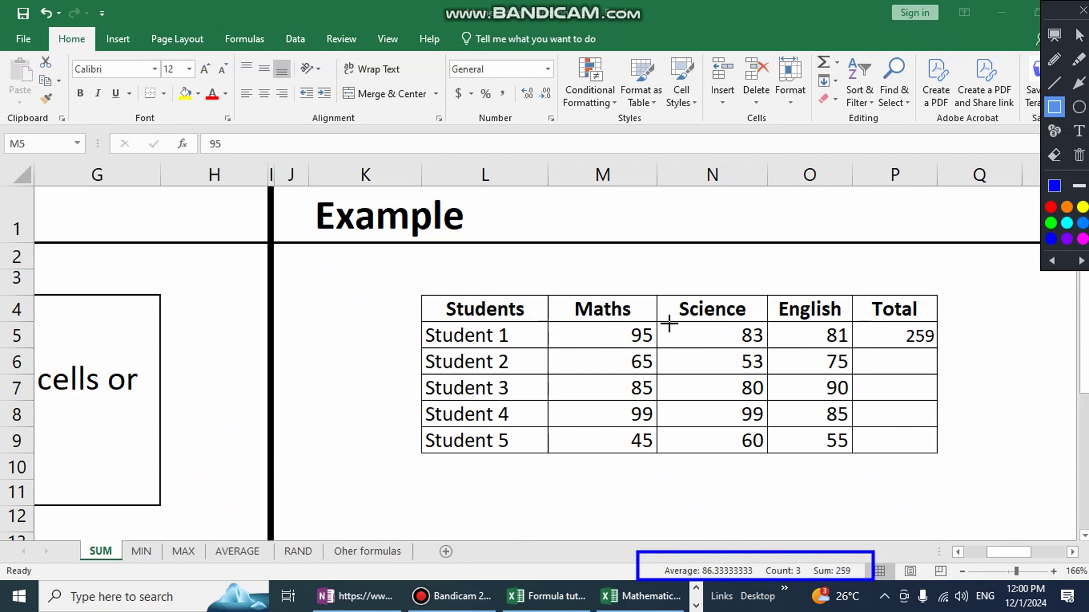
pyautogui.press('Escape')
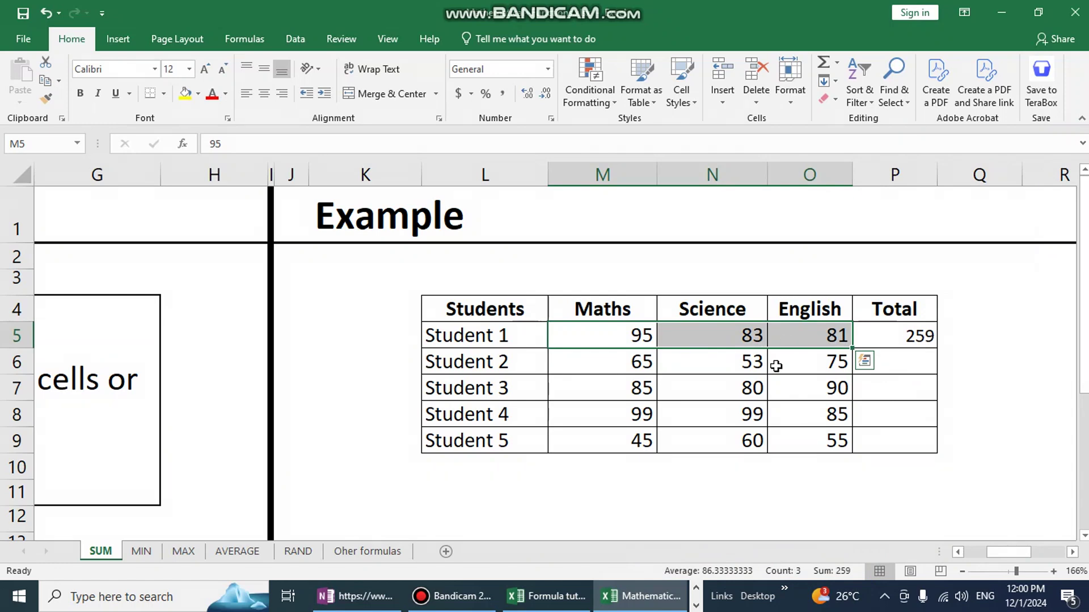
pyautogui.click(707, 387)
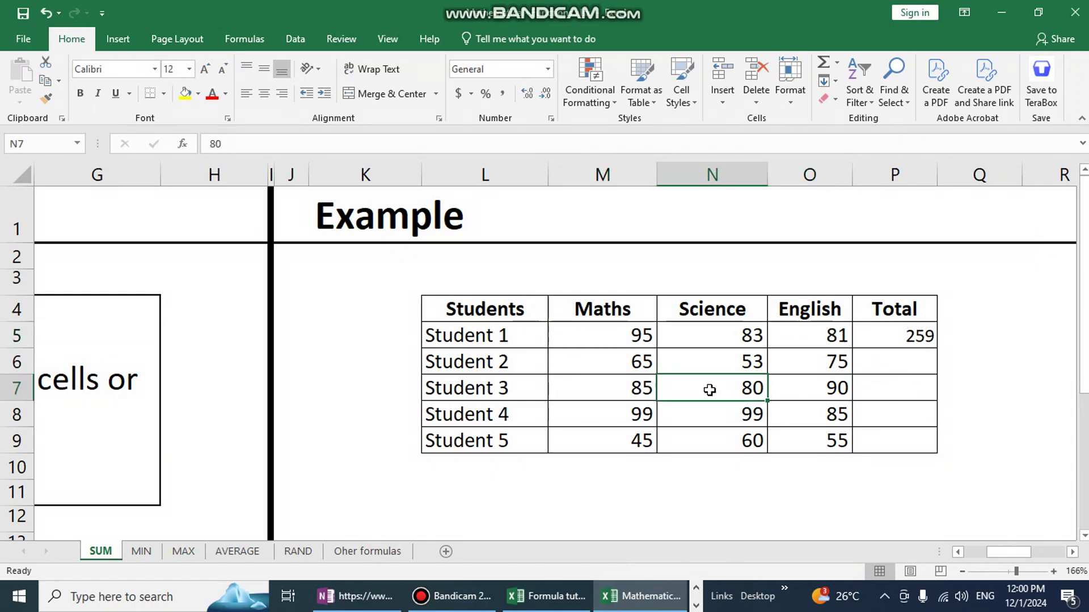
# Enter the formula =SUM(M6:O6) in P6 to total Student 2's Maths, Science and English marks.
pyautogui.click(912, 362)
pyautogui.write('=sum')
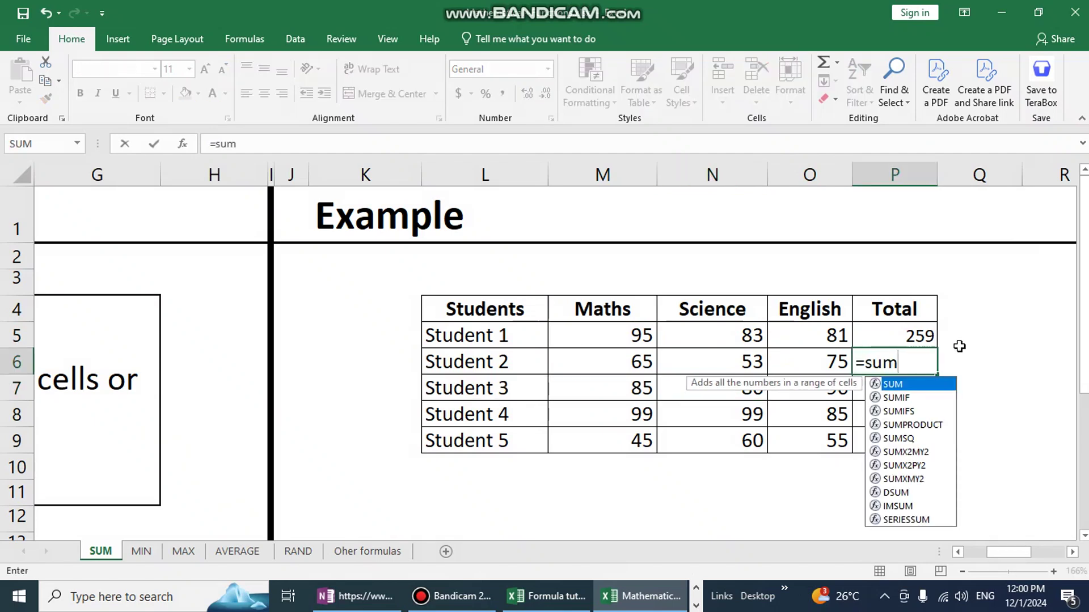
pyautogui.doubleClick(893, 386)
pyautogui.moveTo(804, 357); pyautogui.dragTo(569, 350)
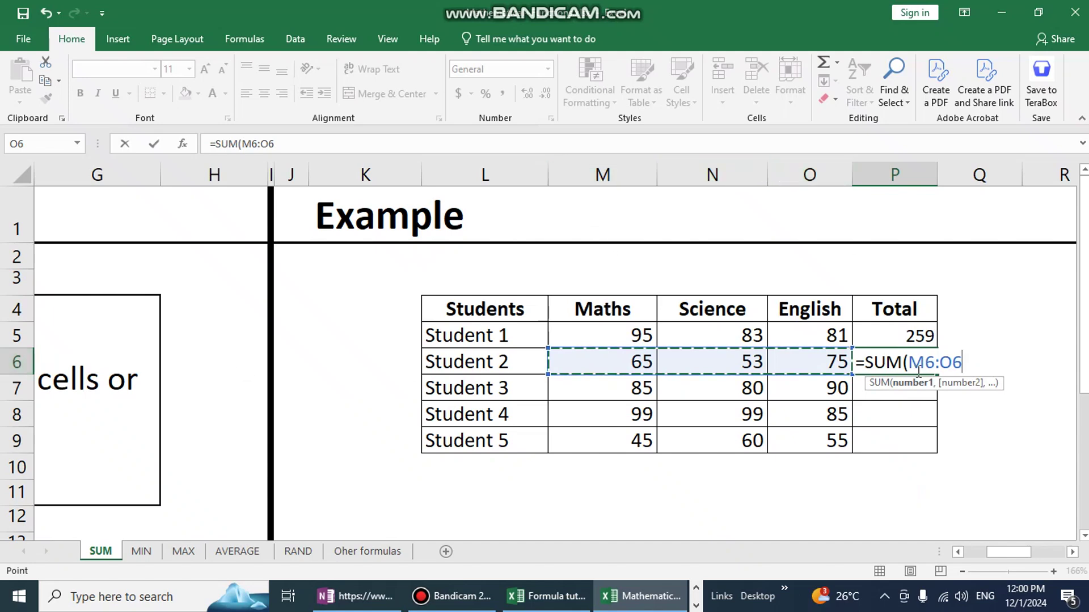
pyautogui.write(')')
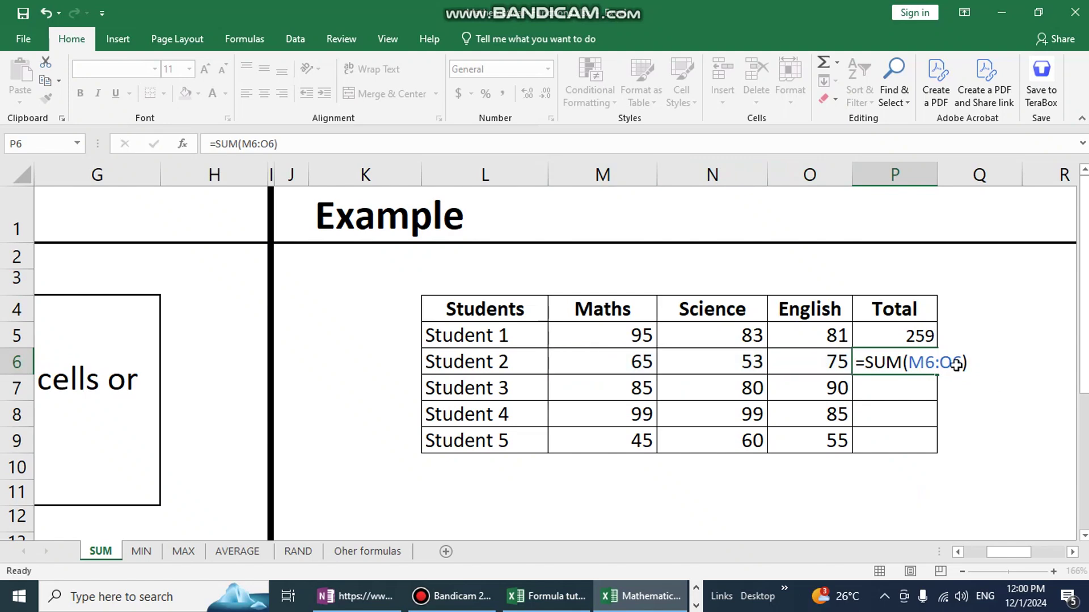
pyautogui.press('Return')
pyautogui.click(906, 356)
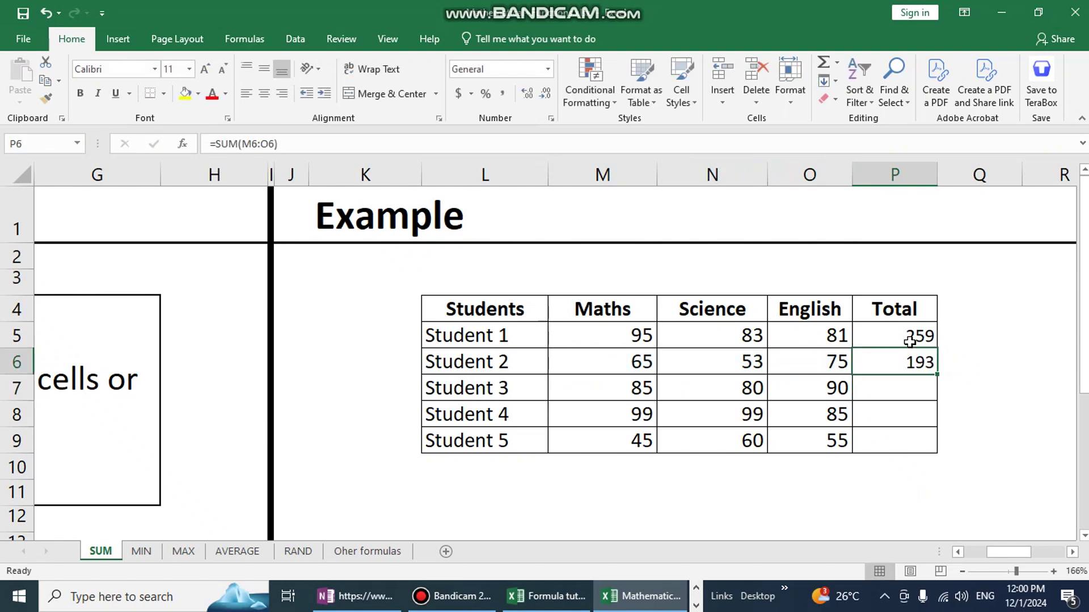
# Clear the Total cells P6:P9 for Students 2 to 5.
pyautogui.click(901, 388)
pyautogui.moveTo(901, 363); pyautogui.dragTo(893, 442)
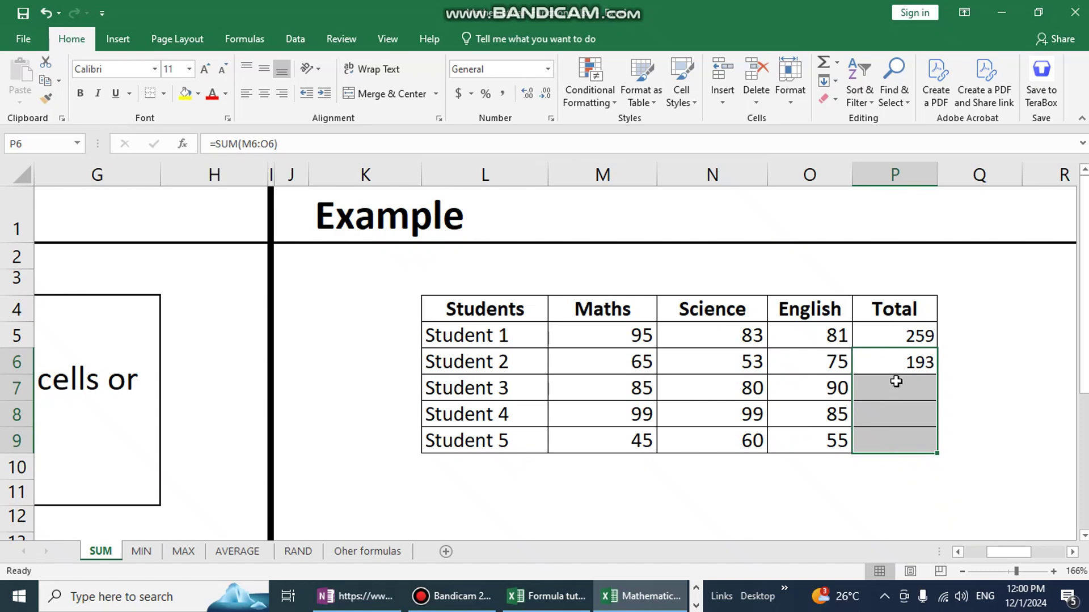
pyautogui.press('Delete')
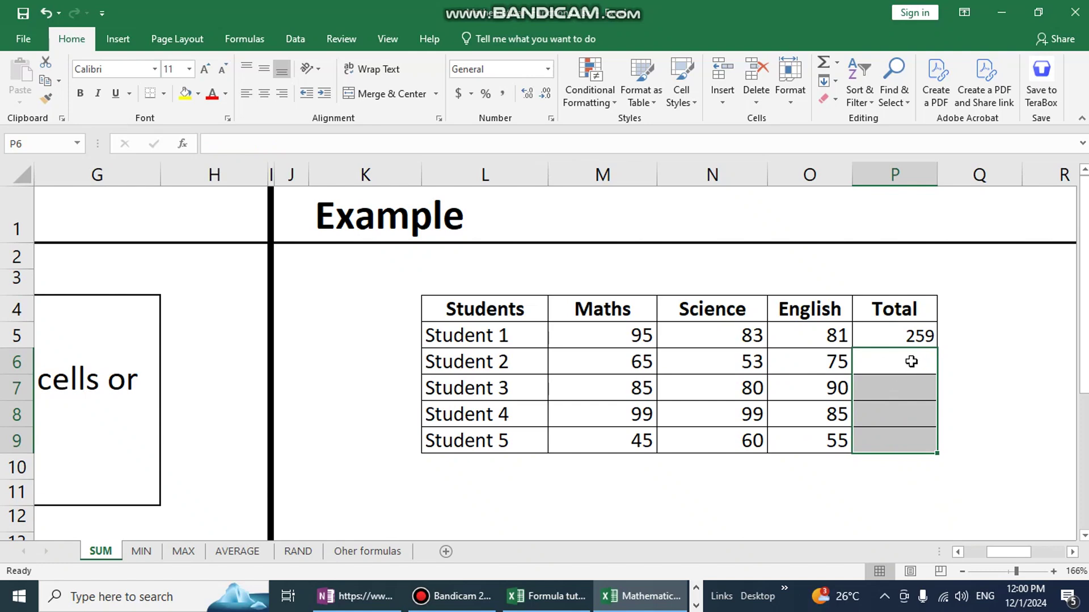
pyautogui.click(963, 354)
# Review Student 1's SUM formula in P5, then examine the marks of Students 2 and 3 and their Total cells.
pyautogui.click(907, 341)
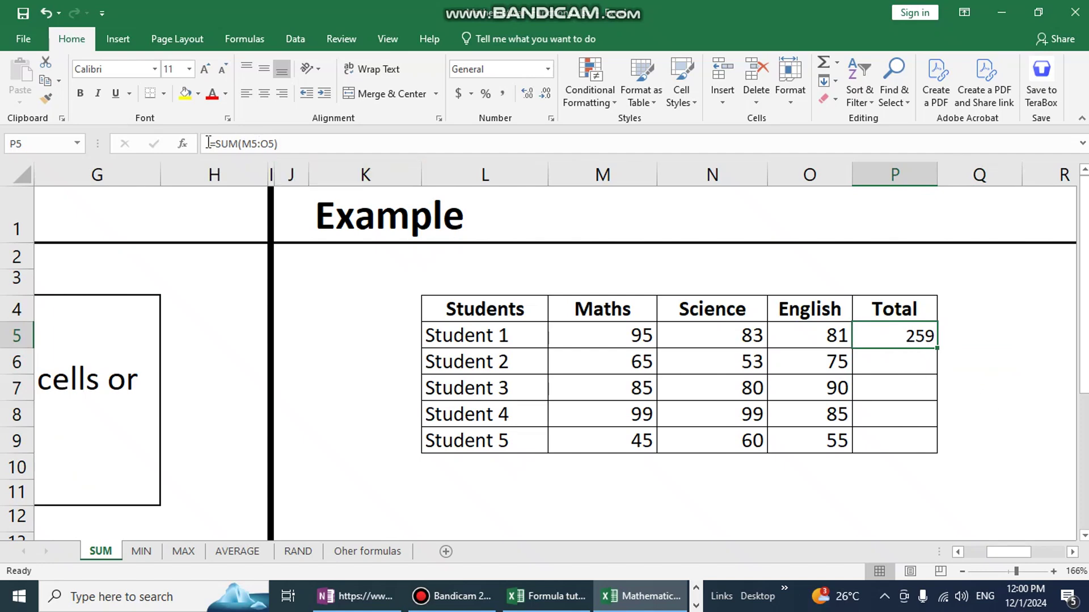
pyautogui.hotkey('ctrl', 'shift', 'd')
pyautogui.moveTo(420, 170); pyautogui.dragTo(155, 124)
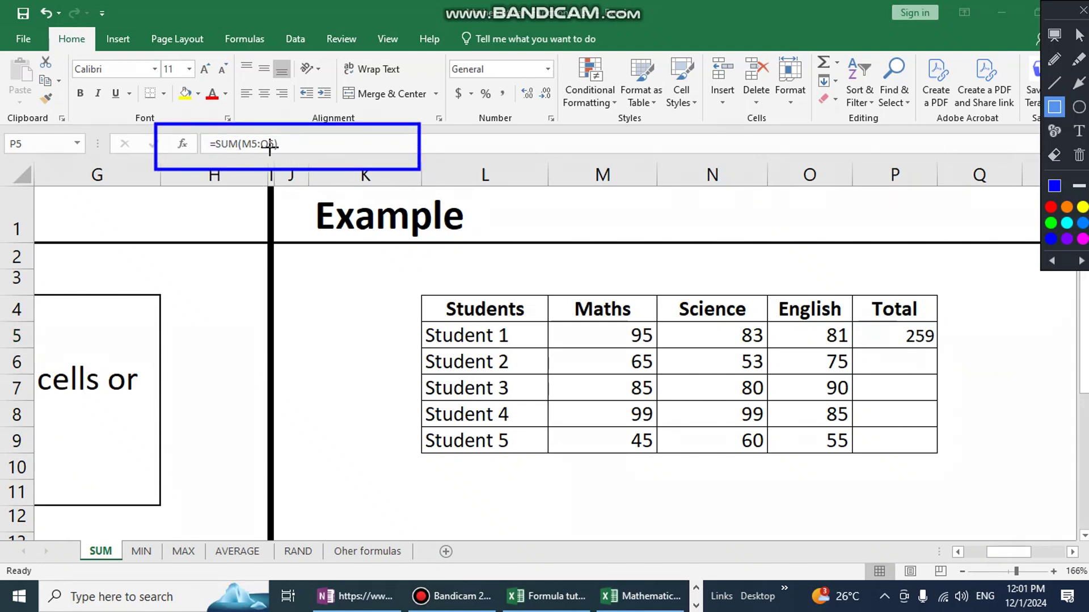
pyautogui.hotkey('ctrl', 'shift', 'd')
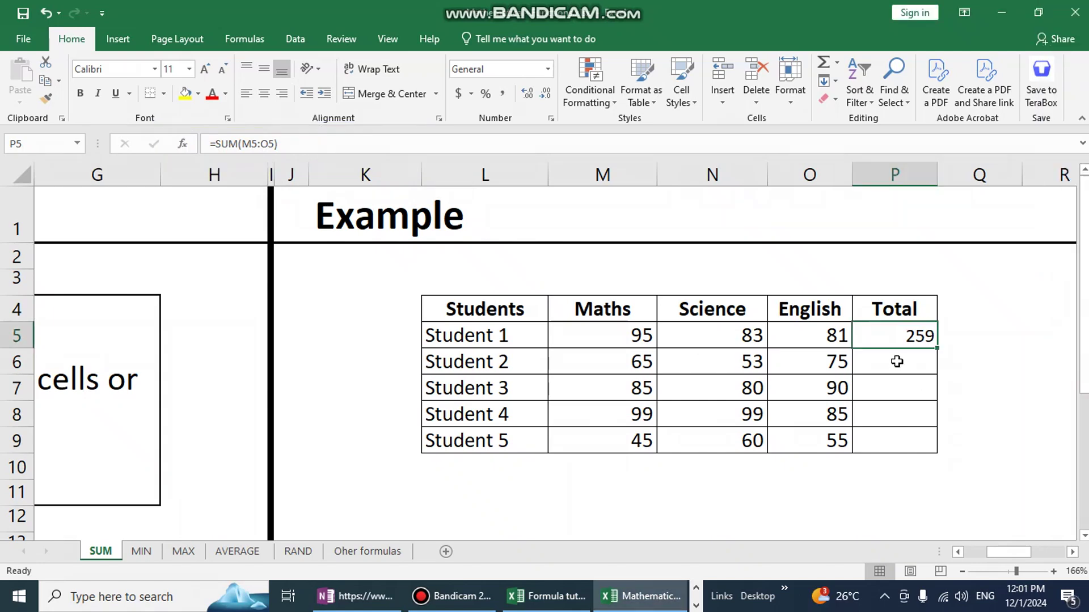
pyautogui.moveTo(895, 366); pyautogui.dragTo(892, 440)
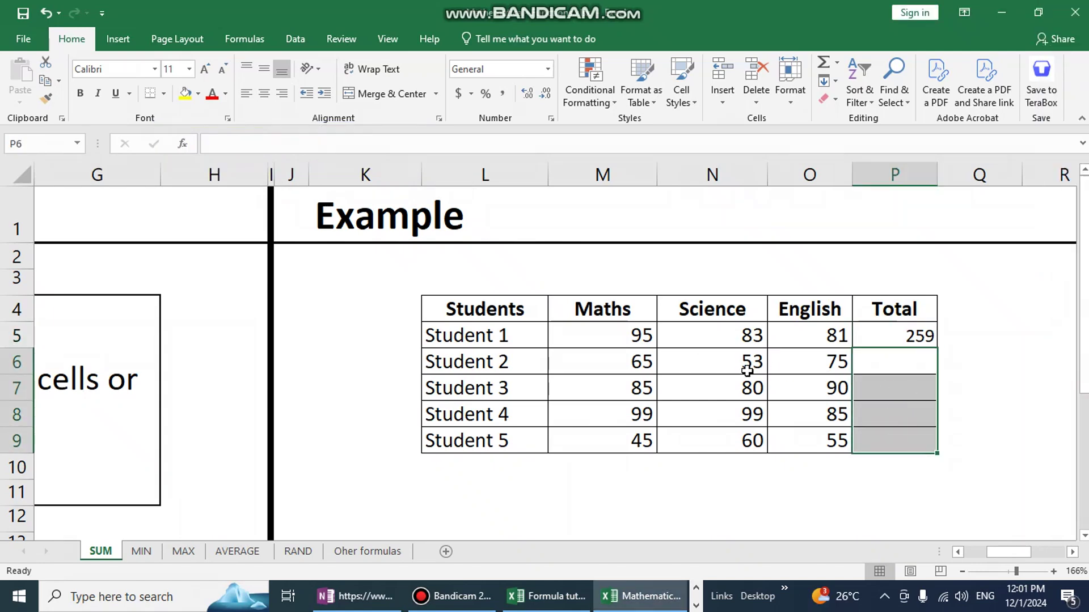
pyautogui.click(642, 364)
pyautogui.moveTo(725, 363); pyautogui.dragTo(797, 359)
pyautogui.moveTo(641, 388); pyautogui.dragTo(839, 386)
pyautogui.click(901, 382)
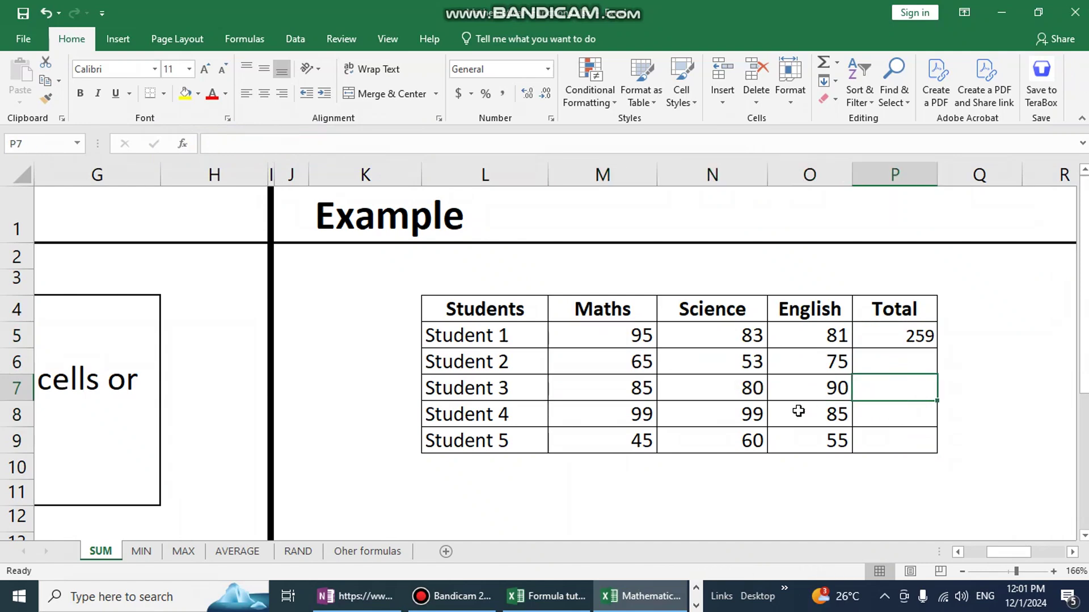
# Extend the SUM formula from P5 down through P9 with the fill handle and look over the Total column.
pyautogui.click(900, 343)
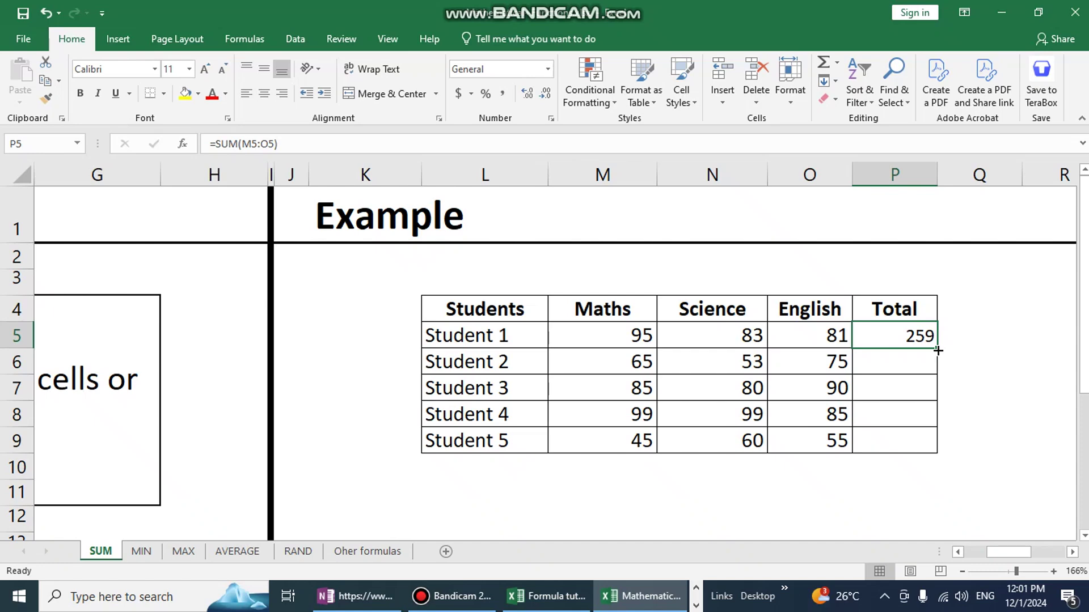
pyautogui.moveTo(937, 351); pyautogui.dragTo(936, 447)
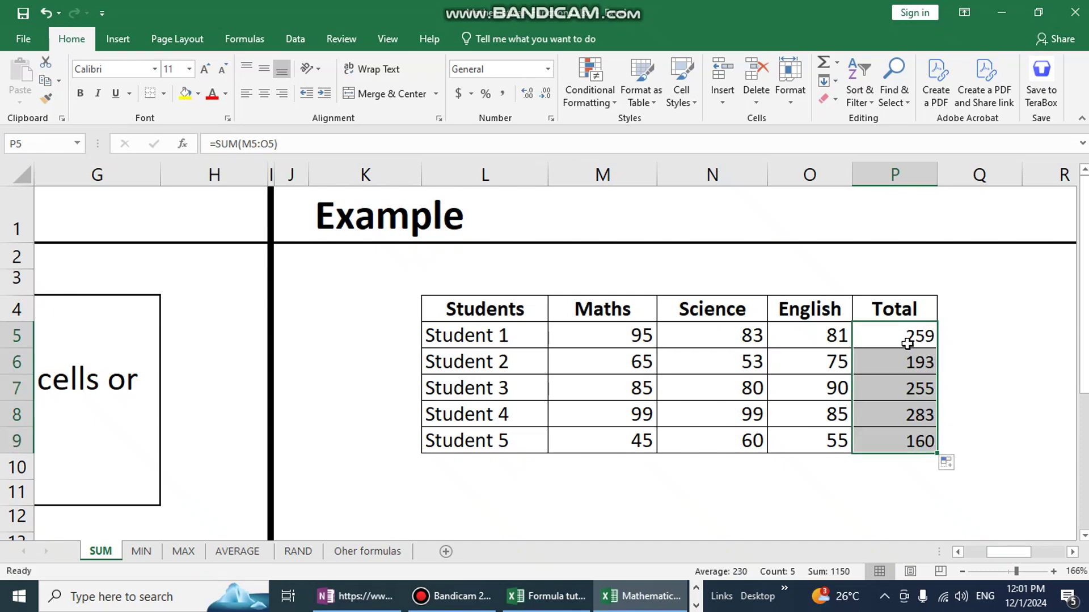
pyautogui.moveTo(908, 337); pyautogui.dragTo(907, 441)
pyautogui.moveTo(913, 359); pyautogui.dragTo(914, 443)
pyautogui.click(956, 394)
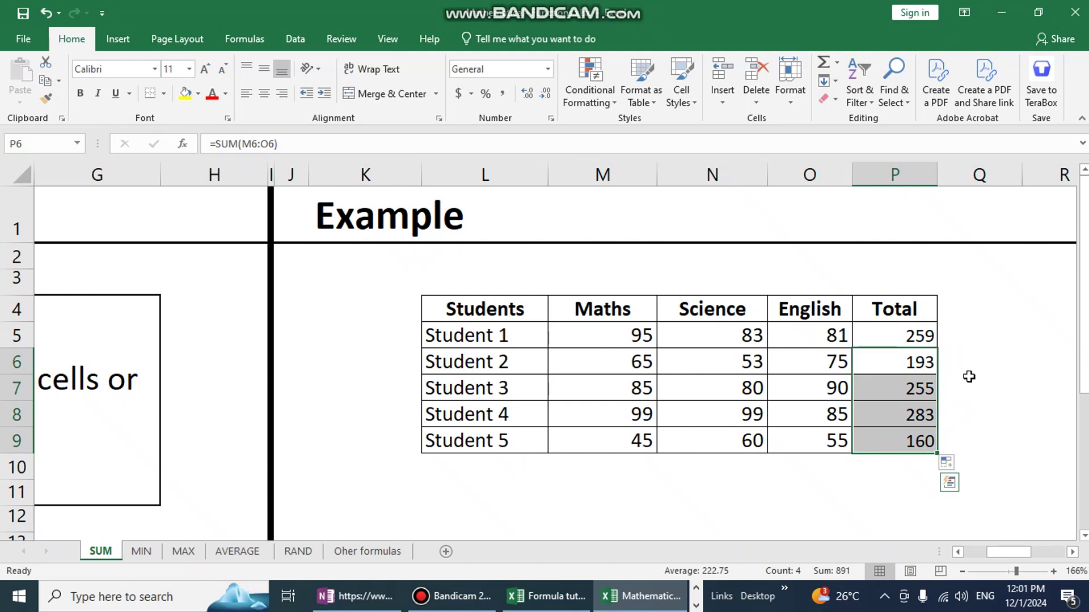
# Undo the last fill of the Total column.
pyautogui.click(914, 335)
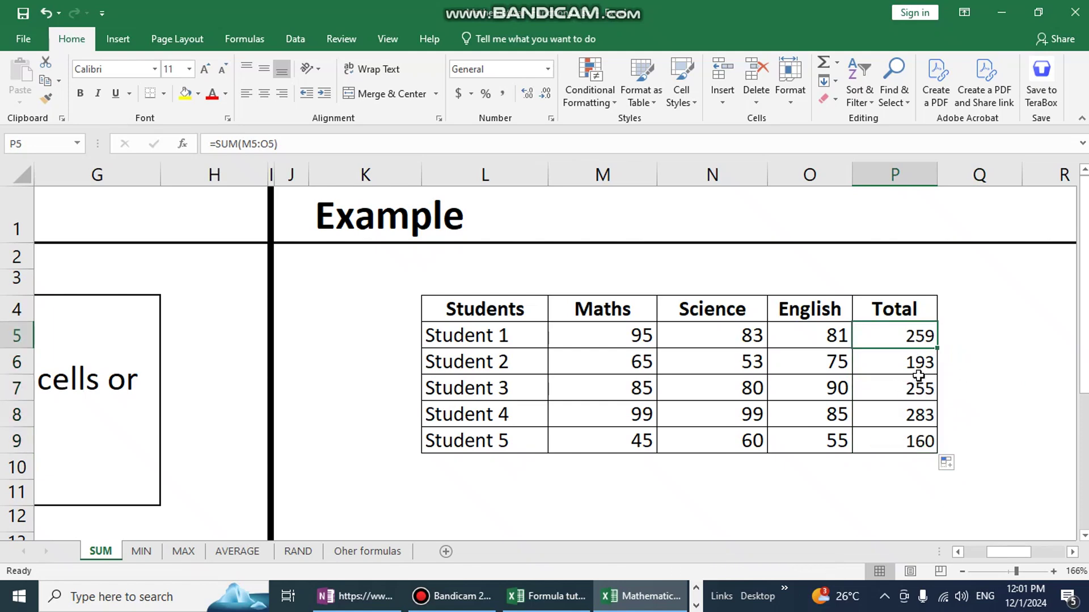
pyautogui.hotkey('ctrl', 'z')
pyautogui.click(980, 387)
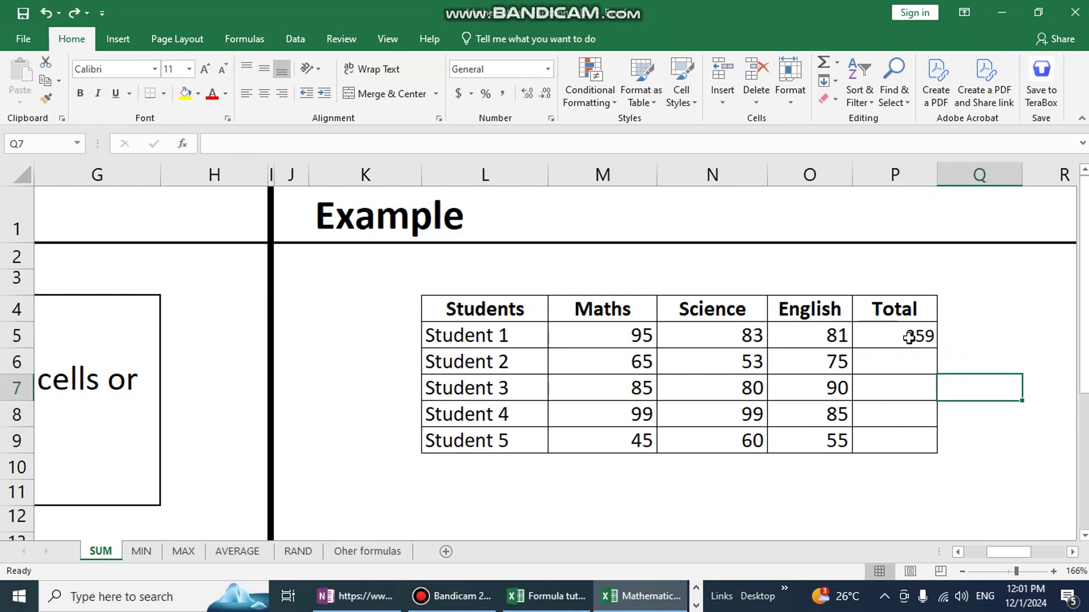
# Use Fill Down to copy the SUM formula from P5 through P9, and check the formula in each Total cell.
pyautogui.moveTo(909, 338); pyautogui.dragTo(905, 442)
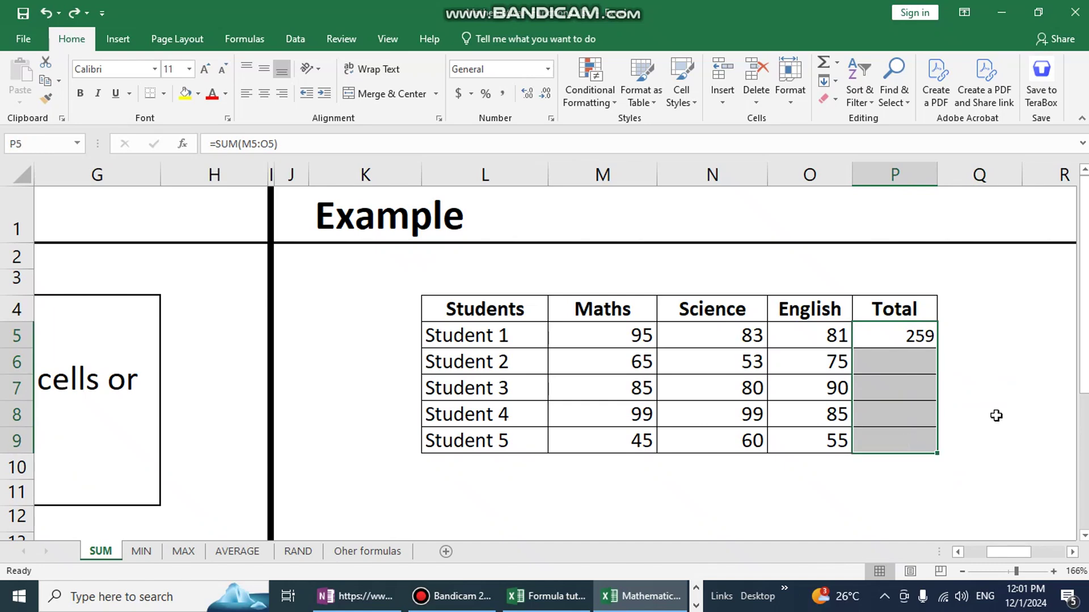
pyautogui.hotkey('ctrl', 'd')
pyautogui.click(904, 334)
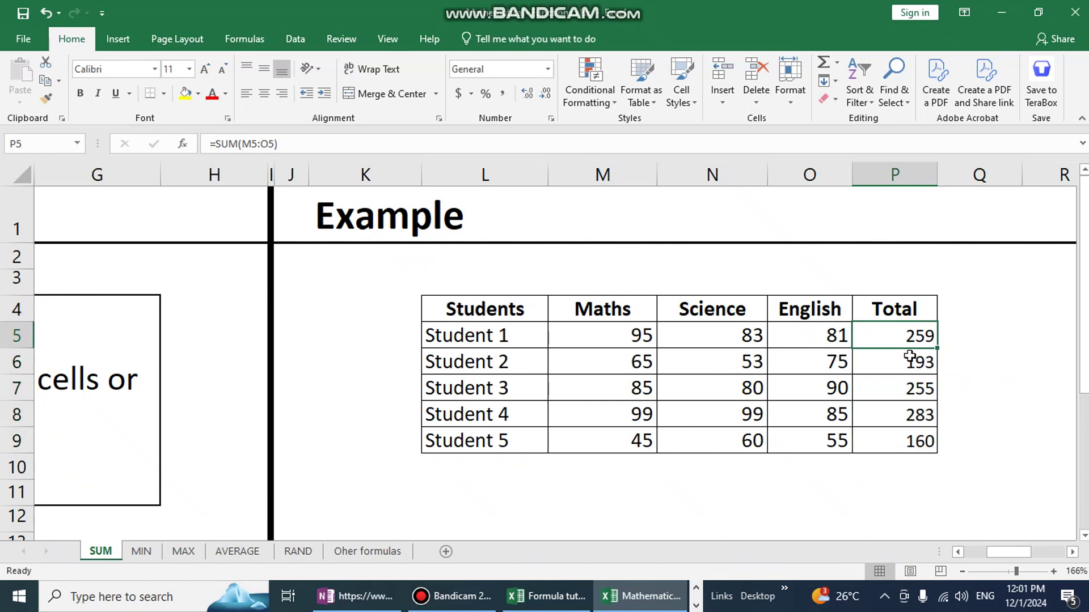
pyautogui.click(899, 362)
pyautogui.click(914, 393)
pyautogui.click(909, 413)
pyautogui.click(910, 442)
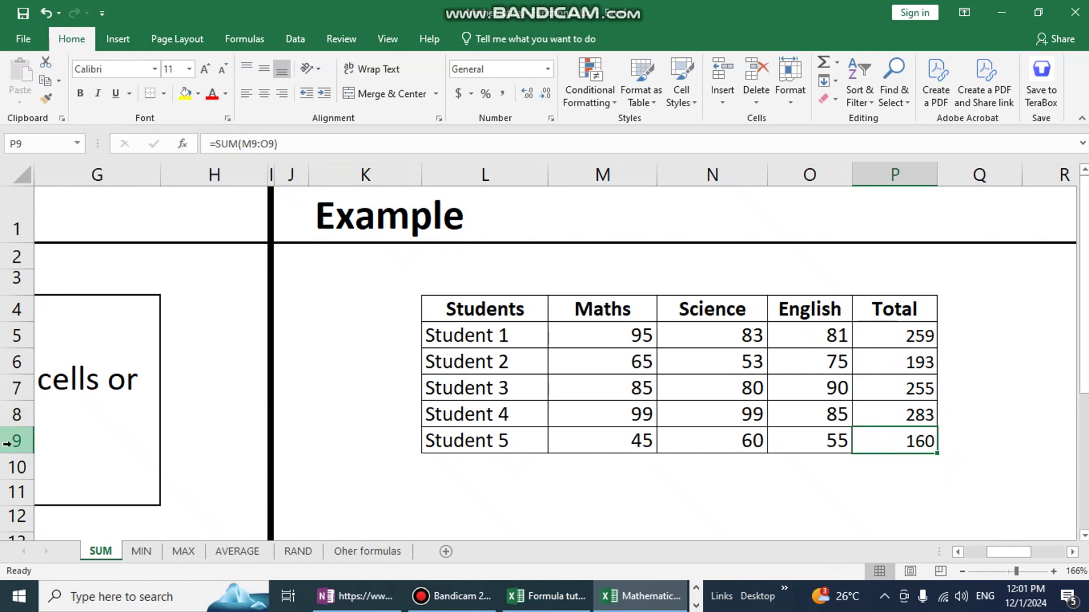
# Compare Student 5's marks in M9:O9 with the formula in P9 and review the totals in P5:P9.
pyautogui.moveTo(605, 443); pyautogui.dragTo(807, 438)
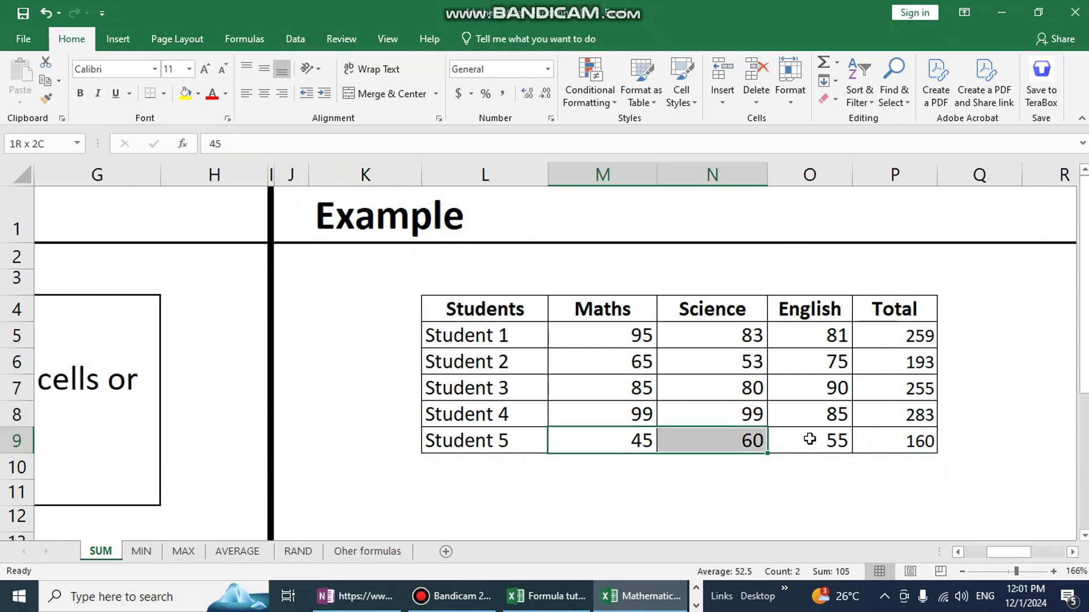
pyautogui.click(894, 437)
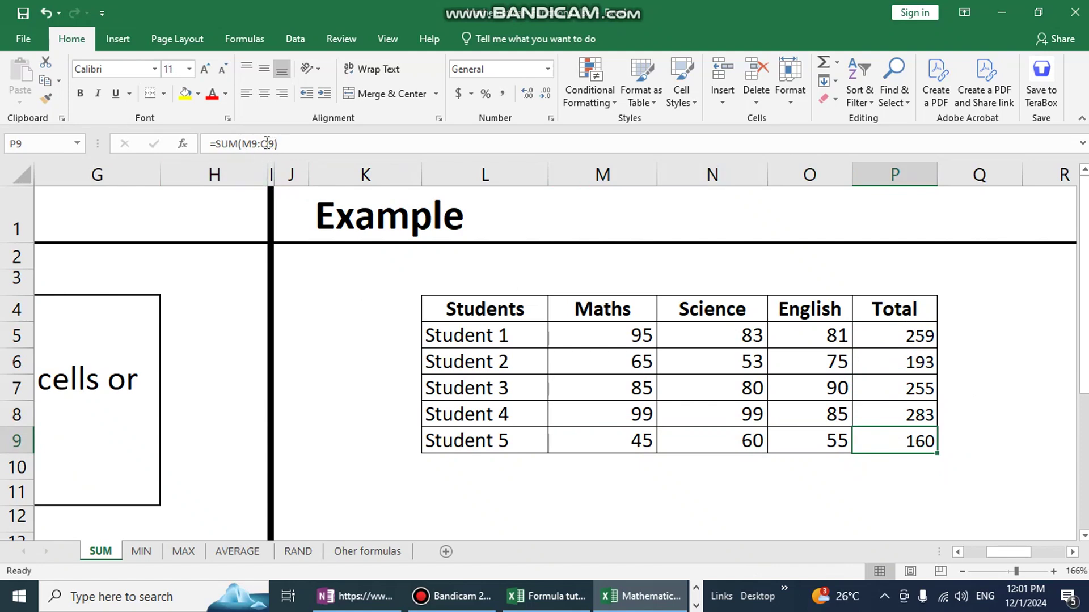
pyautogui.moveTo(910, 337); pyautogui.dragTo(904, 437)
pyautogui.click(970, 379)
pyautogui.click(911, 332)
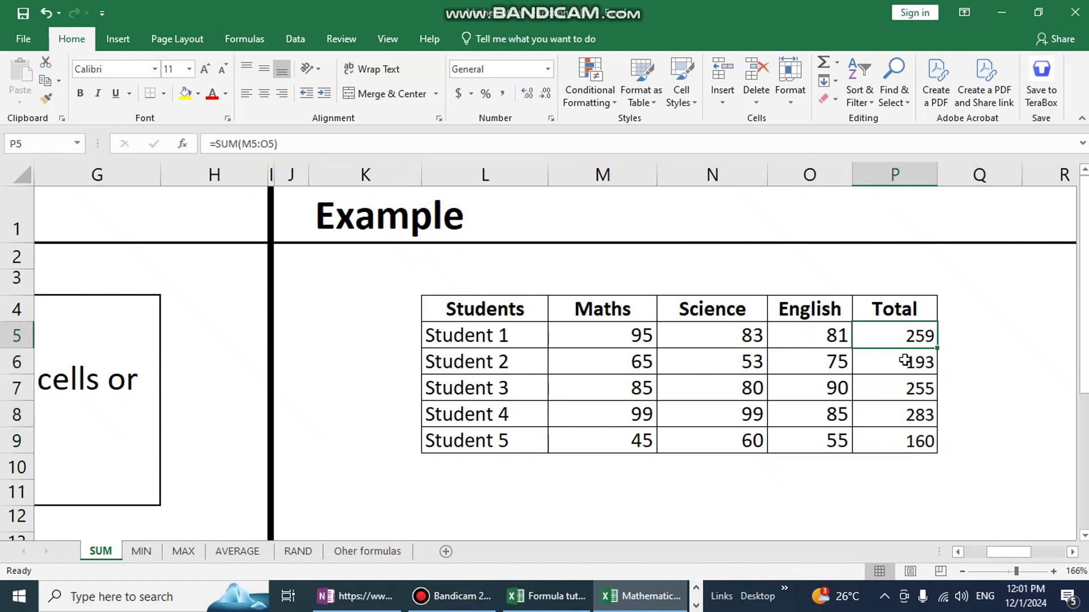
# Clear the totals in P6:P9 and refill them from P5 with Fill Down.
pyautogui.moveTo(905, 361); pyautogui.dragTo(902, 444)
pyautogui.press('Delete')
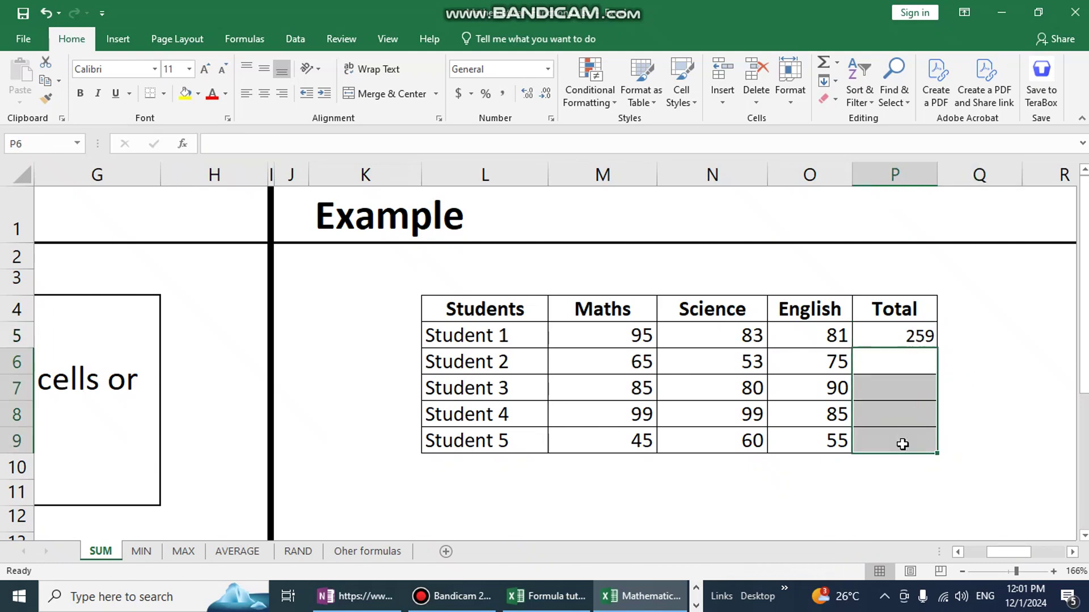
pyautogui.click(895, 340)
pyautogui.moveTo(896, 349); pyautogui.dragTo(895, 442)
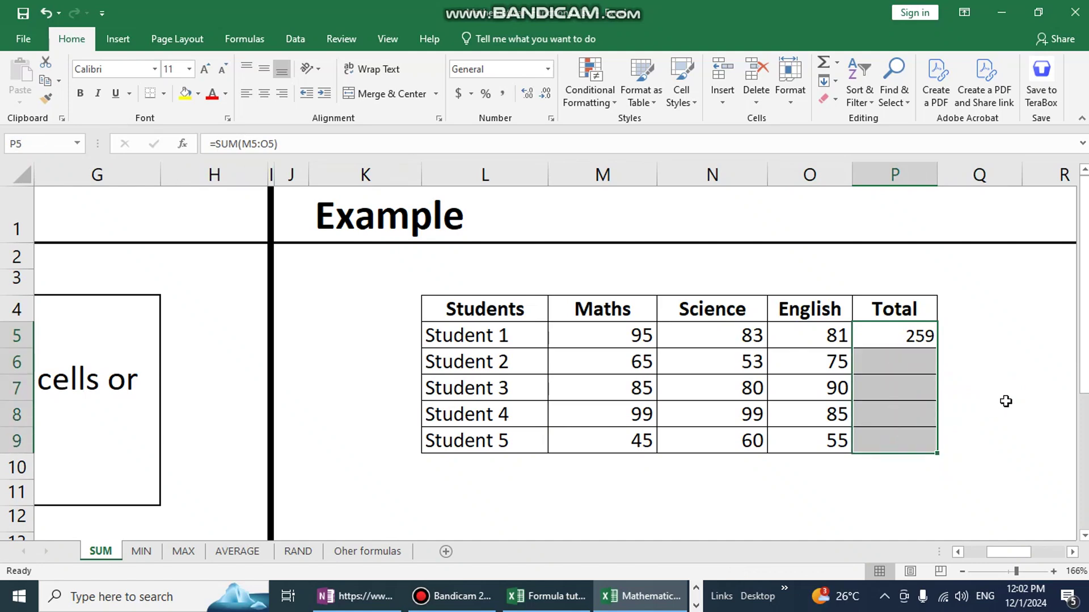
pyautogui.hotkey('ctrl', 'd')
pyautogui.moveTo(904, 366); pyautogui.dragTo(896, 442)
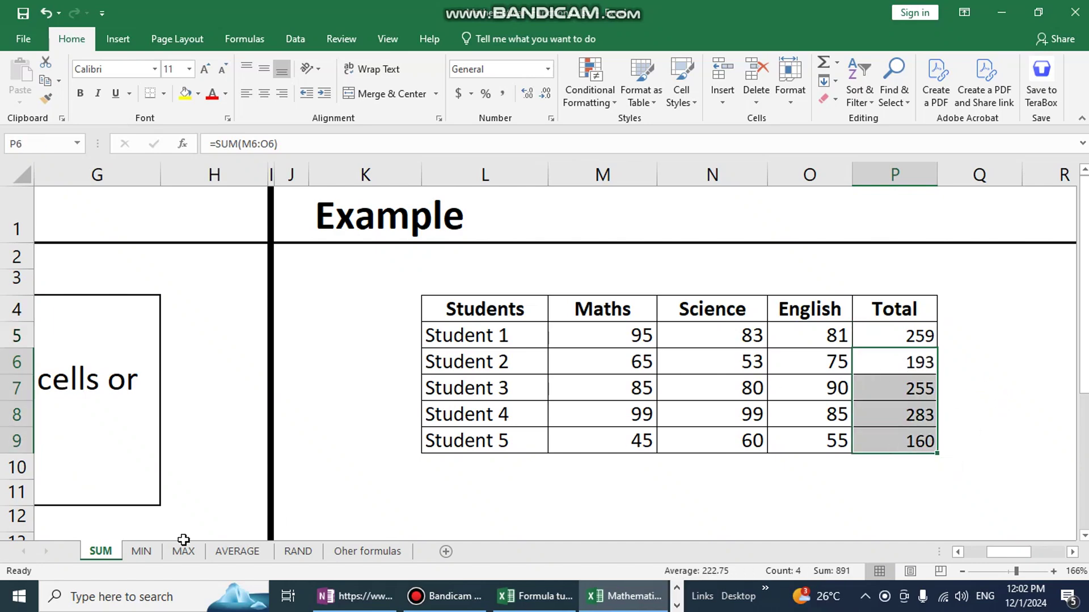
# Switch to the MIN sheet and examine the MIN row and the Maths marks in M5:M9.
pyautogui.click(142, 552)
pyautogui.moveTo(651, 329); pyautogui.dragTo(795, 330)
pyautogui.click(669, 400)
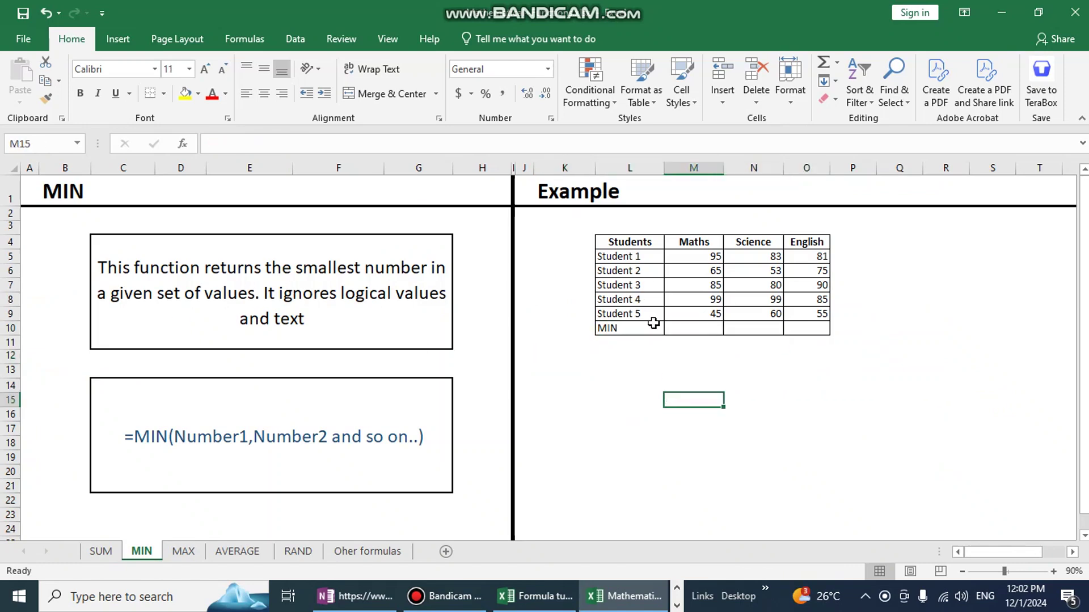
pyautogui.click(686, 325)
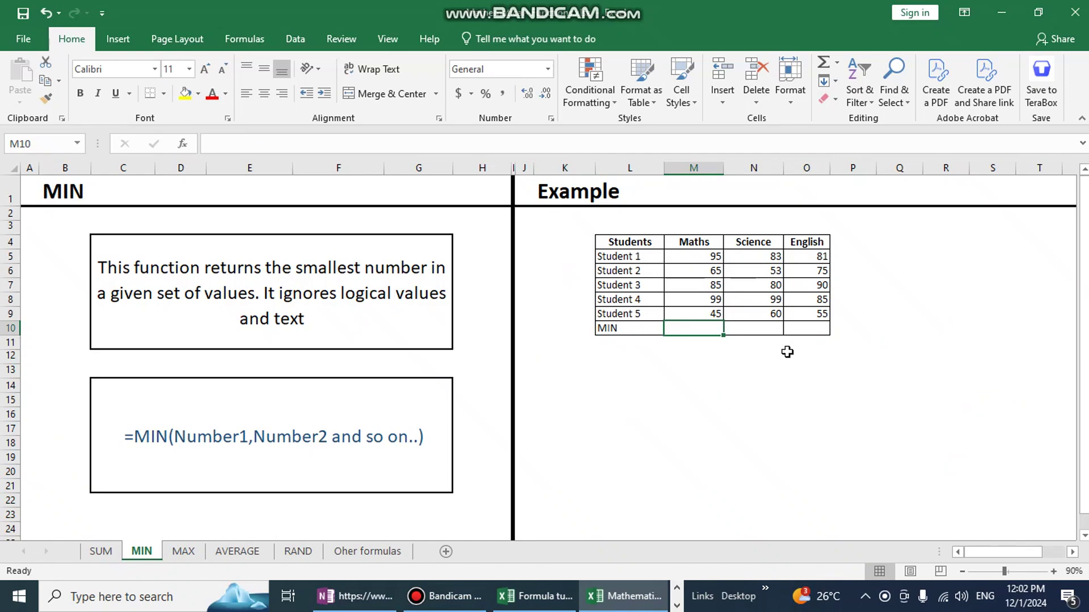
pyautogui.moveTo(708, 257); pyautogui.dragTo(707, 314)
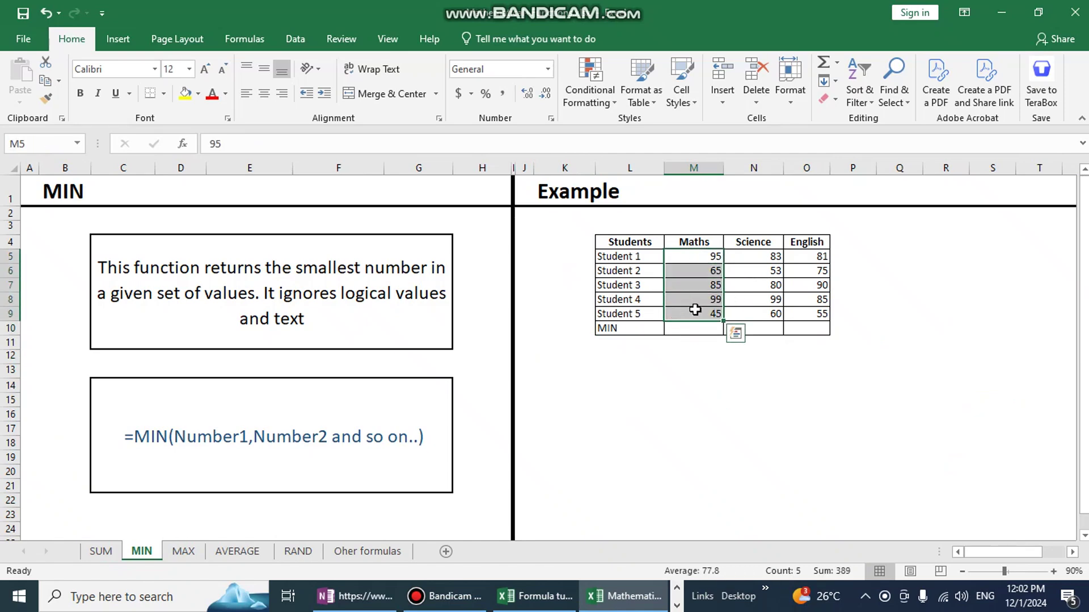
# Enter =MIN(M5:M9) in M10 to find the lowest Maths mark.
pyautogui.click(692, 329)
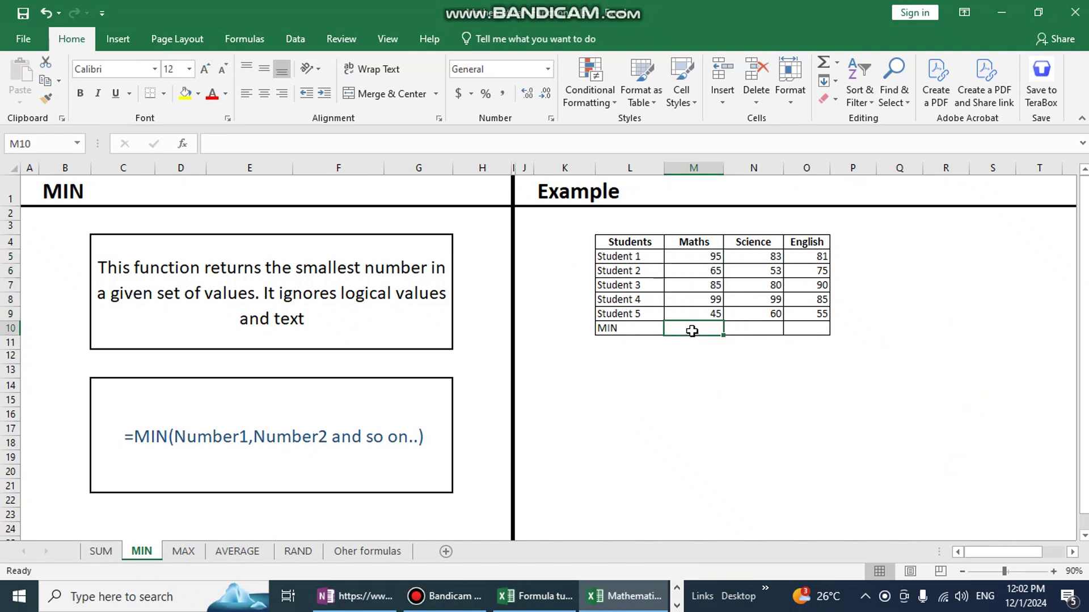
pyautogui.write('=min')
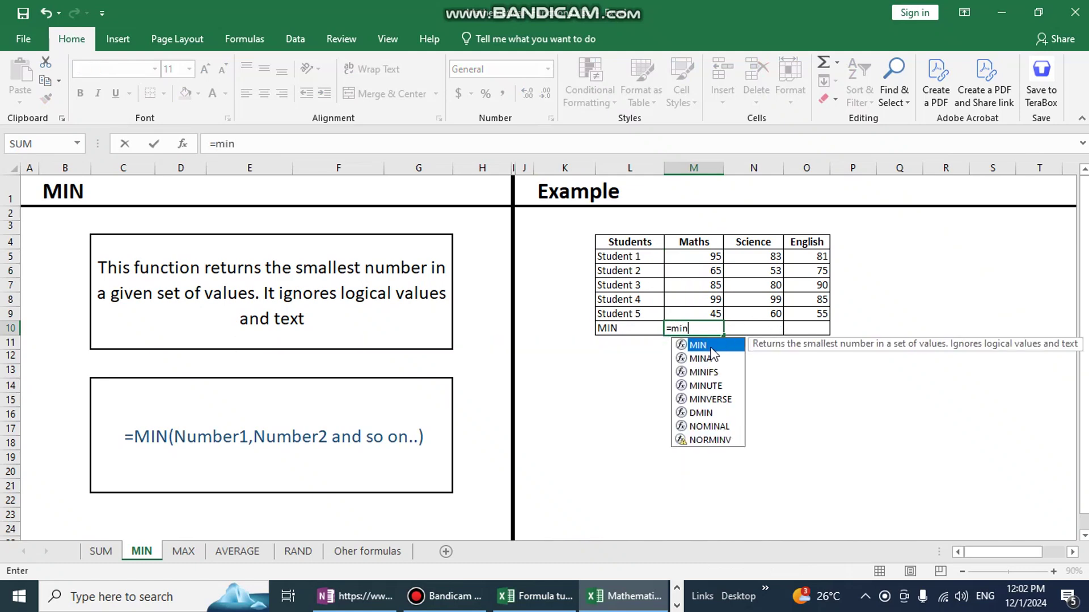
pyautogui.doubleClick(703, 345)
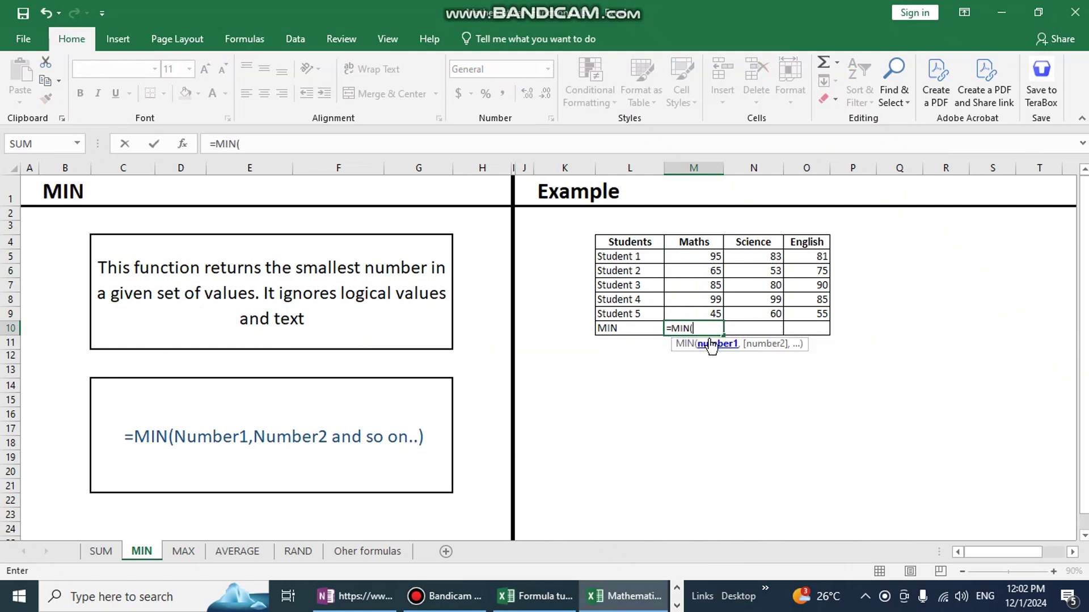
pyautogui.moveTo(706, 258); pyautogui.dragTo(706, 314)
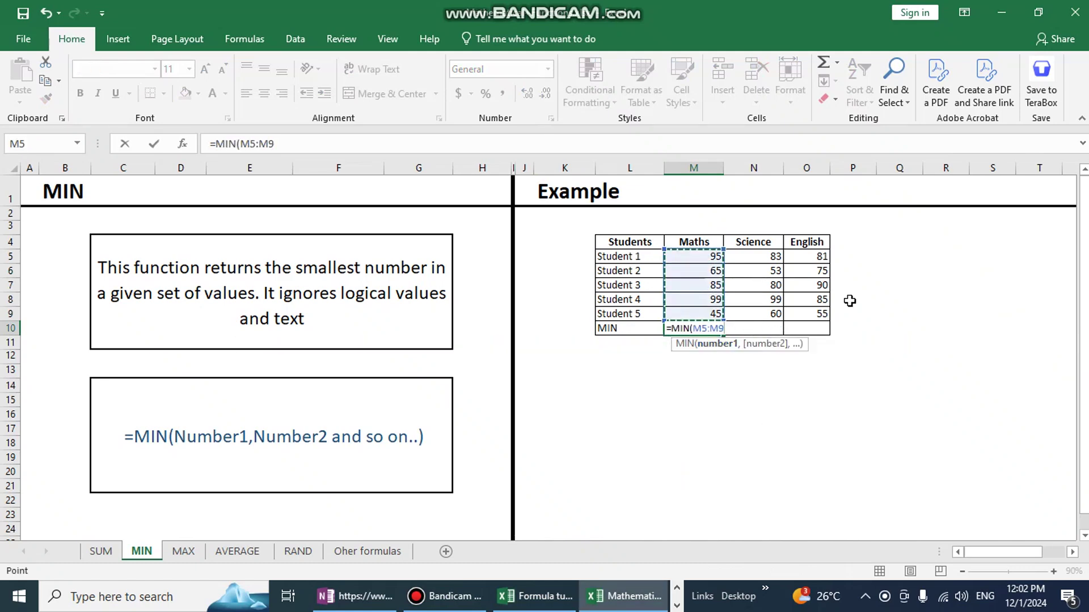
pyautogui.write(')')
pyautogui.press('Return')
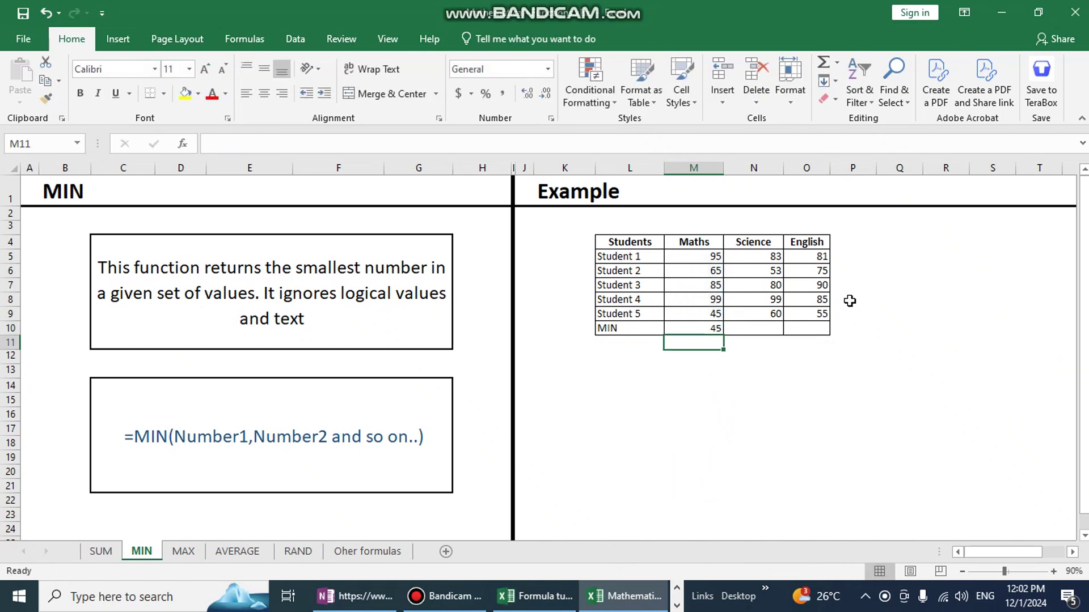
# Copy the MIN formula from M10 across to N10:O10 for Science and English.
pyautogui.click(705, 326)
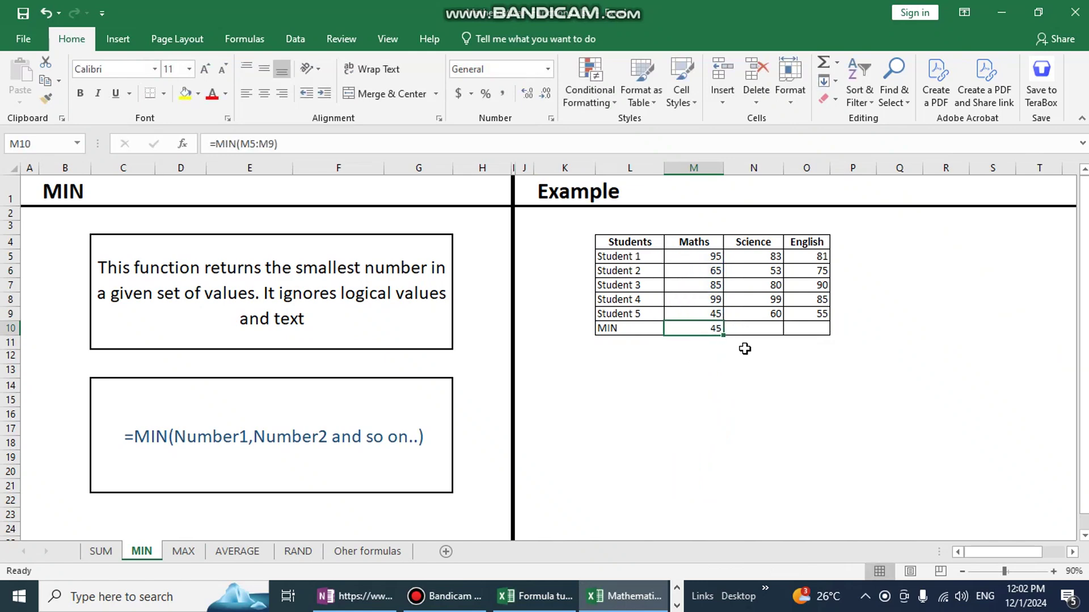
pyautogui.click(749, 333)
pyautogui.click(692, 328)
pyautogui.moveTo(721, 334); pyautogui.dragTo(825, 339)
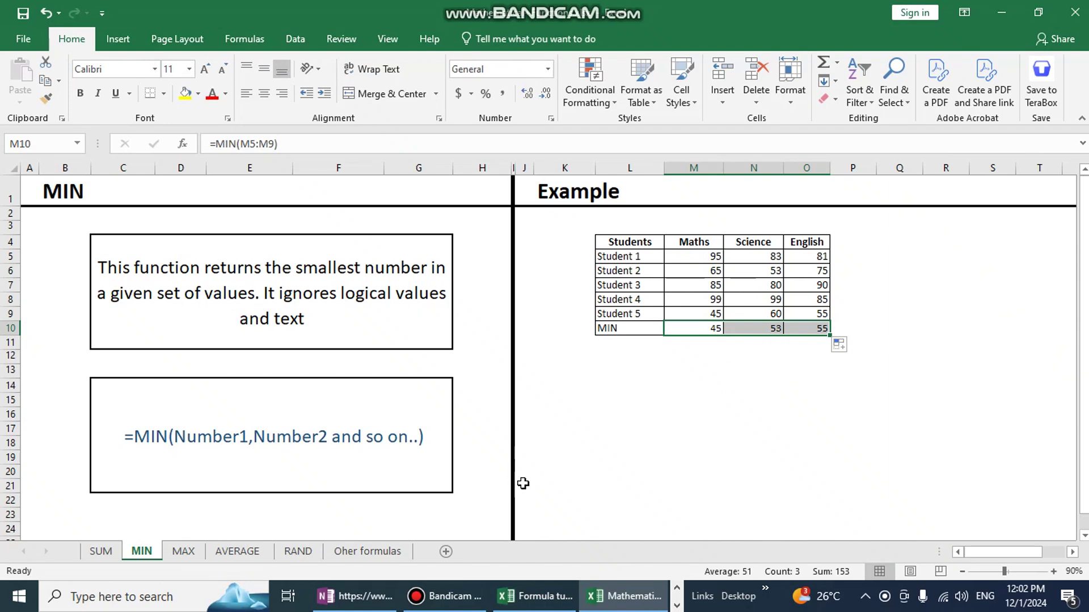
# Switch to the MAX sheet and enter =MAX(M5:M9) in M10 for the highest Maths mark.
pyautogui.click(183, 551)
pyautogui.click(695, 329)
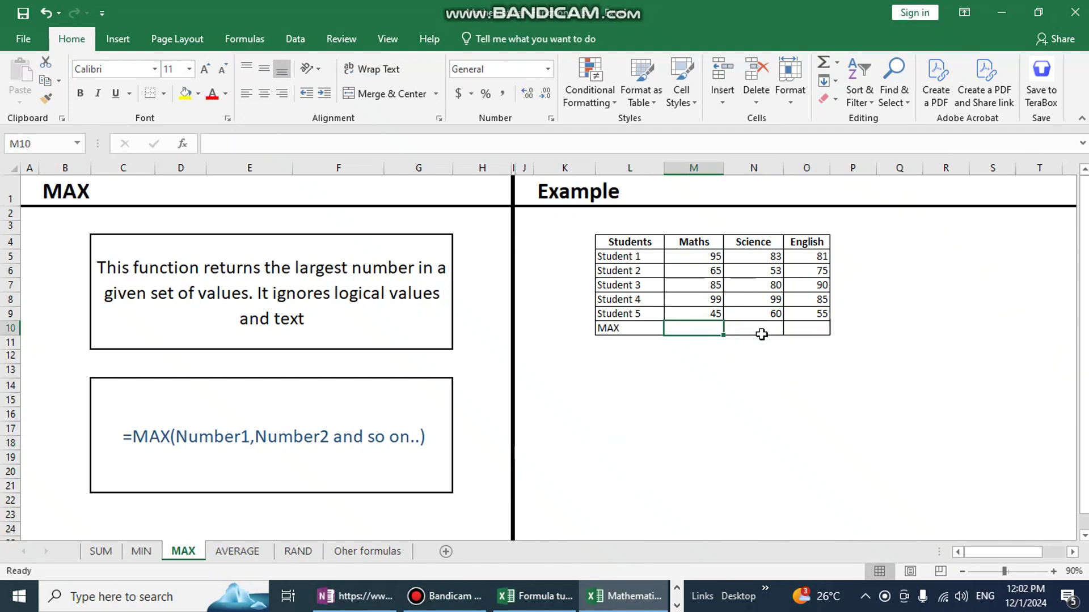
pyautogui.write('=m')
pyautogui.doubleClick(715, 360)
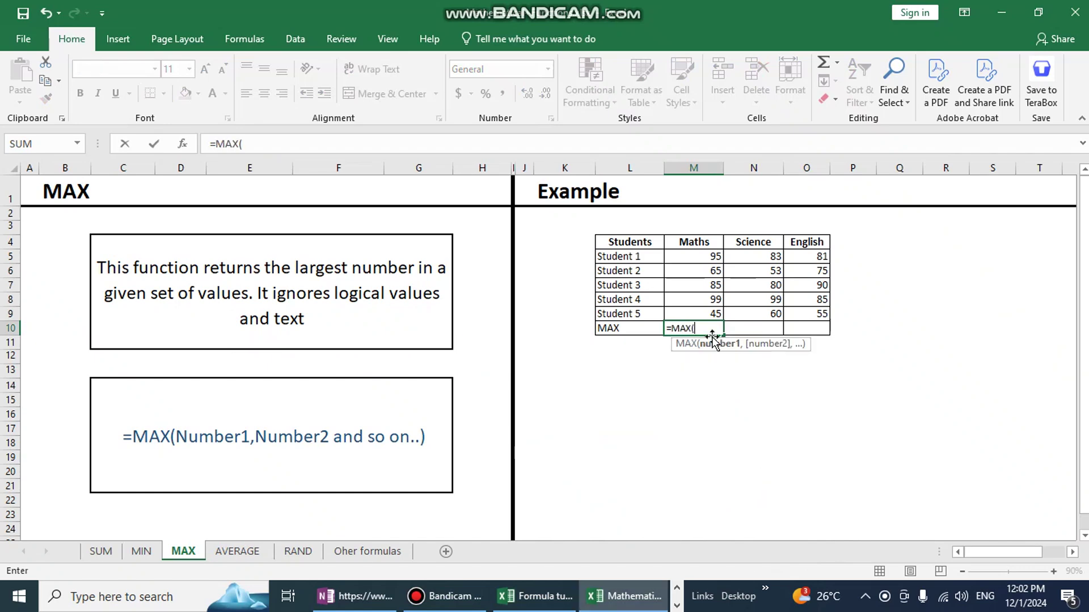
pyautogui.moveTo(712, 259); pyautogui.dragTo(705, 317)
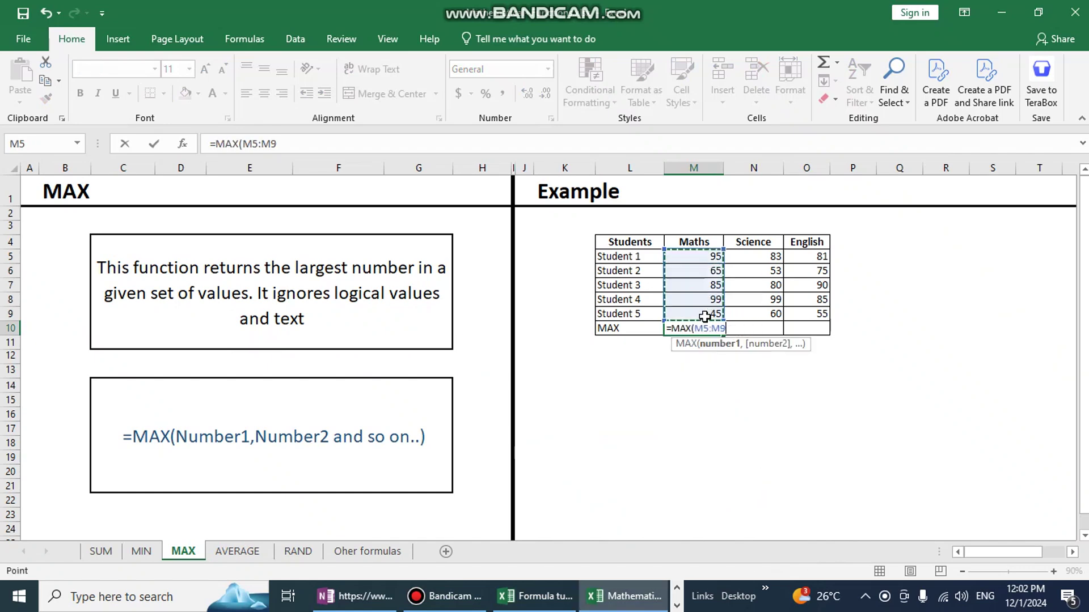
pyautogui.press('Return')
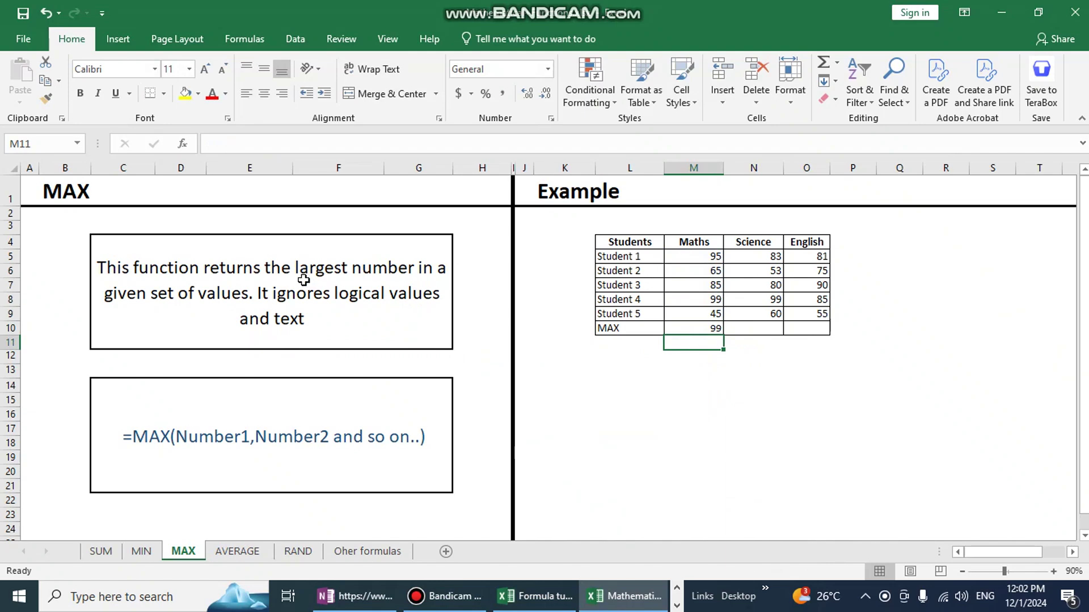
# Copy the MAX formula from M10 across to N10:O10 for Science and English.
pyautogui.click(697, 328)
pyautogui.moveTo(723, 335); pyautogui.dragTo(807, 342)
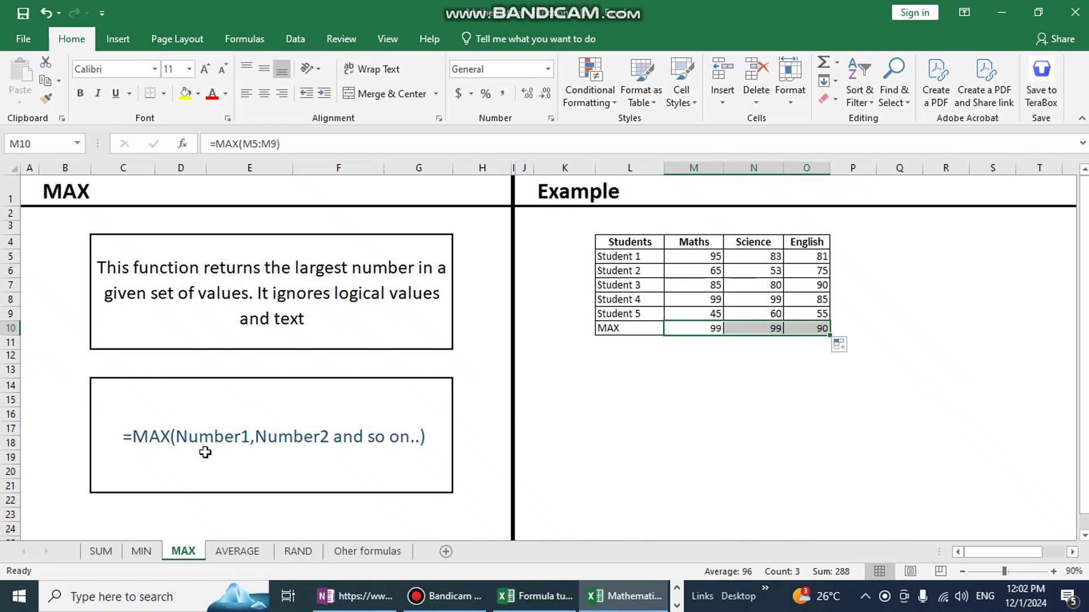
pyautogui.click(693, 358)
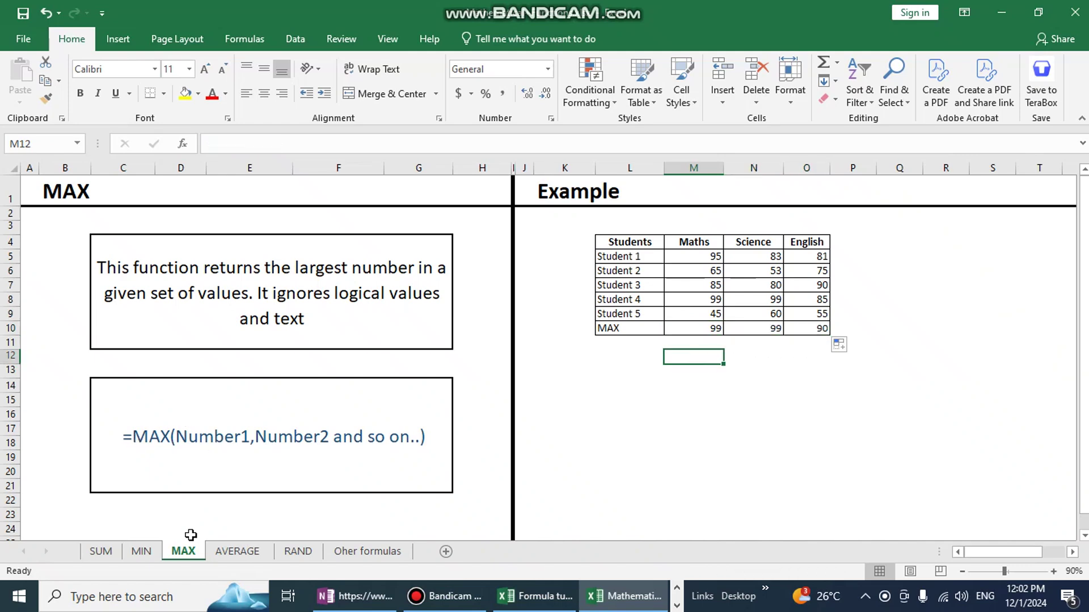
# Switch to the AVERAGE sheet and enter =AVERAGE(M5:O5) in P5 for Student 1's average mark.
pyautogui.click(237, 551)
pyautogui.click(852, 257)
pyautogui.write('=av')
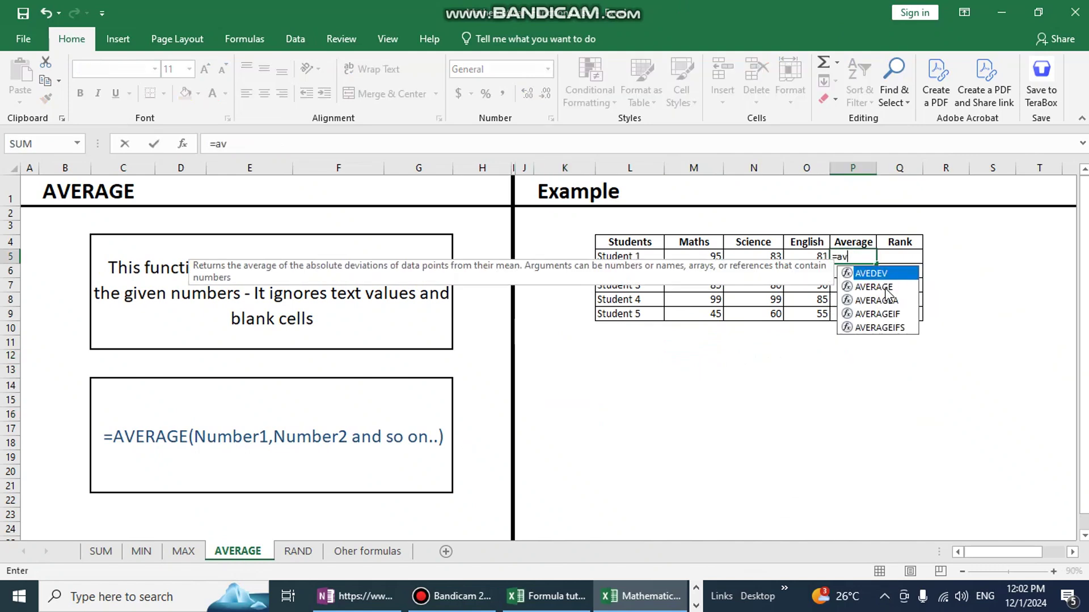
pyautogui.click(883, 289)
pyautogui.doubleClick(883, 289)
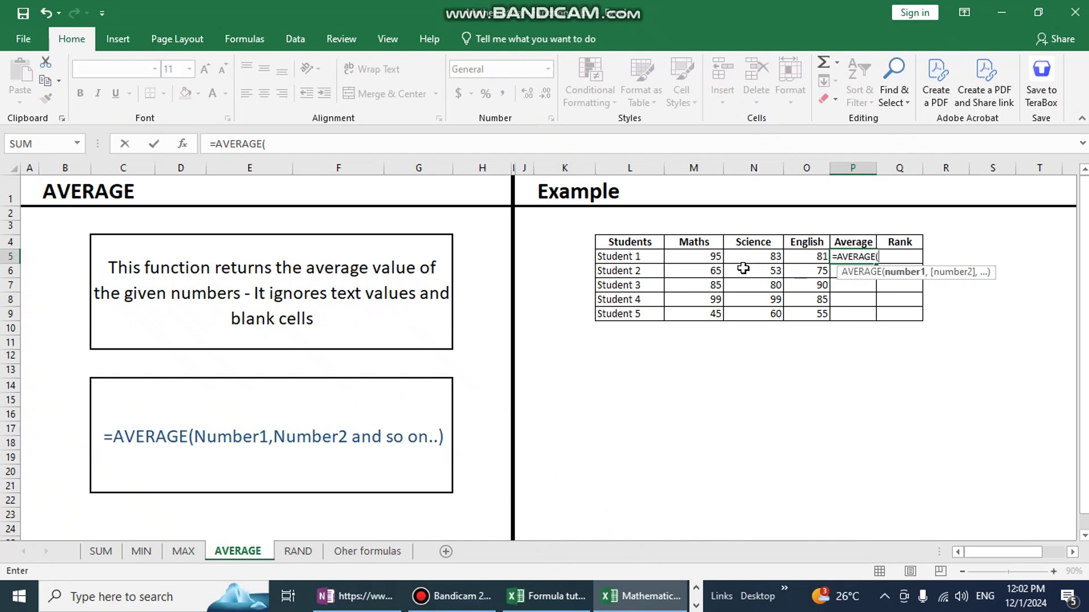
pyautogui.moveTo(689, 257); pyautogui.dragTo(813, 256)
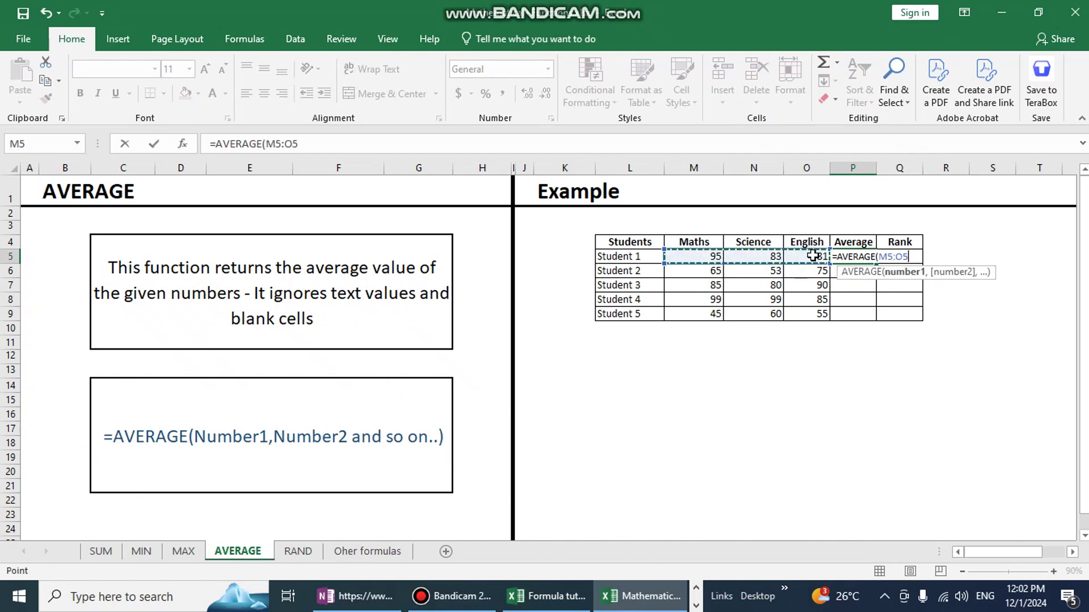
pyautogui.write(')')
pyautogui.press('Return')
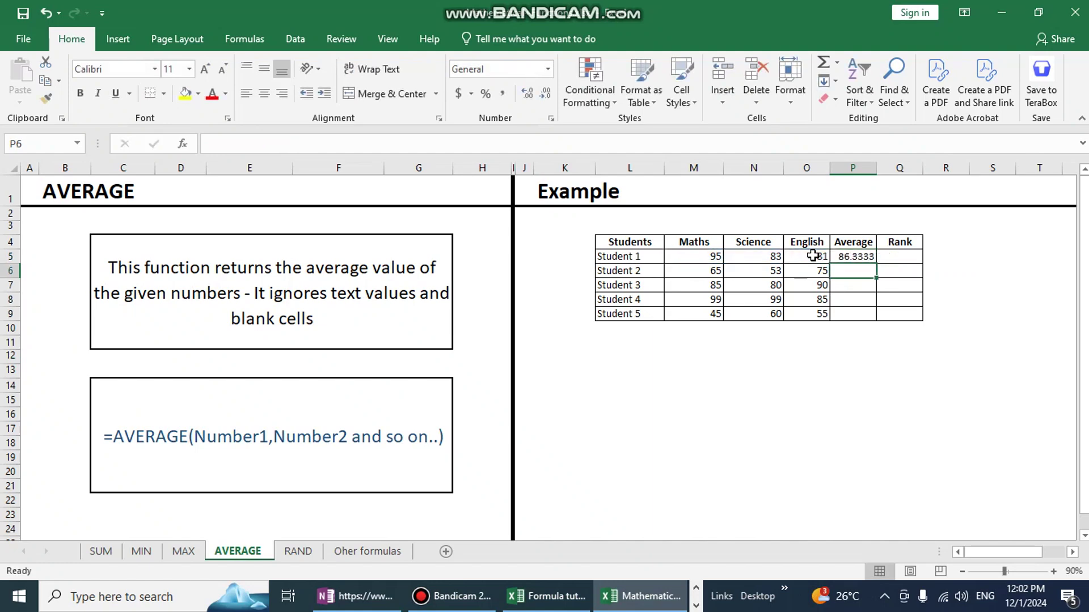
# Copy the AVERAGE formula from P5 down to P9 and review the filled table.
pyautogui.click(850, 257)
pyautogui.moveTo(876, 263); pyautogui.dragTo(855, 315)
pyautogui.moveTo(856, 256); pyautogui.dragTo(648, 323)
pyautogui.moveTo(694, 270); pyautogui.dragTo(624, 313)
pyautogui.click(699, 358)
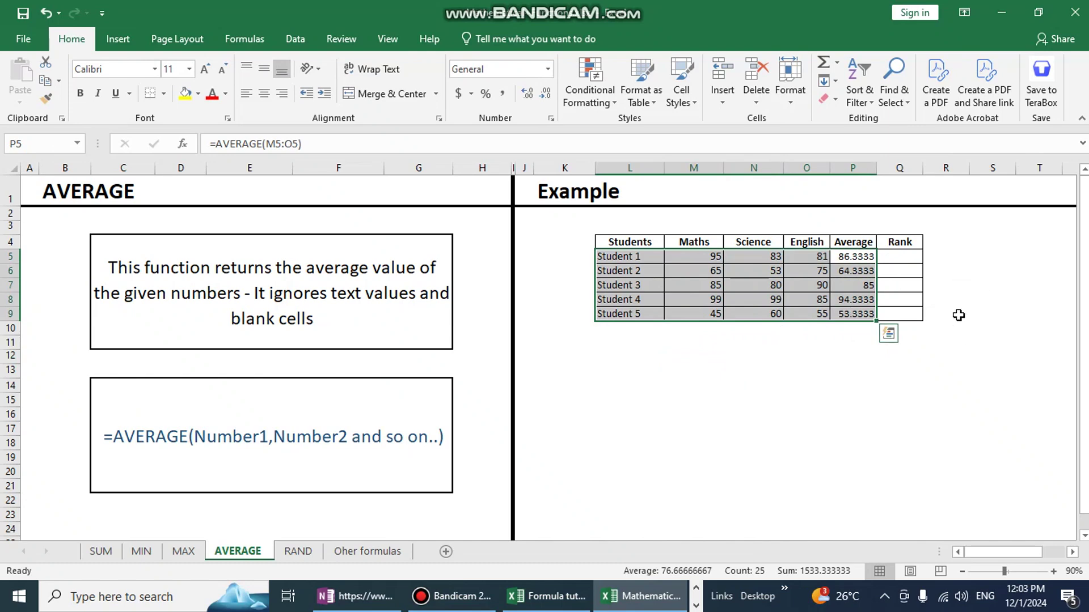
pyautogui.click(709, 414)
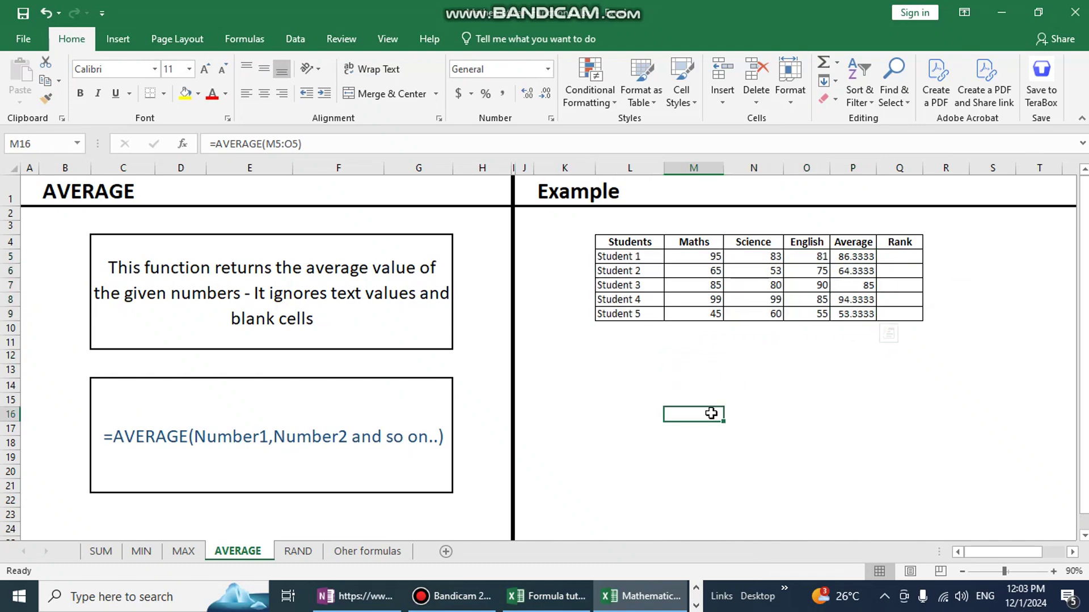
# Switch to the RAND sheet and clear the Class Monitor values in M14:M18.
pyautogui.click(298, 551)
pyautogui.moveTo(719, 384); pyautogui.dragTo(698, 444)
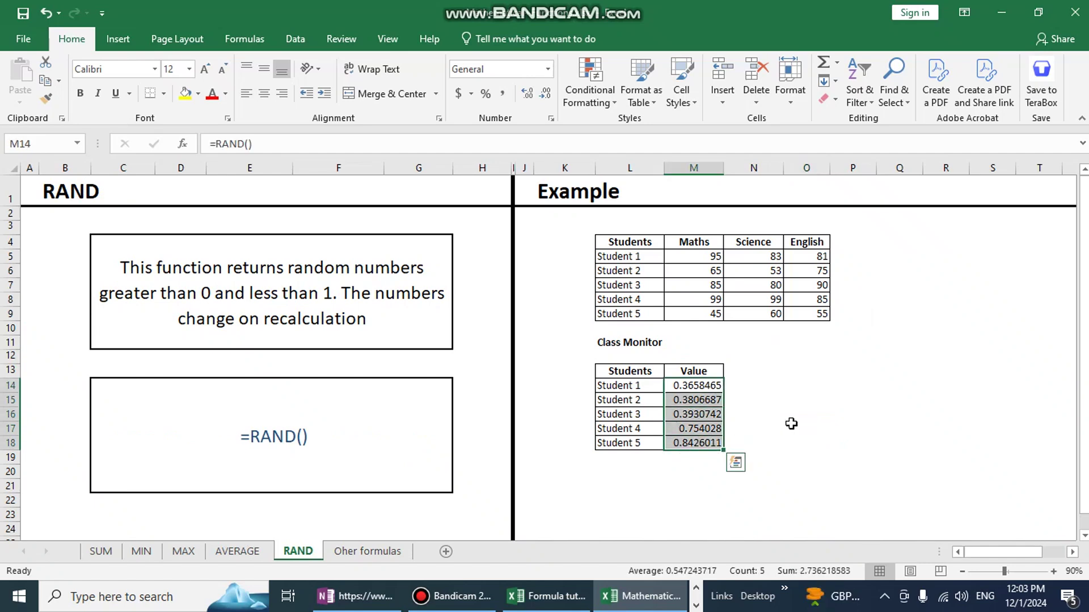
pyautogui.press('Delete')
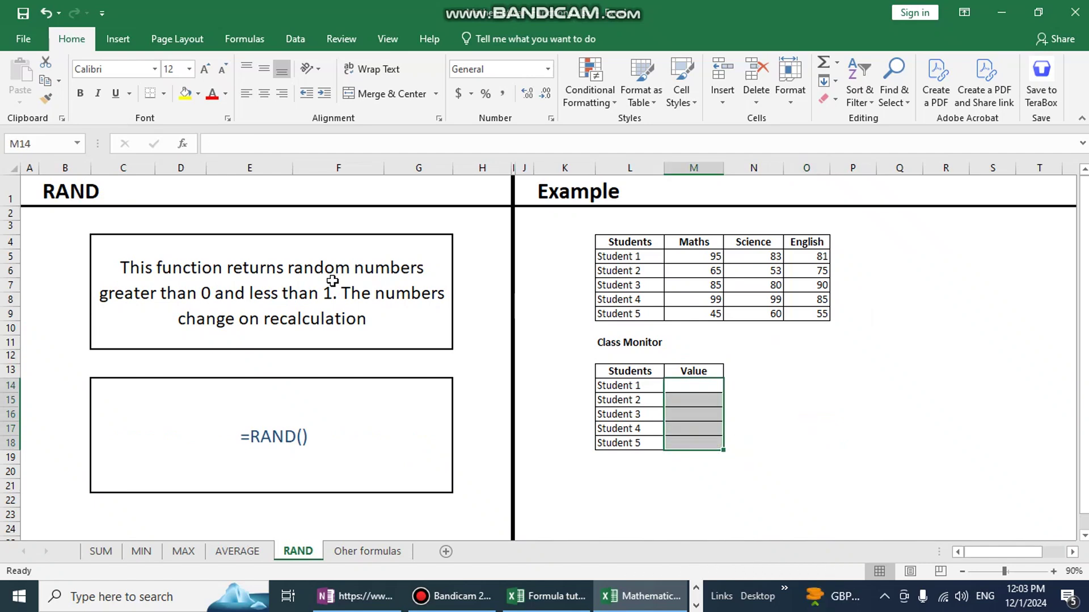
# Enter =RAND() in M14 to generate a random value for Student 1.
pyautogui.click(690, 387)
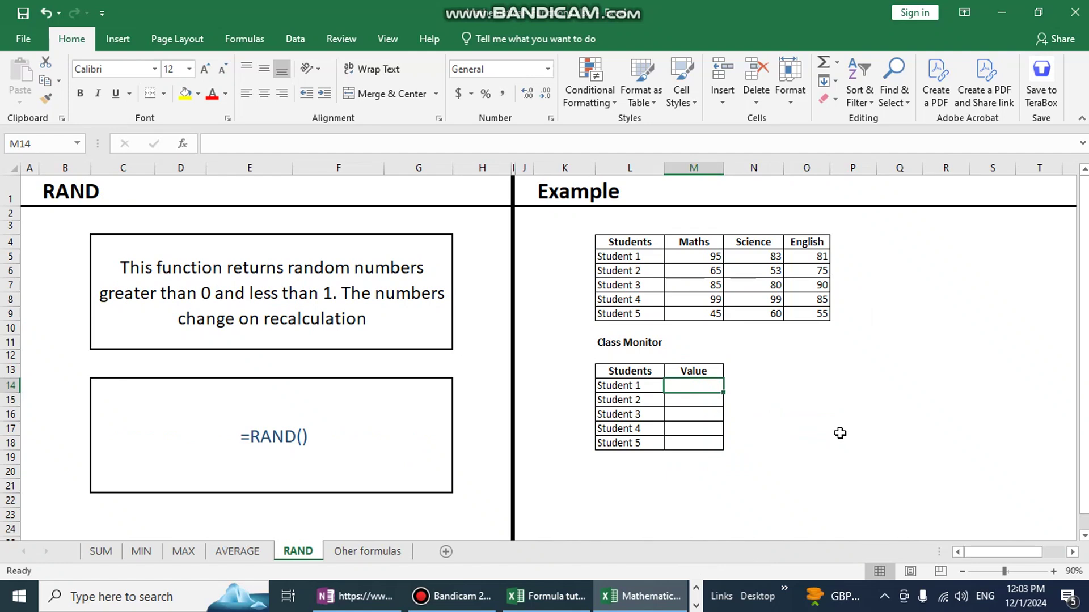
pyautogui.write('=')
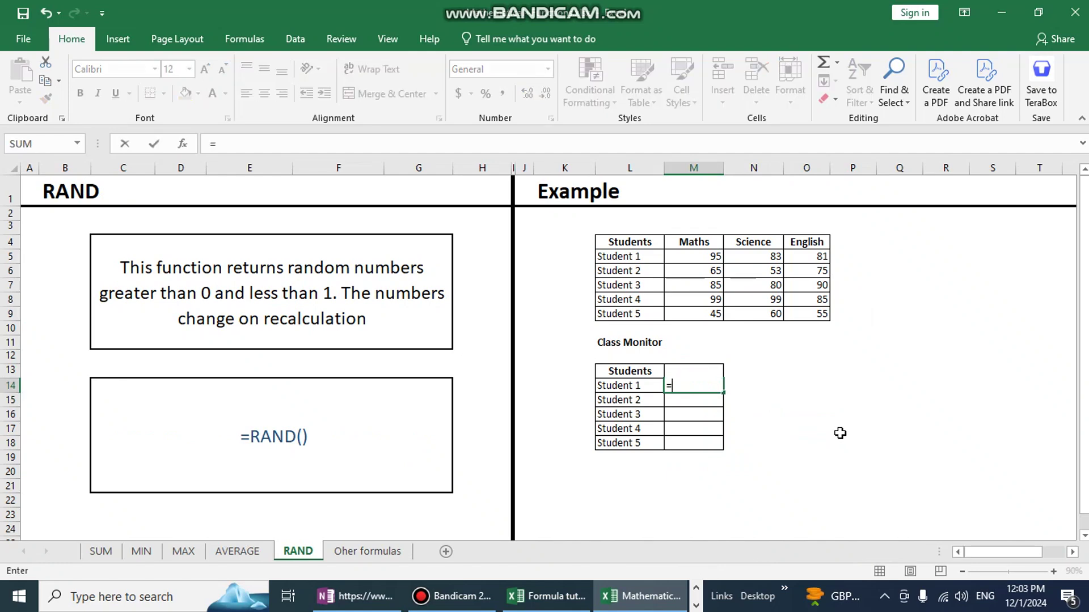
pyautogui.write('ran')
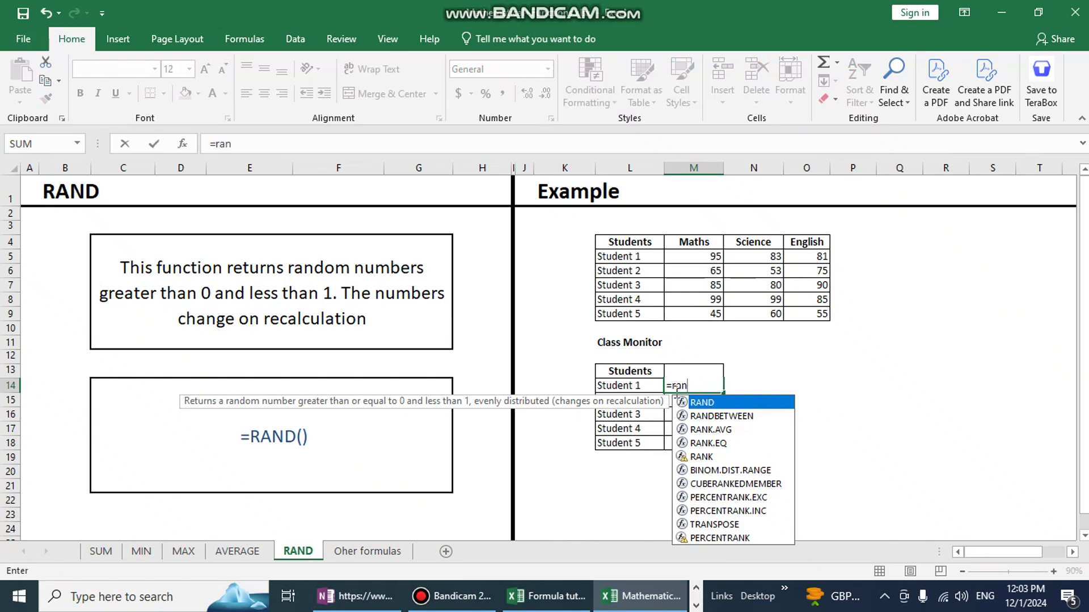
pyautogui.doubleClick(702, 403)
pyautogui.write(')')
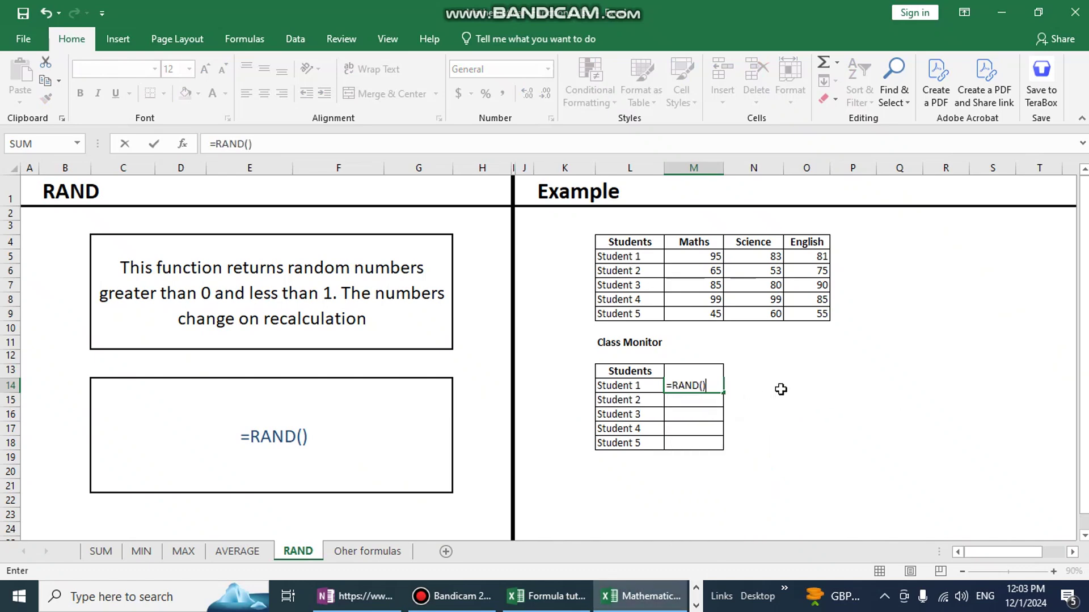
pyautogui.press('Return')
# Fill the RAND formula down from M14 through M18 and review the random values.
pyautogui.moveTo(704, 383); pyautogui.dragTo(695, 442)
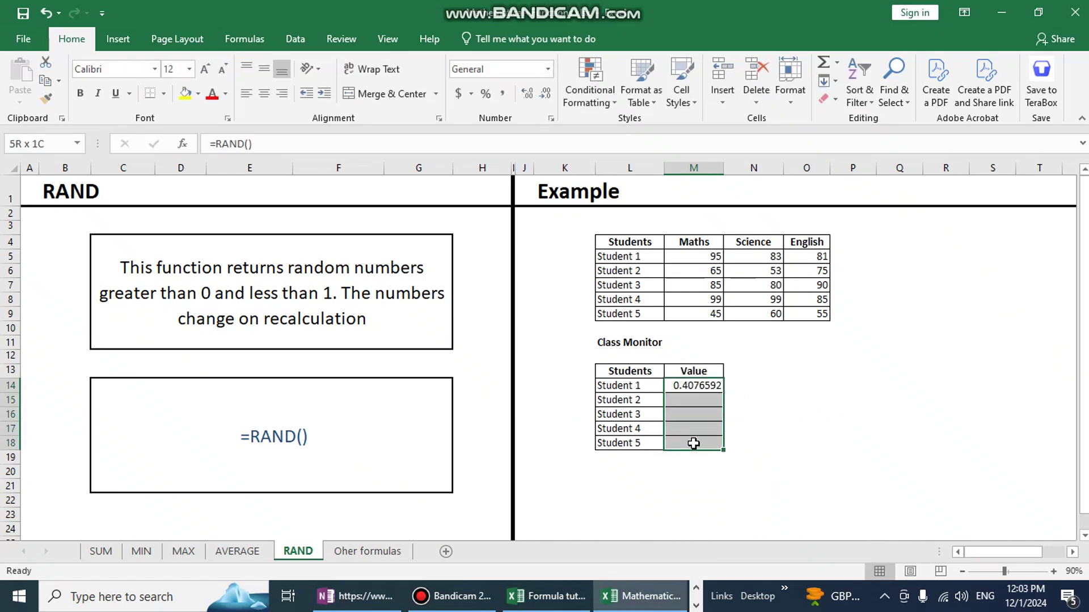
pyautogui.hotkey('ctrl', 'd')
pyautogui.click(697, 388)
pyautogui.moveTo(695, 386); pyautogui.dragTo(695, 442)
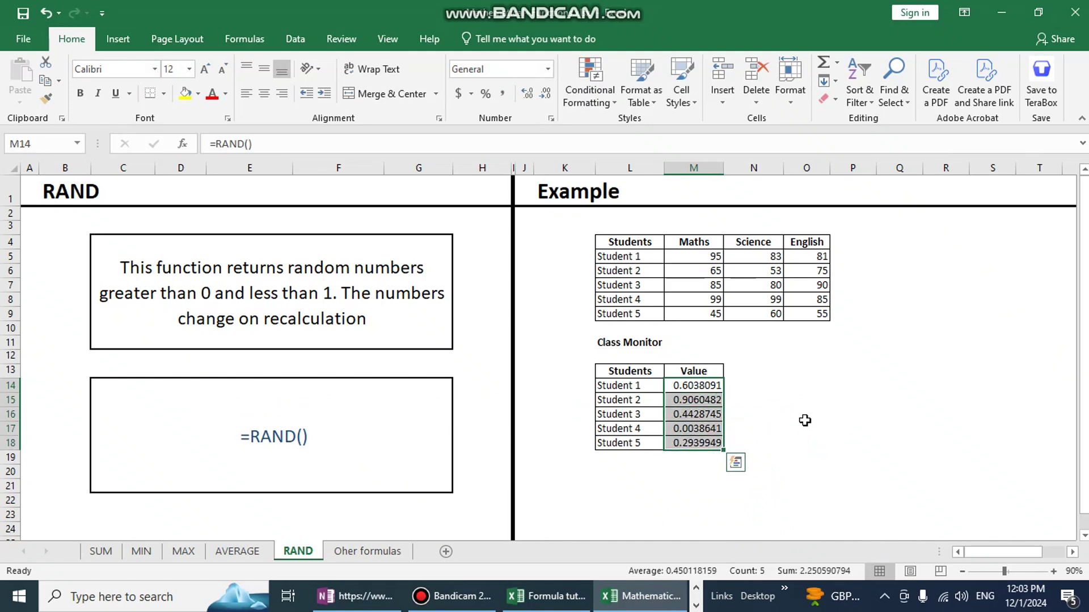
pyautogui.click(804, 418)
pyautogui.click(687, 389)
pyautogui.moveTo(687, 389); pyautogui.dragTo(695, 442)
pyautogui.click(805, 414)
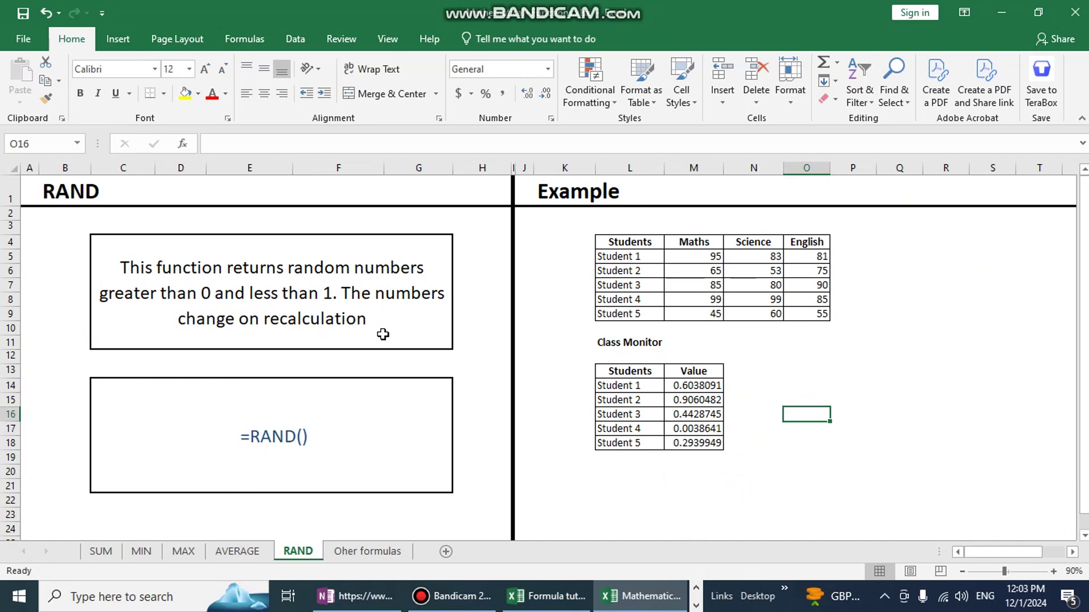
# Switch to the Oher formulas sheet and examine the list of functions from MOD to LOG.
pyautogui.click(362, 551)
pyautogui.moveTo(210, 225); pyautogui.dragTo(85, 274)
pyautogui.click(148, 336)
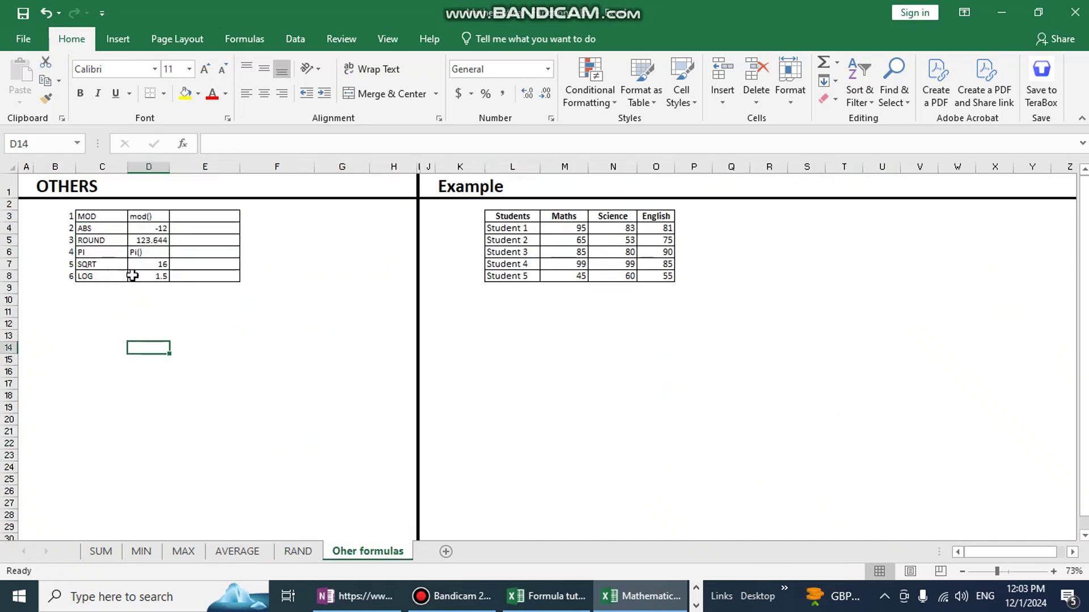
pyautogui.moveTo(91, 216); pyautogui.dragTo(145, 226)
pyautogui.click(213, 227)
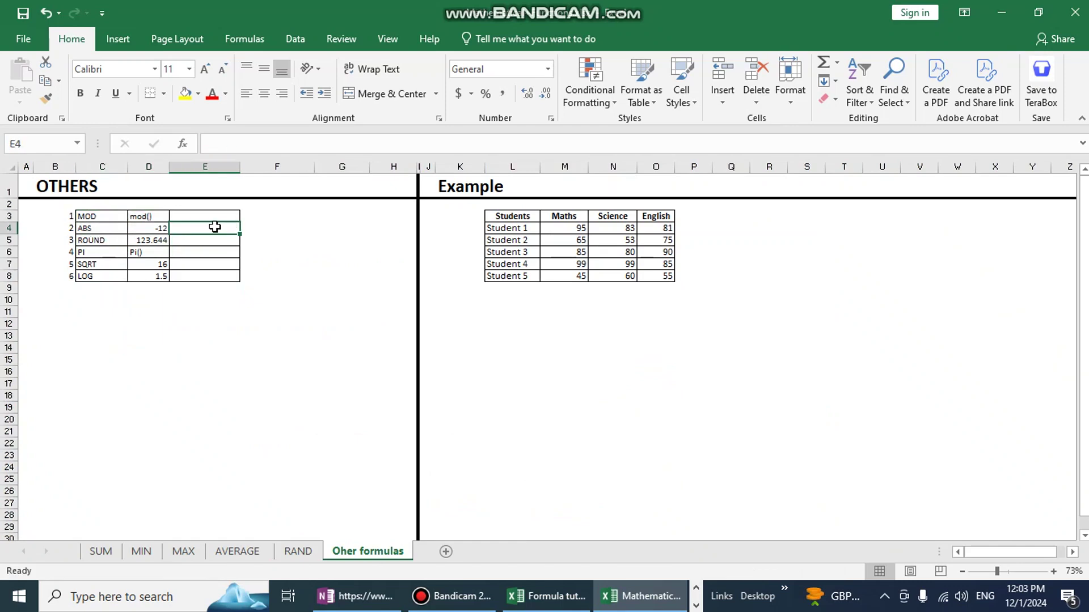
pyautogui.click(209, 218)
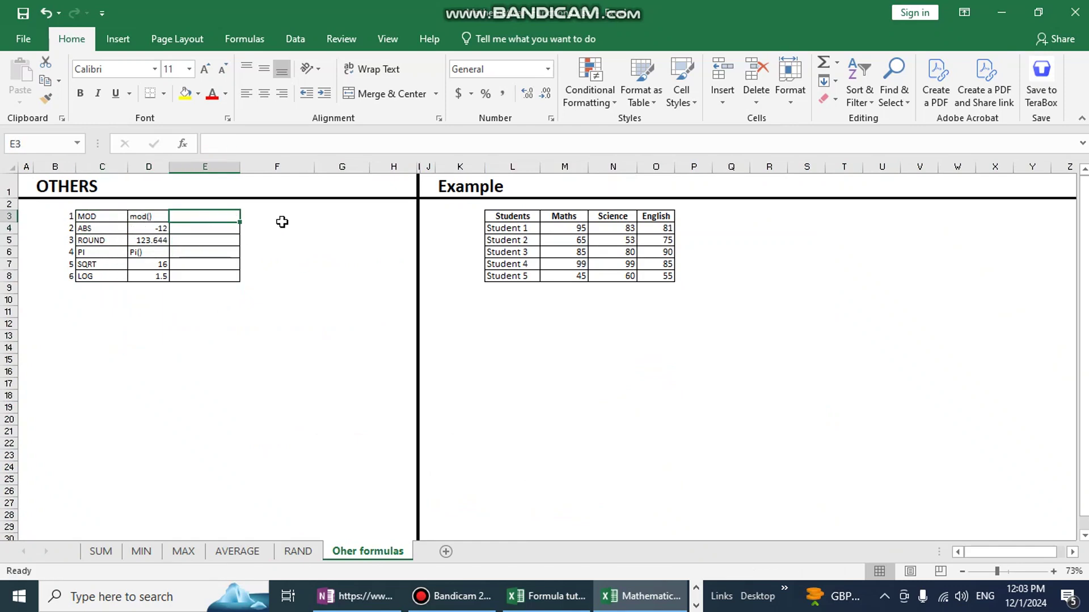
pyautogui.write('=mo')
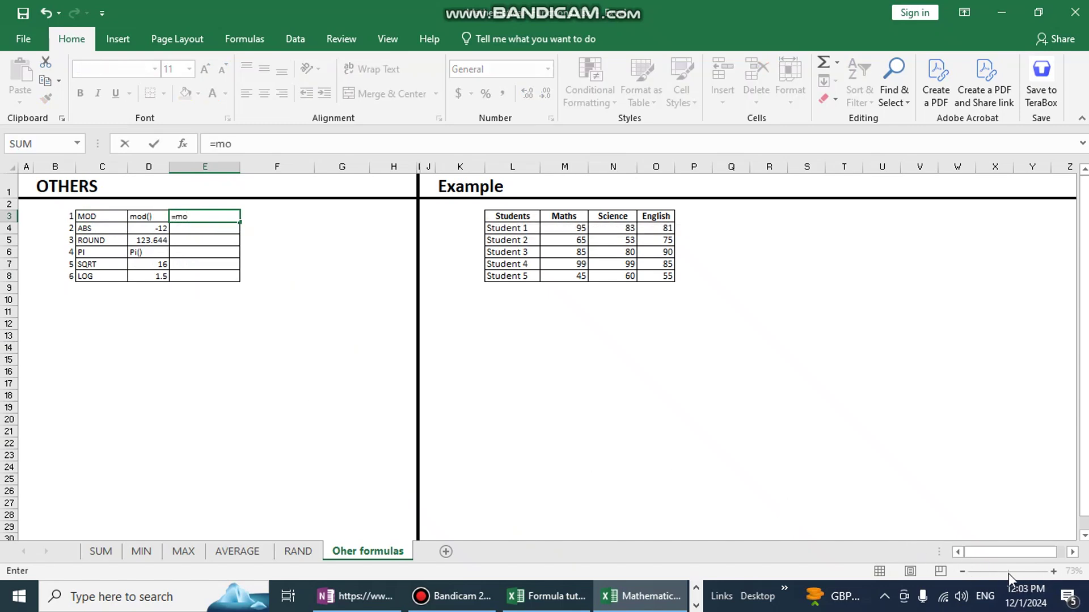
pyautogui.moveTo(160, 322); pyautogui.dragTo(26, 204)
pyautogui.click(271, 347)
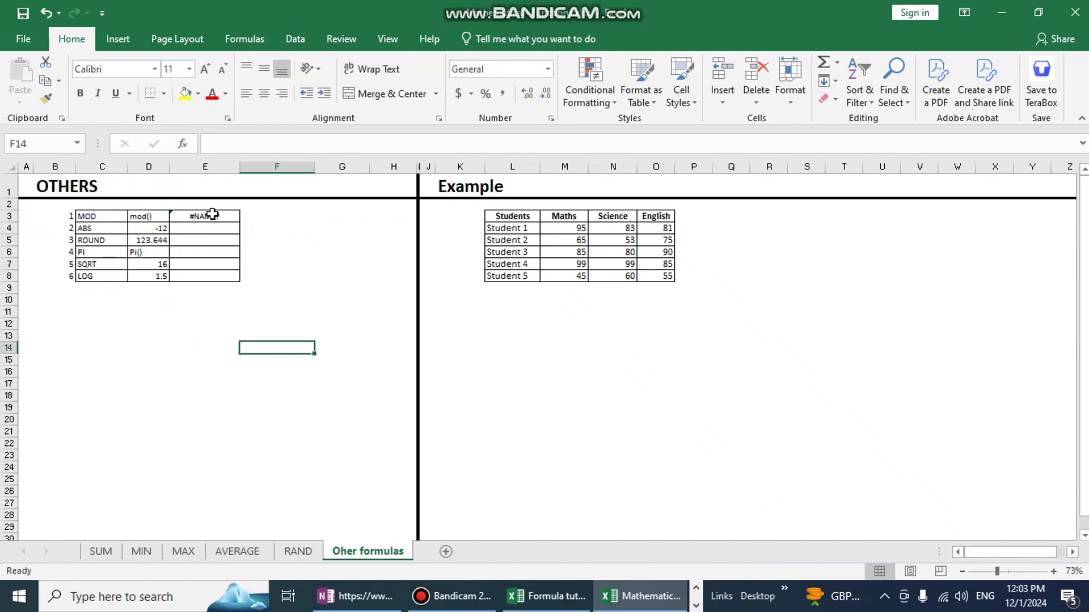
# Enter =MOD(12,2) in E3, replacing the faulty formula in the MOD row.
pyautogui.click(212, 215)
pyautogui.write('=mod')
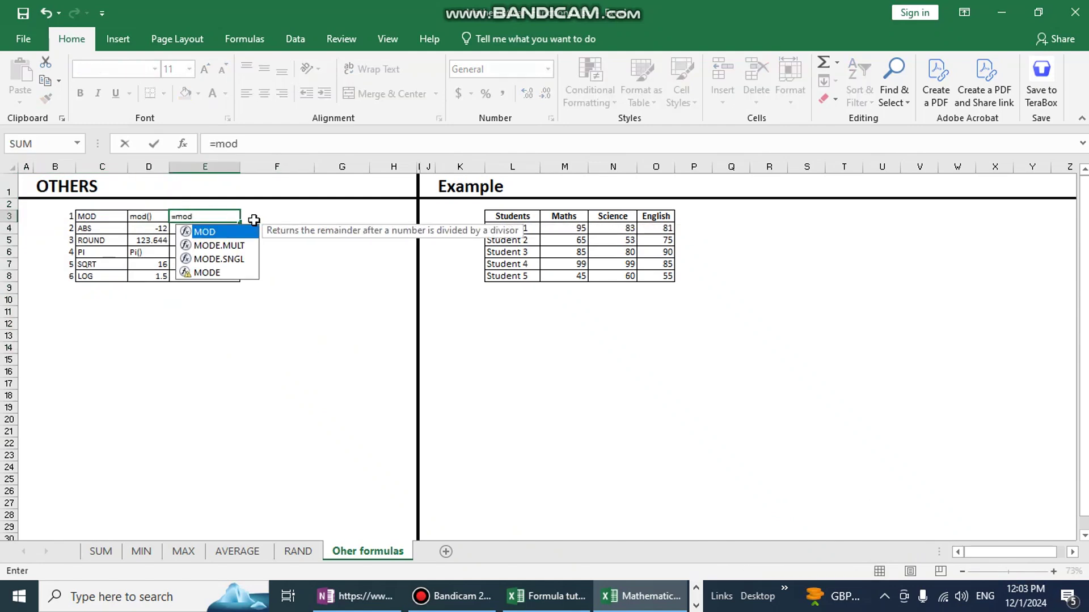
pyautogui.doubleClick(223, 231)
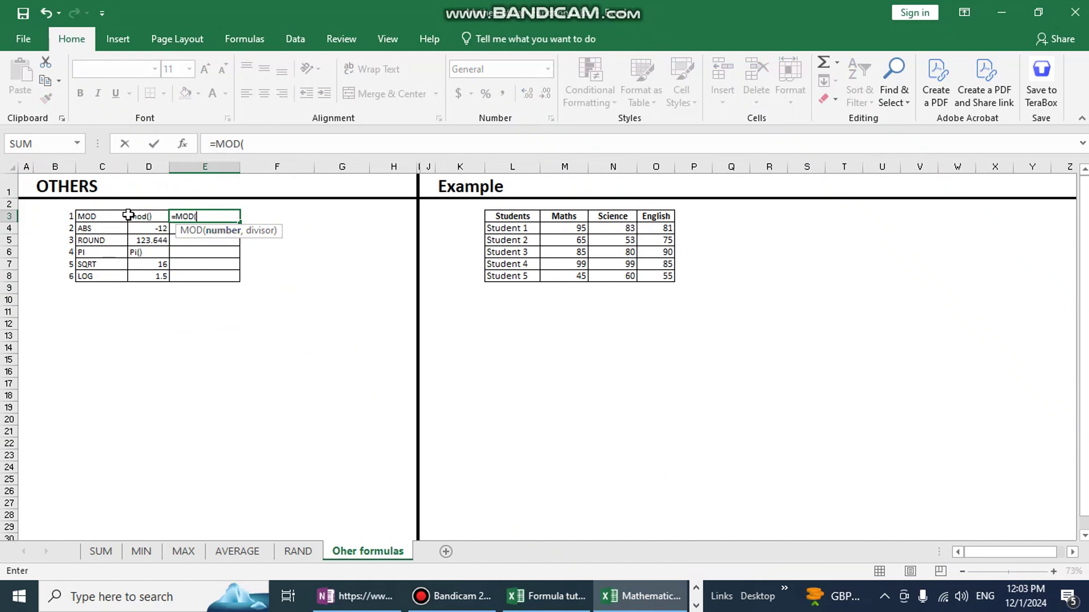
pyautogui.write('12,2)')
pyautogui.press('Return')
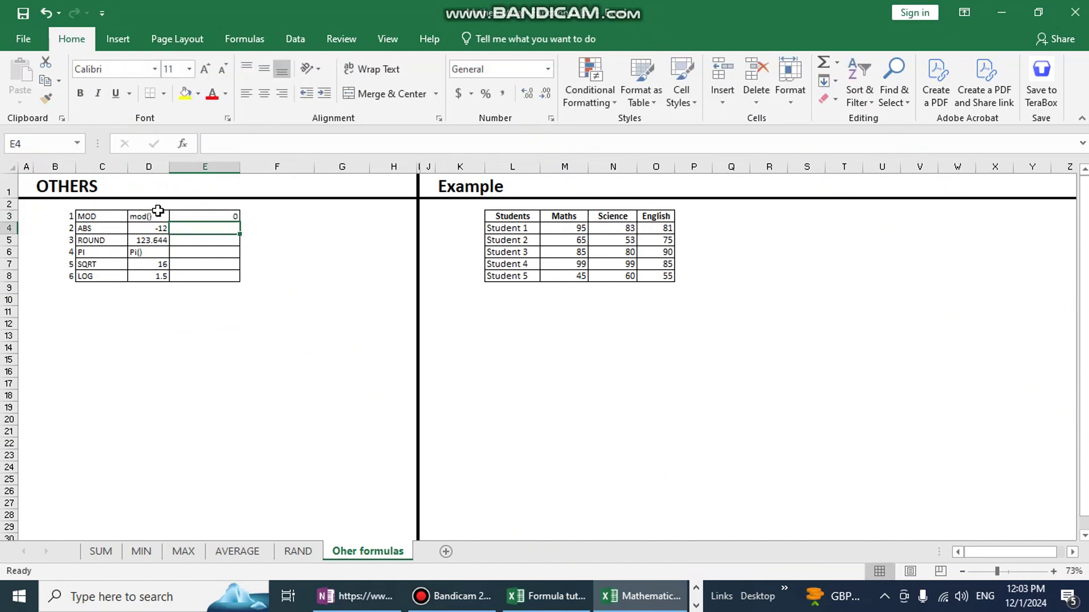
# Change the number in the E3 MOD formula to 13, keeping the divisor 2.
pyautogui.click(202, 216)
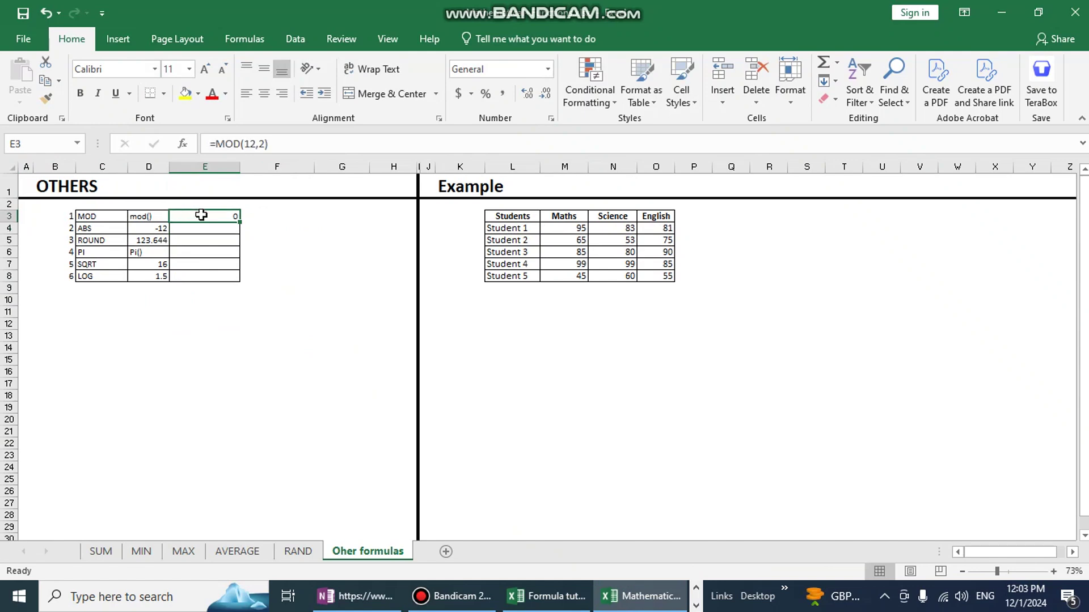
pyautogui.click(255, 145)
pyautogui.press('BackSpace')
pyautogui.write('3')
pyautogui.press('Return')
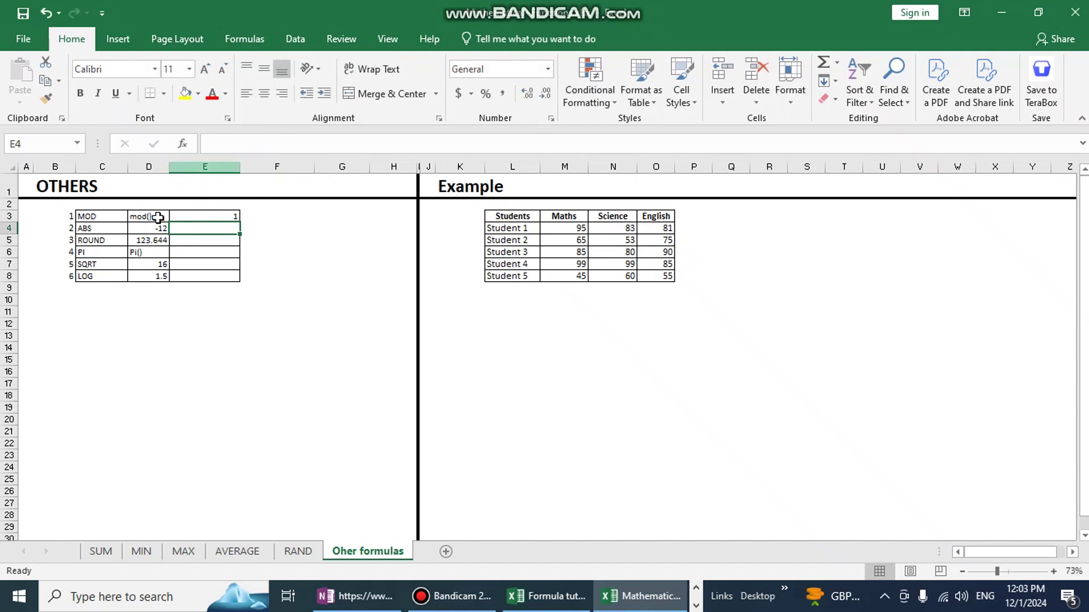
# Enter =ABS(D4) in E4 to get the absolute value of the number in the ABS row.
pyautogui.write('=ab')
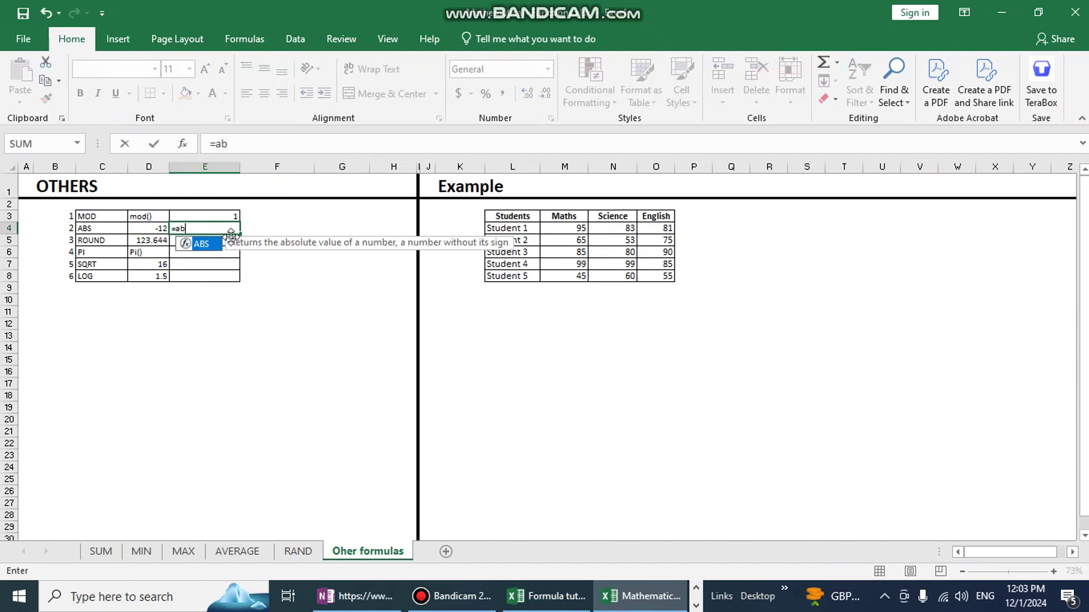
pyautogui.doubleClick(199, 244)
pyautogui.click(151, 230)
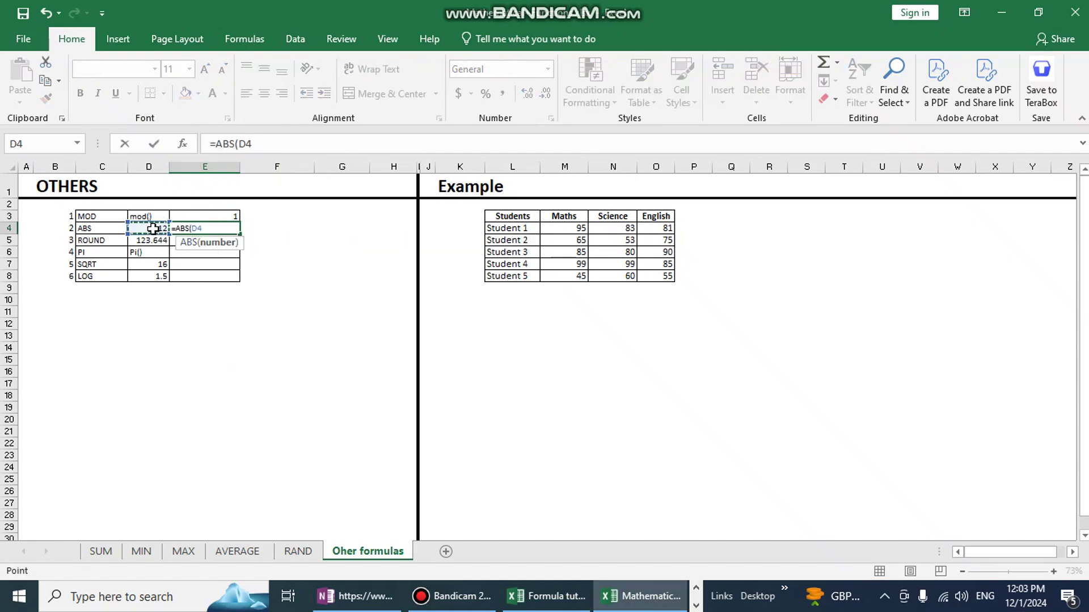
pyautogui.write(')')
pyautogui.press('Return')
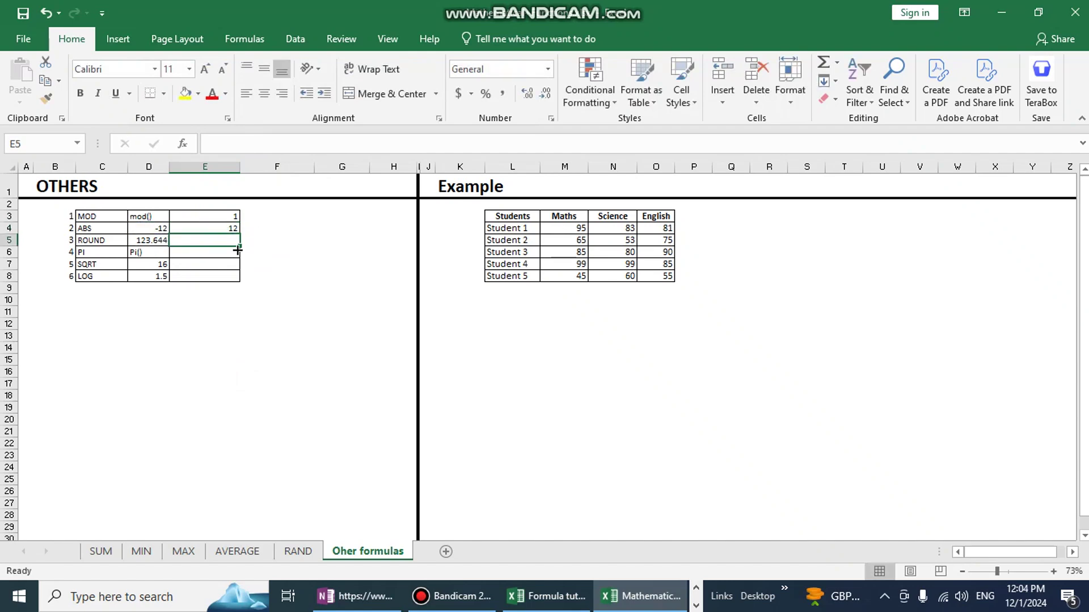
# Enter =ROUND(D5,2) in E5 to round the ROUND row's number to two decimals, and review the formula.
pyautogui.click(1011, 571)
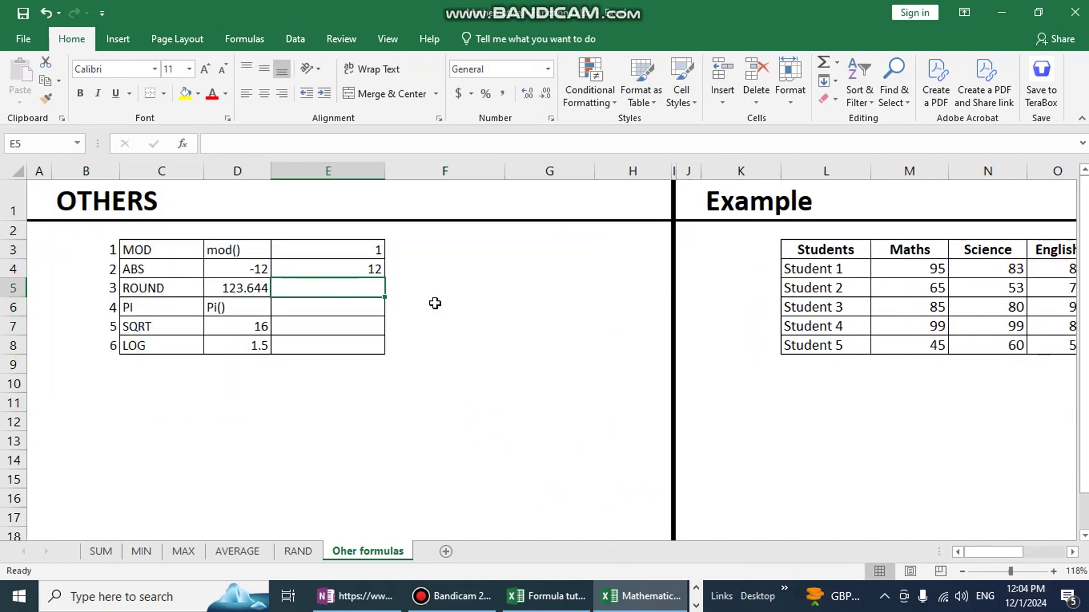
pyautogui.write('=r')
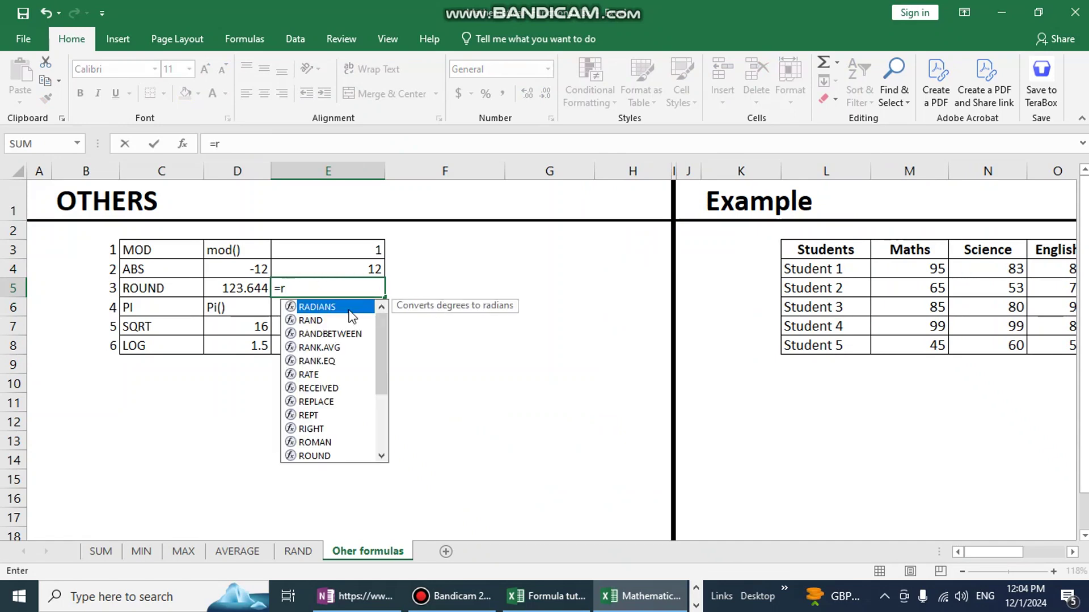
pyautogui.write('oun')
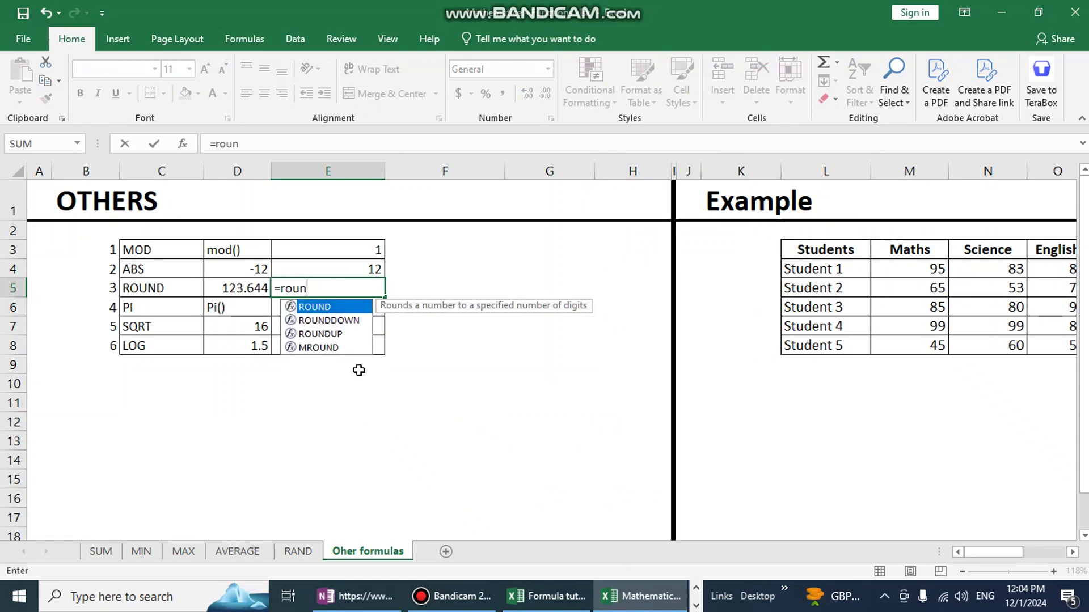
pyautogui.doubleClick(296, 307)
pyautogui.click(233, 288)
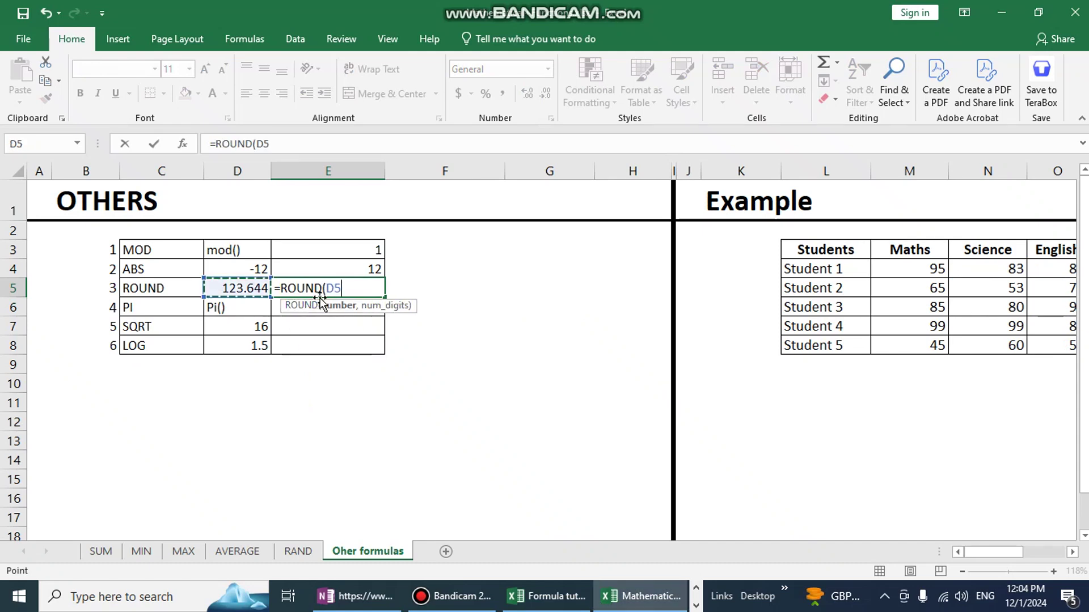
pyautogui.write(',2)')
pyautogui.press('Return')
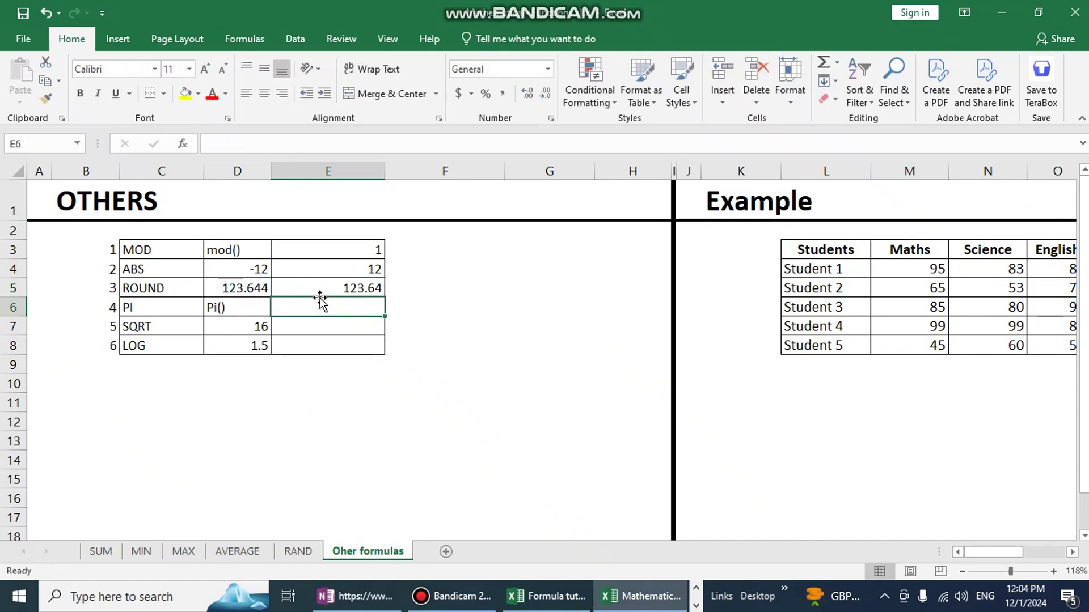
pyautogui.click(368, 289)
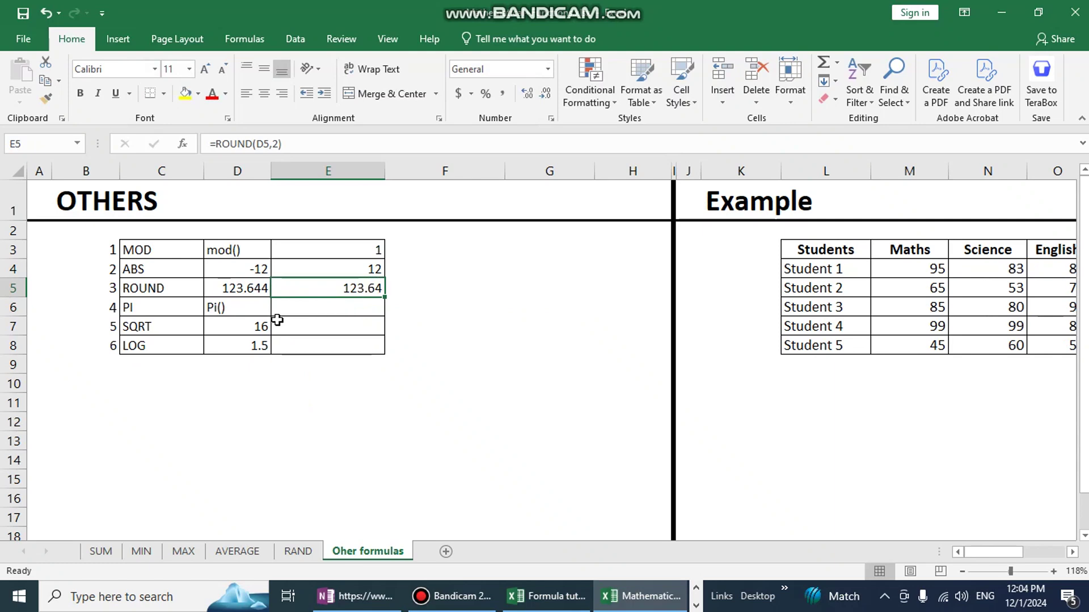
# Enter =PI() in E6 to return the value of pi.
pyautogui.click(279, 313)
pyautogui.write('=')
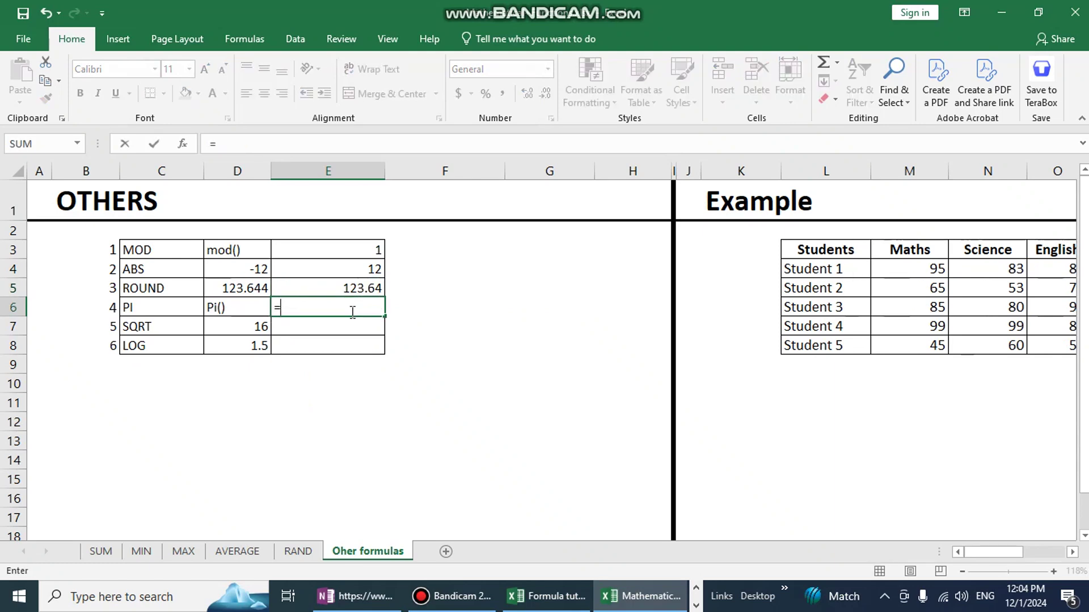
pyautogui.write('pi')
pyautogui.press('Tab')
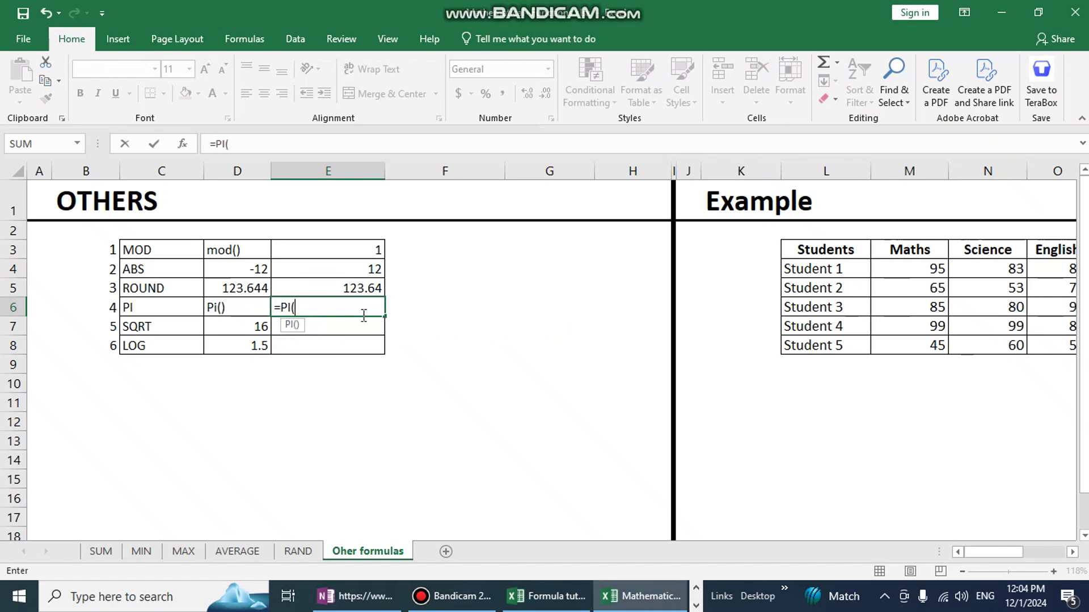
pyautogui.write(')')
pyautogui.press('Return')
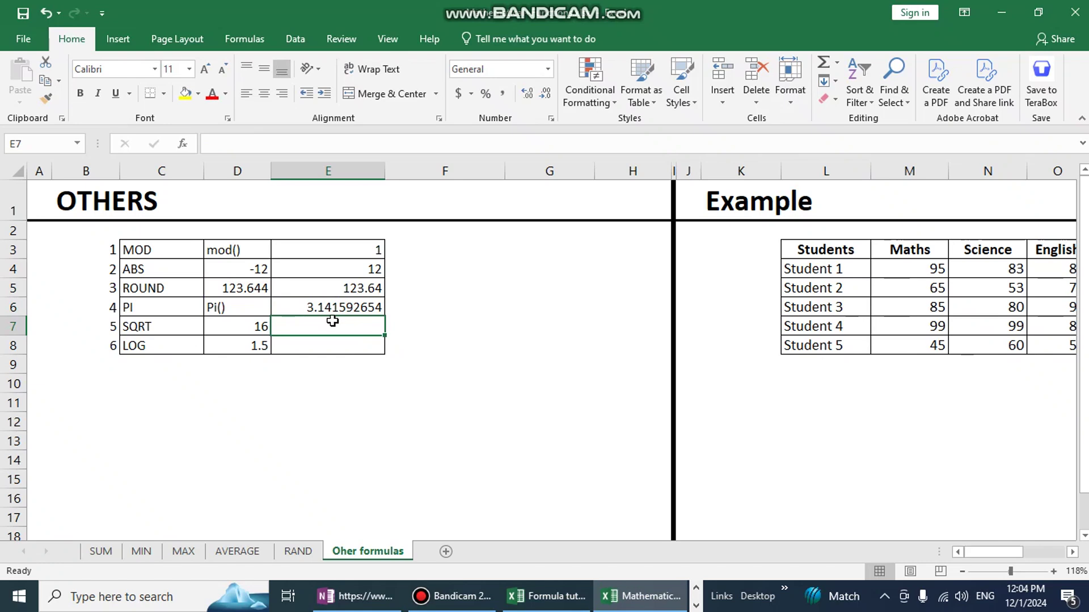
# Enter =SQRT(D7) in E7 to calculate the square root of the number in the SQRT row.
pyautogui.write('=sq')
pyautogui.doubleClick(309, 345)
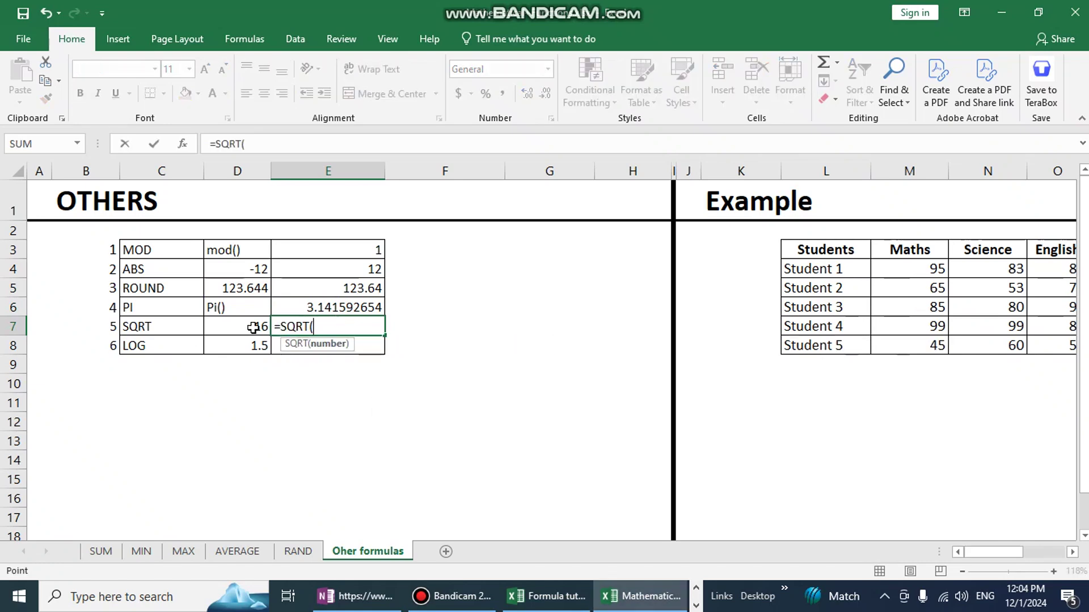
pyautogui.click(252, 328)
pyautogui.press('Return')
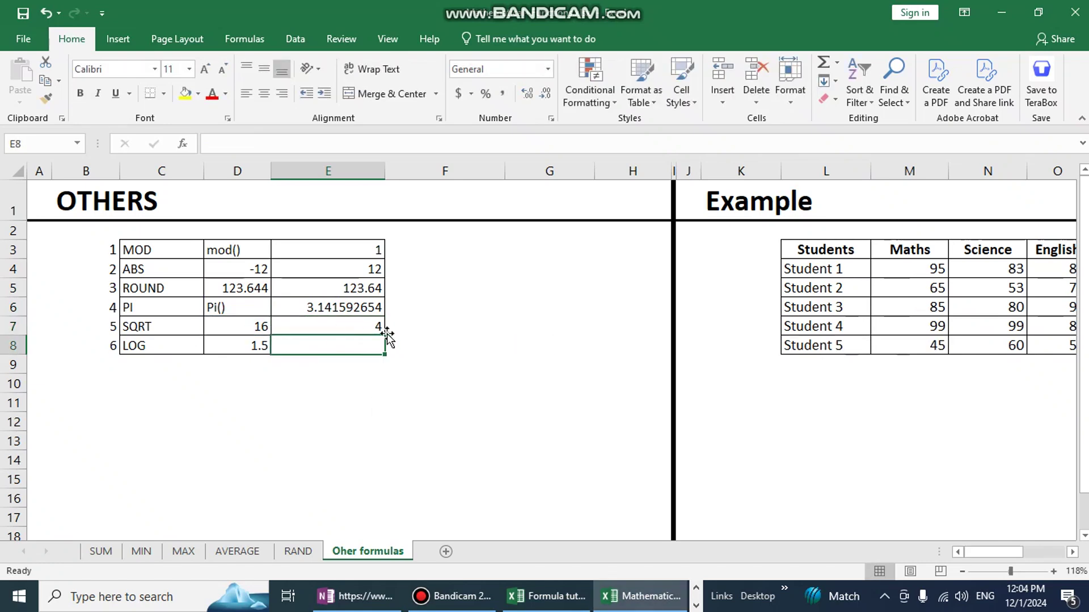
# Enter =LOG(D8) in E8 to calculate the logarithm of the number in the LOG row.
pyautogui.write('=l')
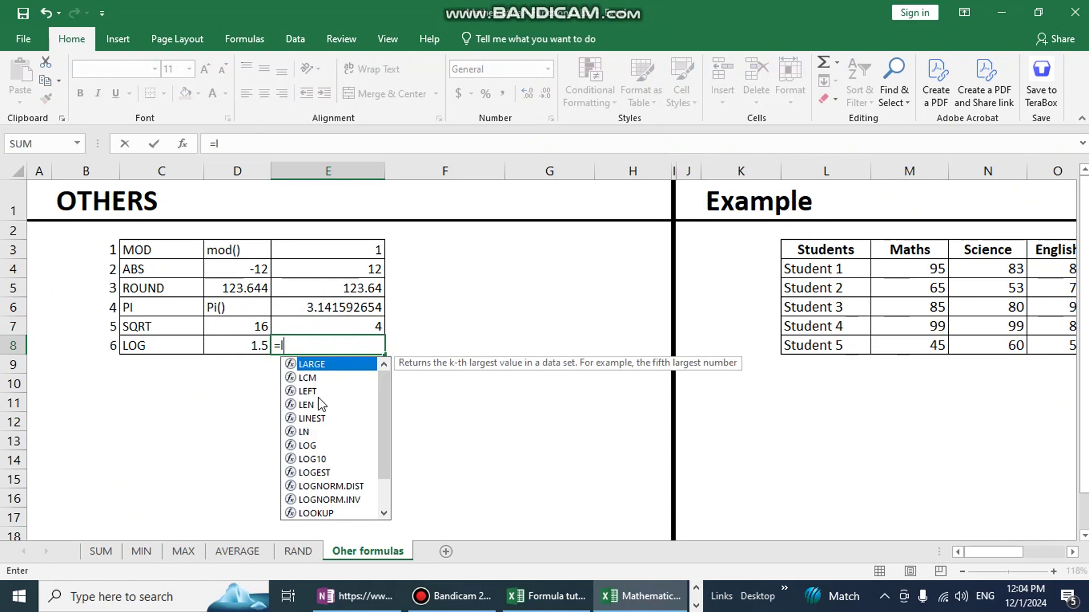
pyautogui.press('Escape')
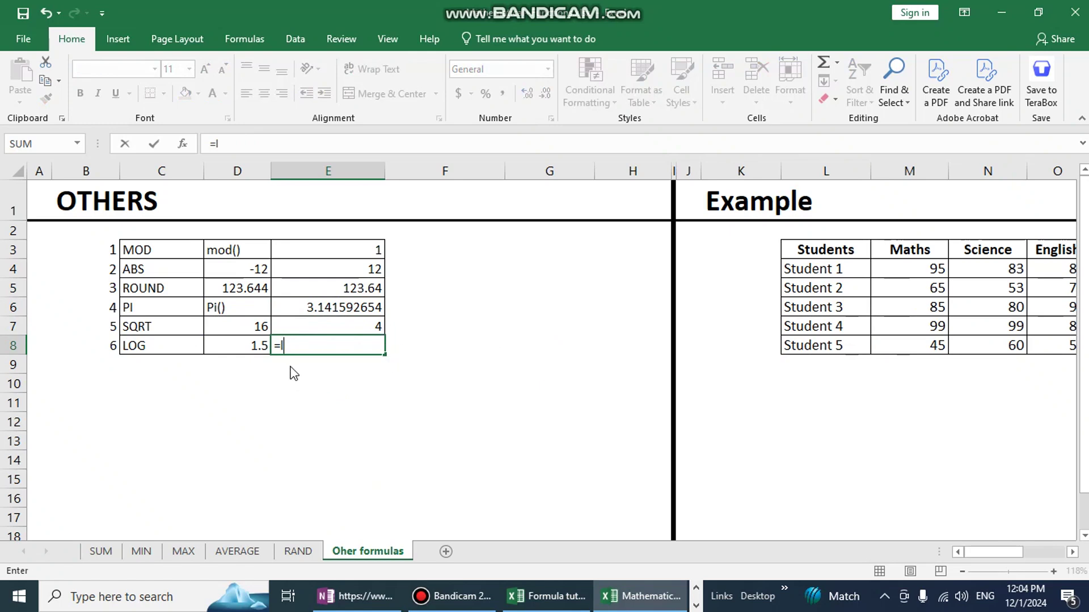
pyautogui.write('og')
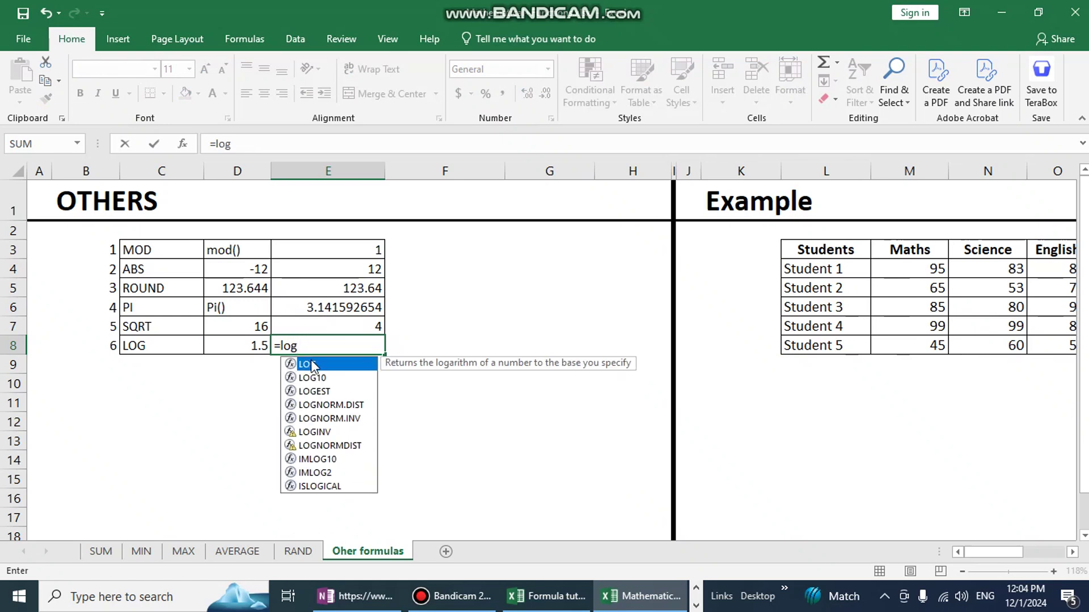
pyautogui.doubleClick(311, 364)
pyautogui.click(231, 349)
pyautogui.write(')')
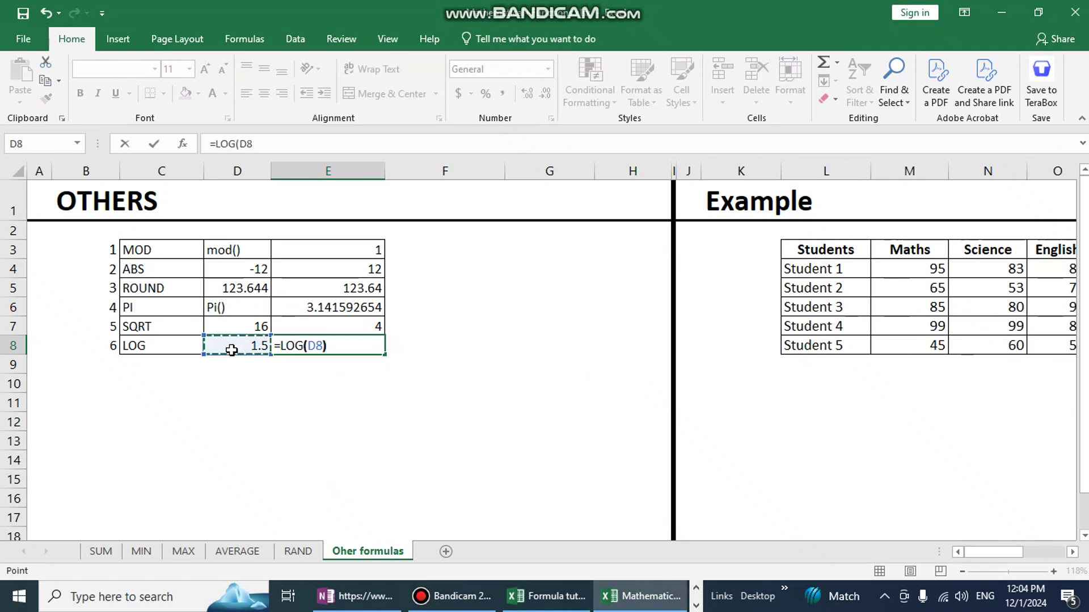
pyautogui.press('Return')
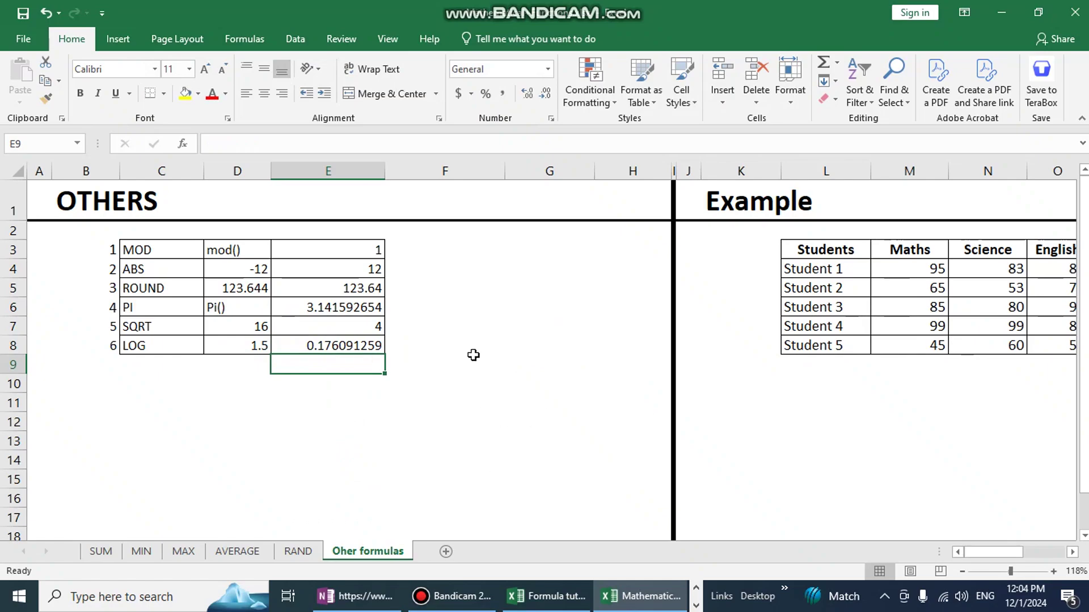